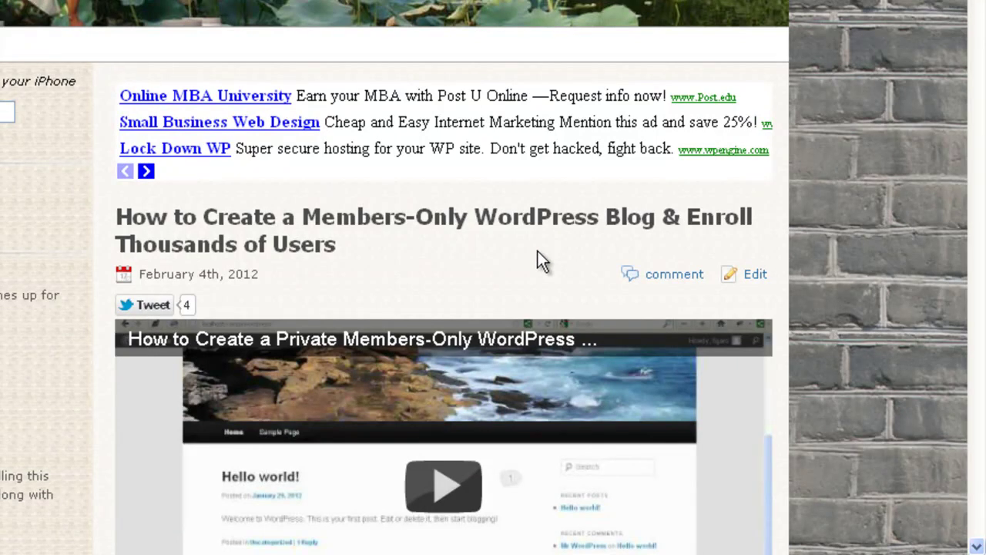
scroll(537, 259, "down", 3)
scroll(472, 226, "down", 3)
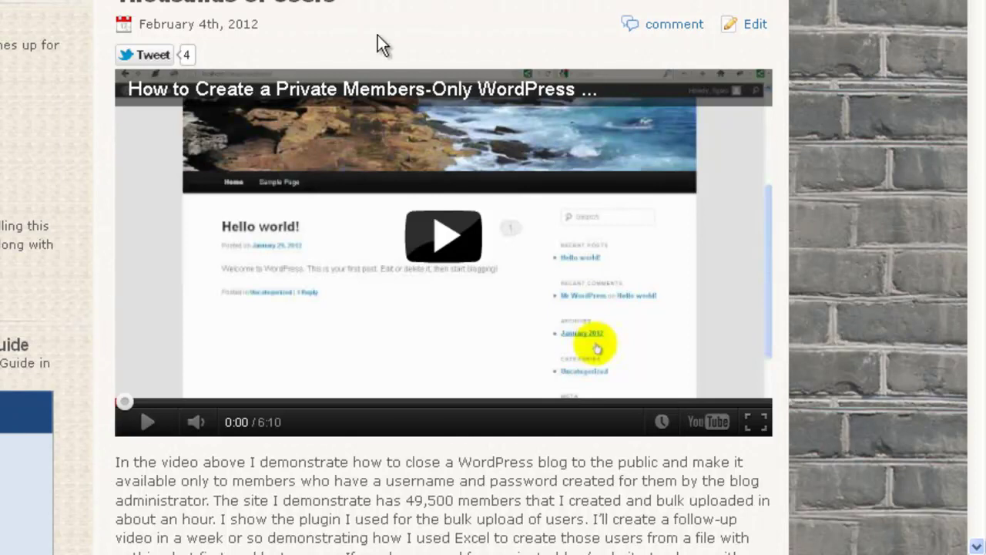
scroll(490, 110, "up", 3)
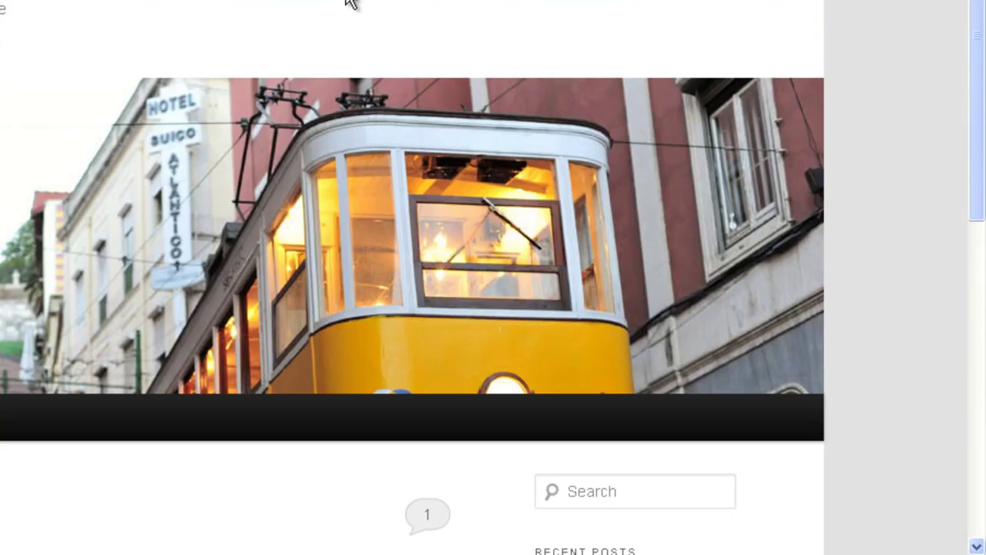
Step: Open the WordPress site's admin area and search for new plugins with the term "add multiple users"
scroll(379, 260, "down", 5)
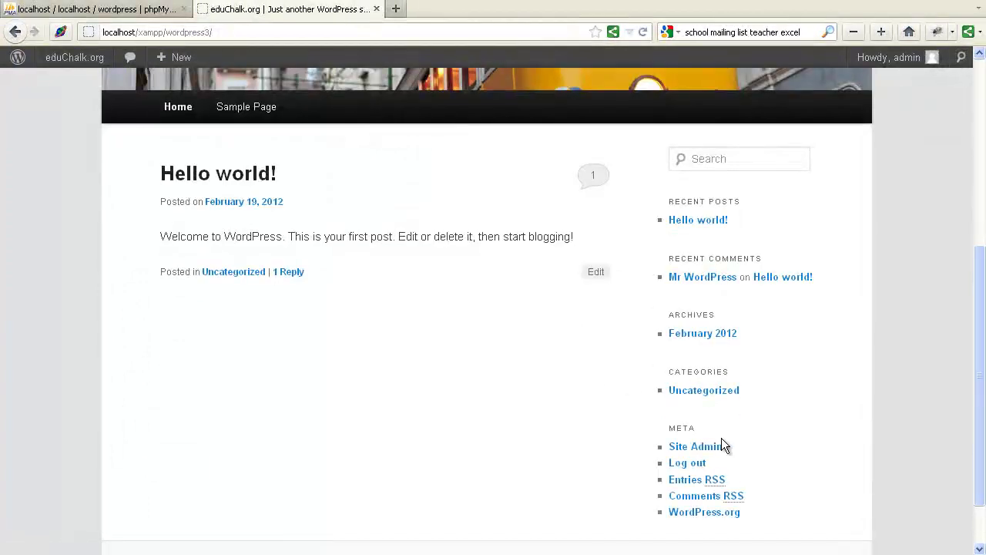
left_click(704, 448)
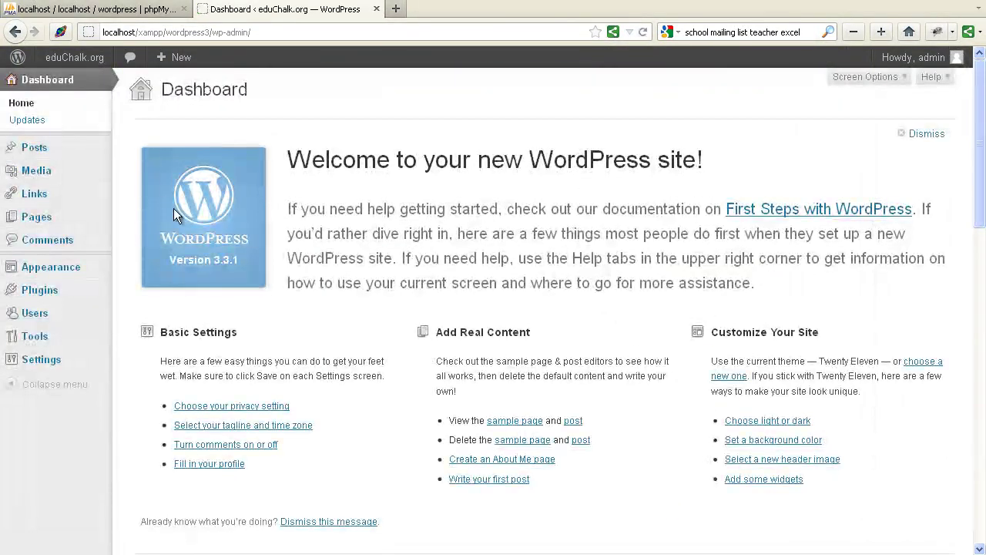
mouse_move(80, 295)
left_click(148, 290)
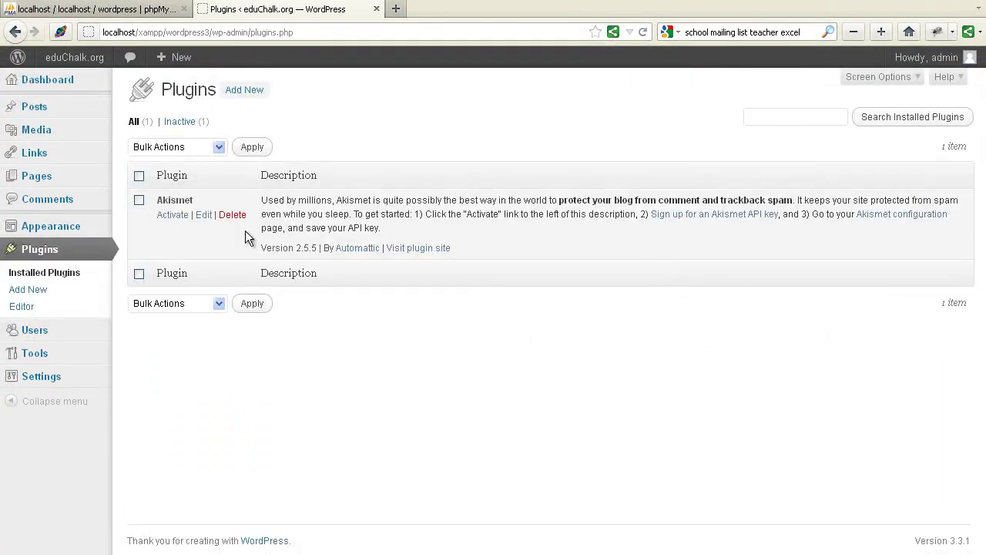
left_click(241, 90)
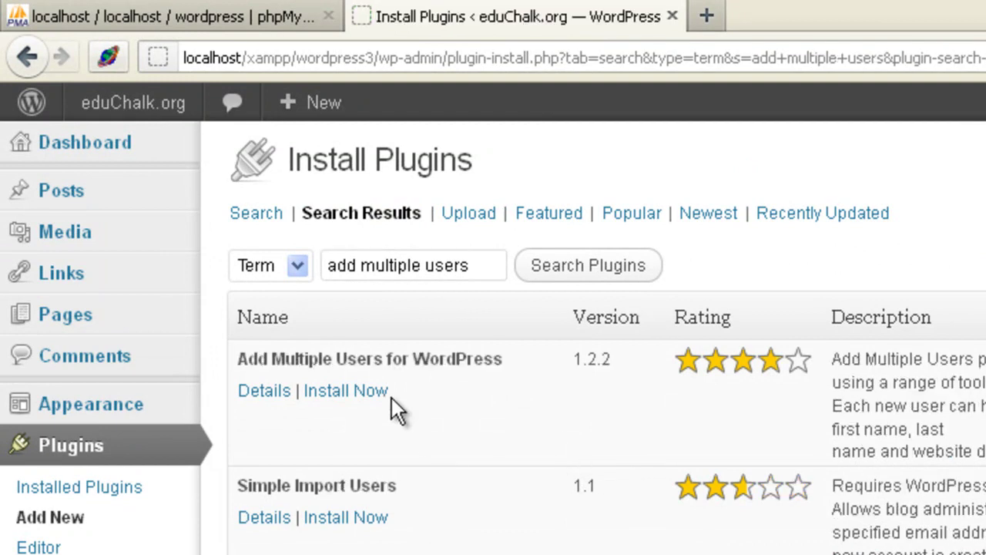
Step: Install and activate the Add Multiple Users for WordPress plugin
left_click(333, 391)
left_click(859, 464)
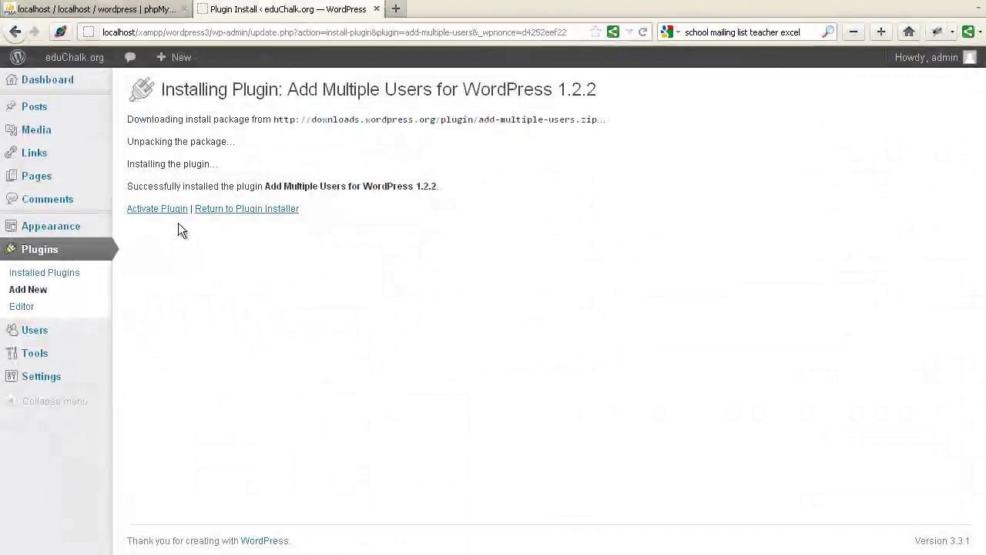
left_click(170, 209)
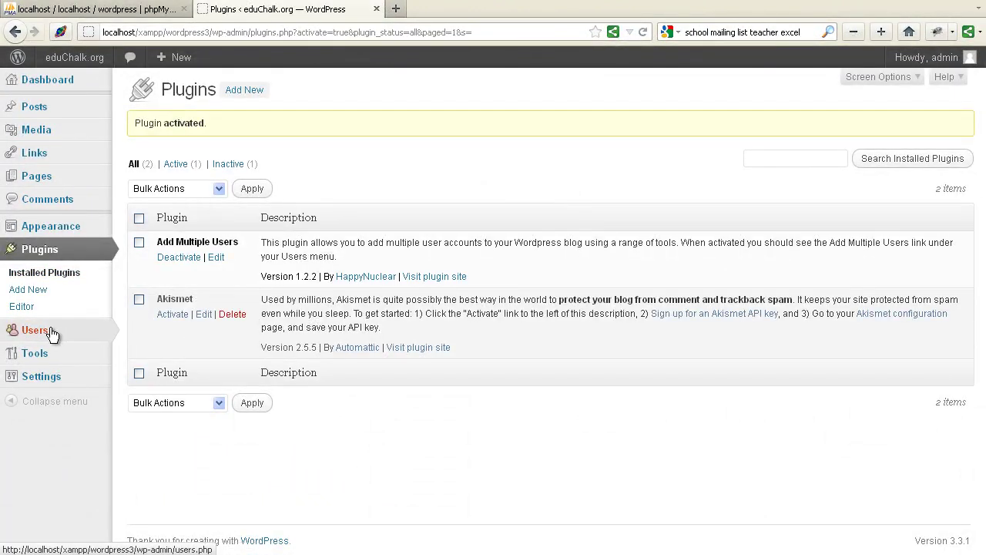
Step: Open the Add Multiple Users plugin, look over its general information, and go to its settings
mouse_move(51, 333)
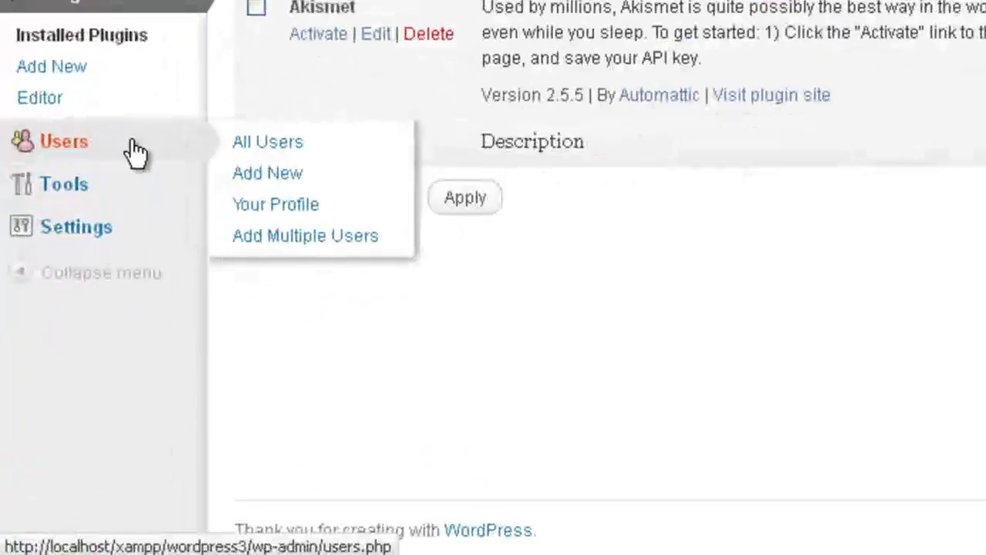
left_click(297, 237)
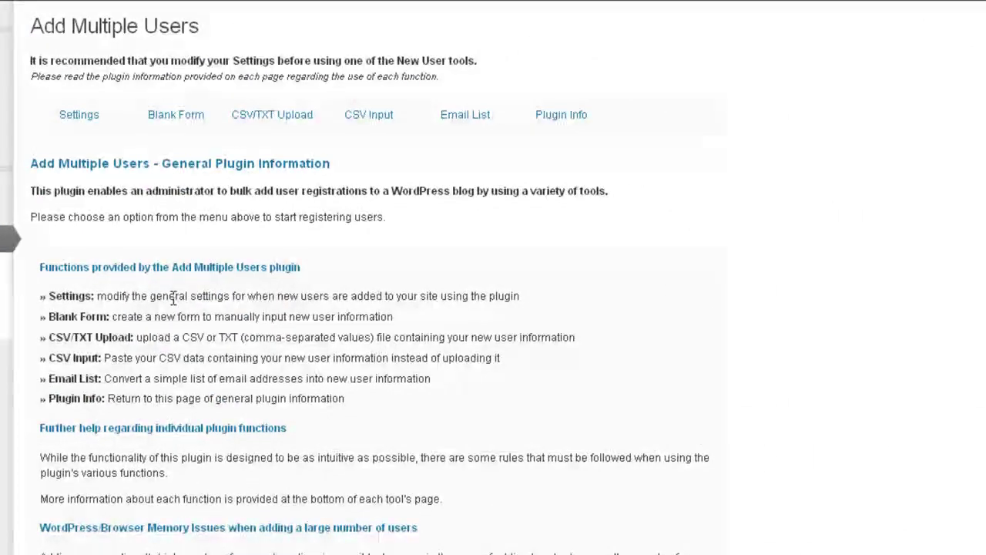
scroll(180, 292, "down", 3)
scroll(183, 308, "up", 3)
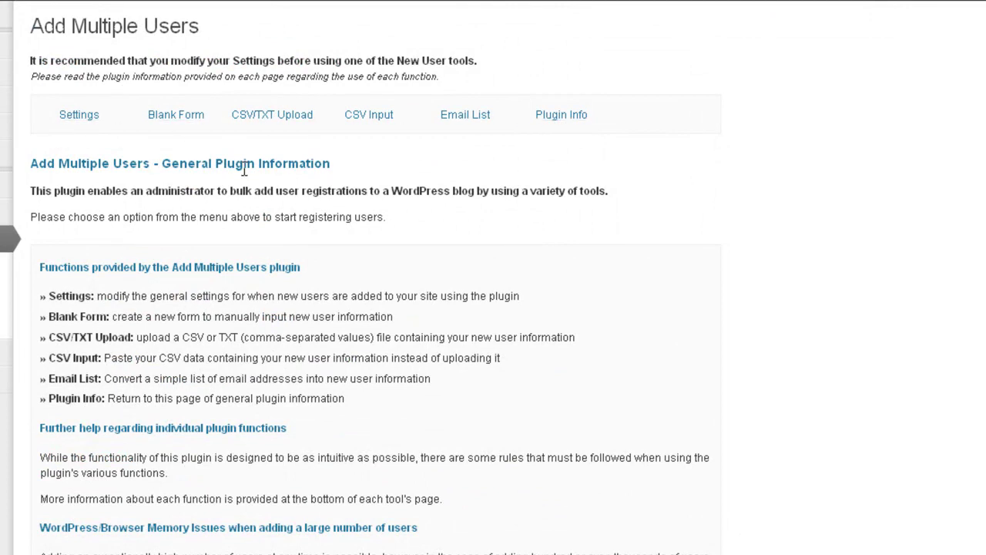
left_click(77, 119)
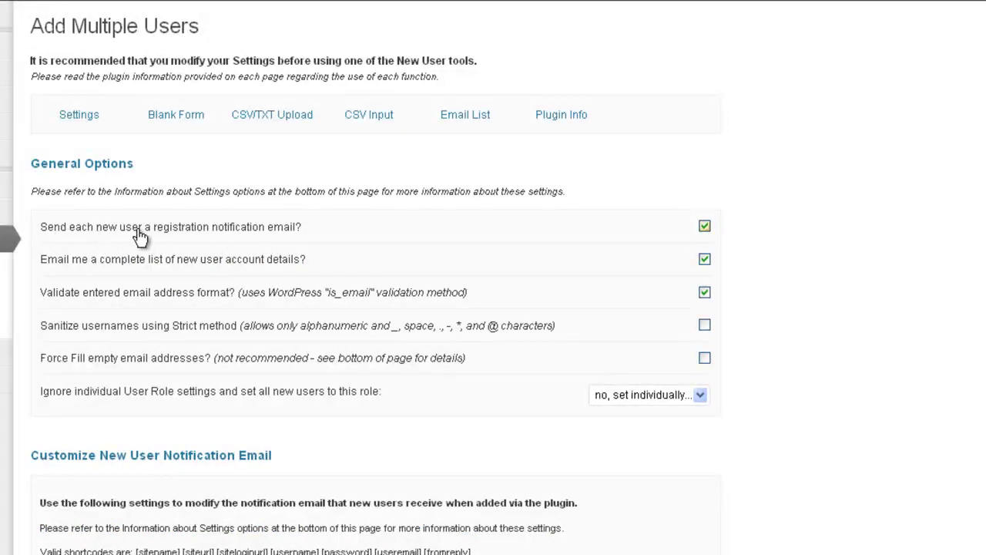
Step: Turn off the registration notification email to each new user and the emailed list of new user account details
left_click(704, 226)
scroll(792, 245, "down", 2)
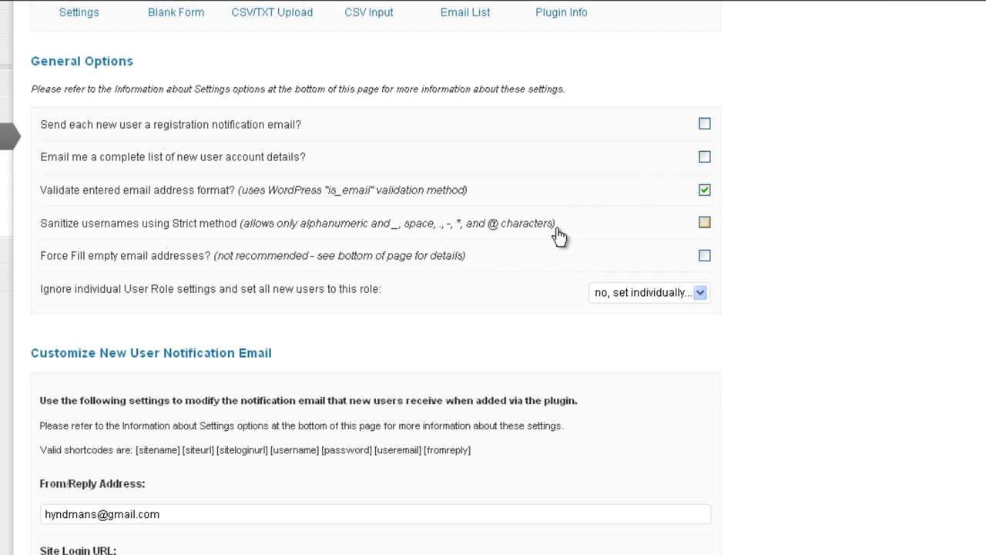
scroll(527, 314, "down", 1)
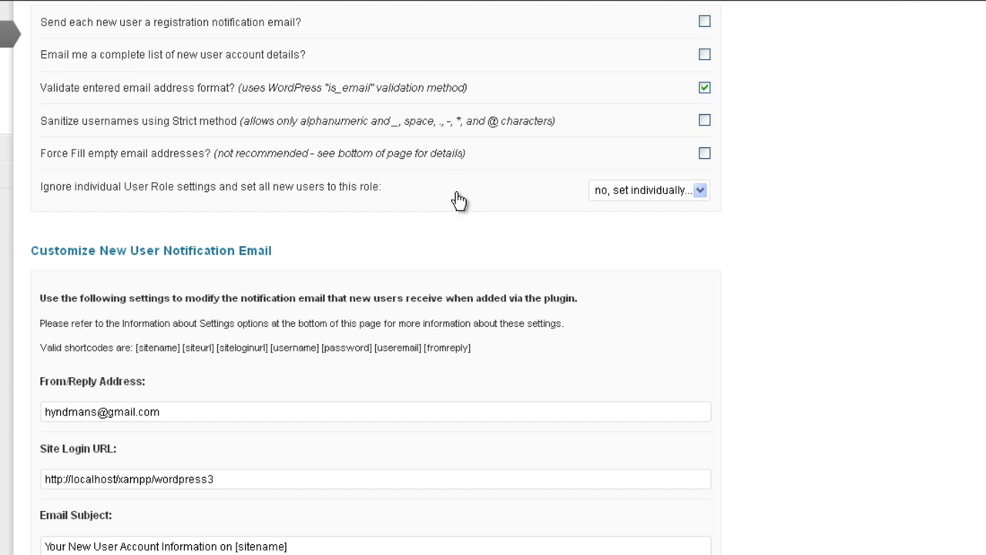
Step: Try subscriber as the role for all new users and return the option to setting roles individually
left_click(701, 192)
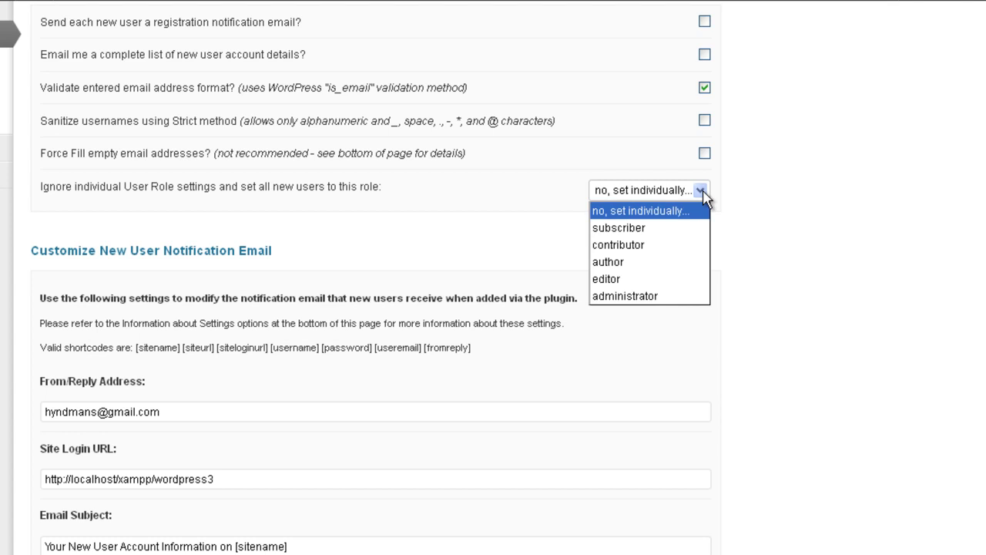
left_click(667, 228)
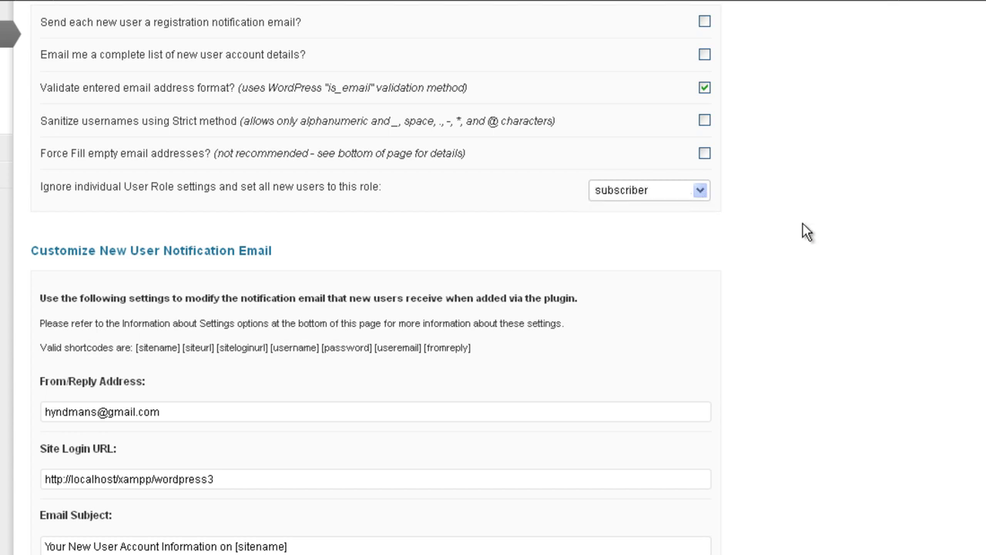
left_click(702, 193)
left_click(667, 213)
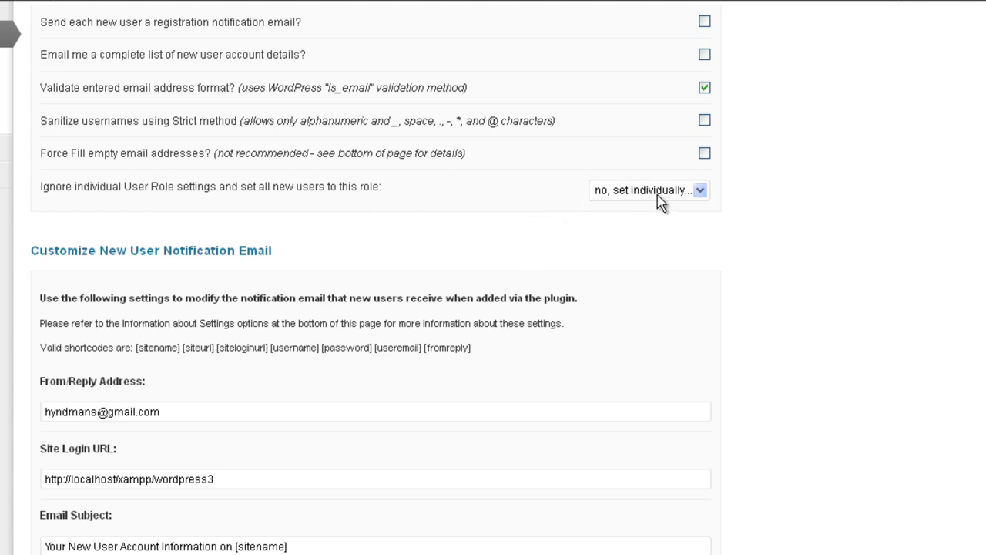
left_click(701, 190)
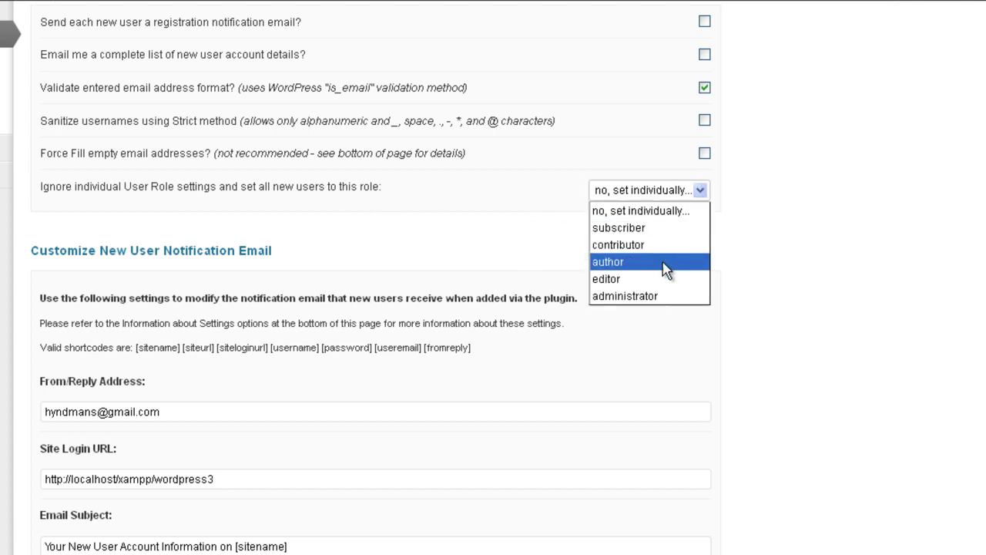
left_click(661, 218)
Step: Save the plugin options and reopen the plugin's settings page
scroll(470, 235, "down", 3)
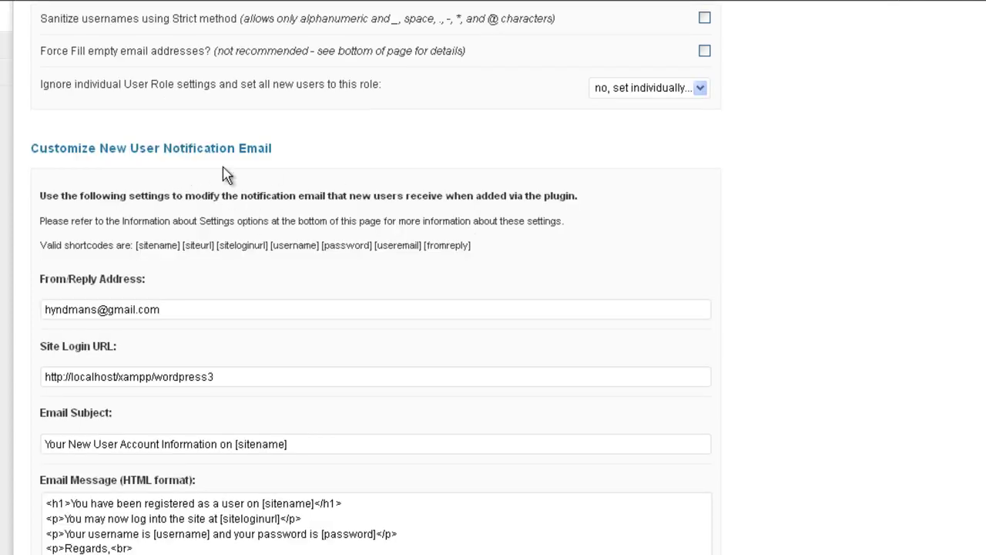
scroll(355, 281, "down", 18)
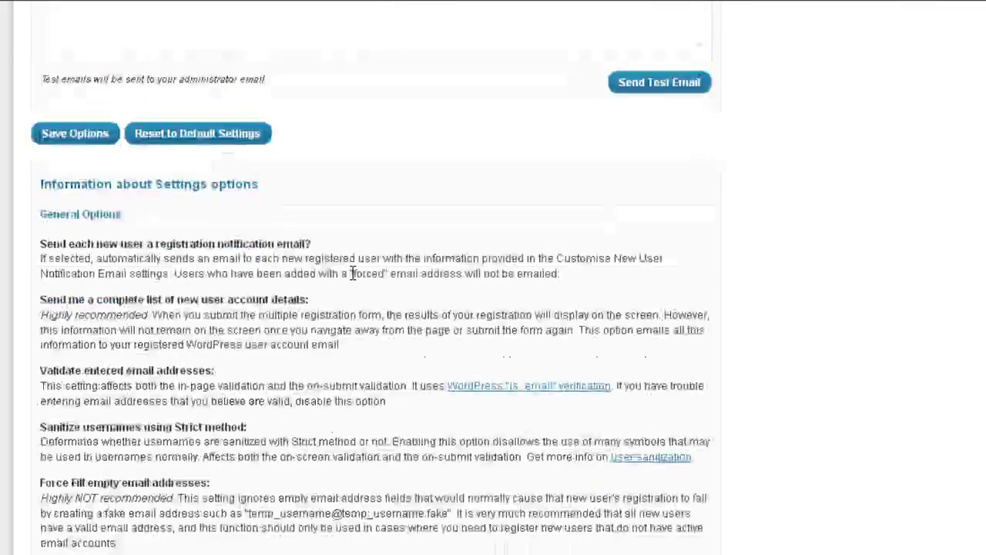
left_click(85, 141)
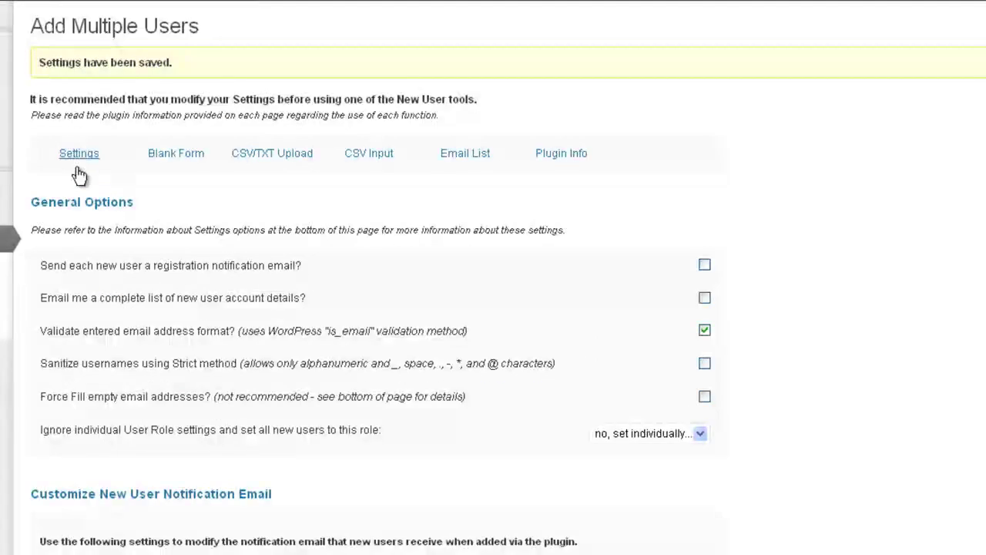
left_click(73, 162)
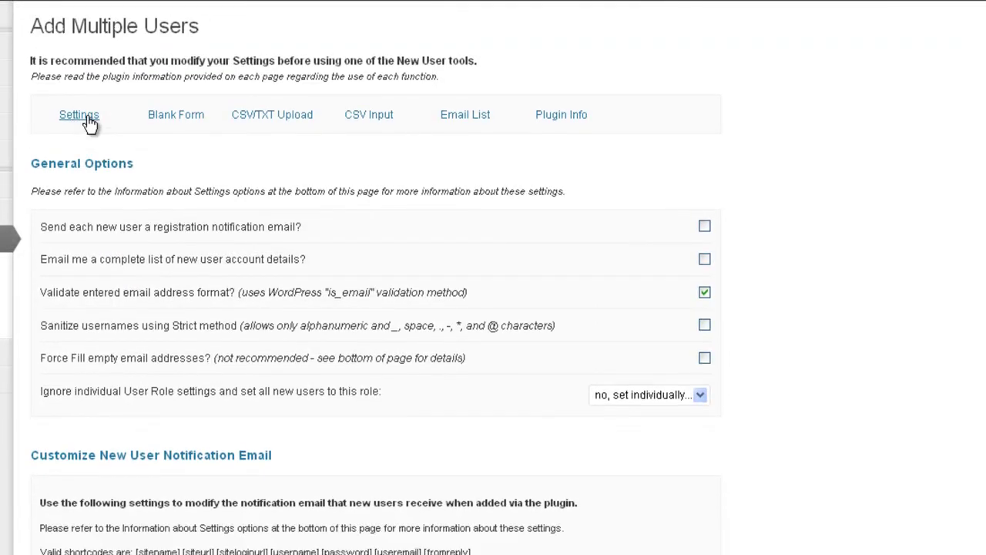
Step: Open the CSV/TXT upload tool and read the recommended CSV column order with its seven variables and examples
left_click(285, 123)
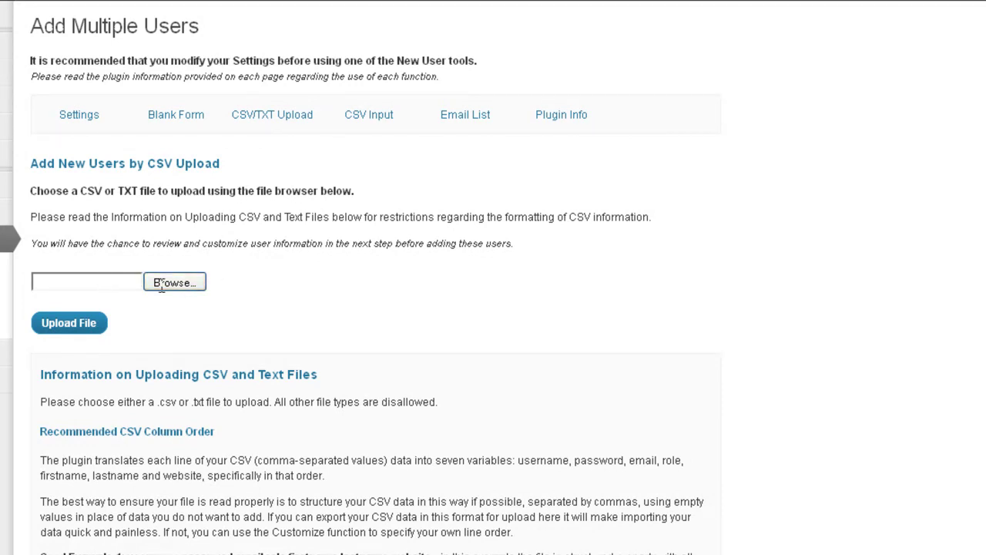
left_click_drag(437, 460, 513, 460)
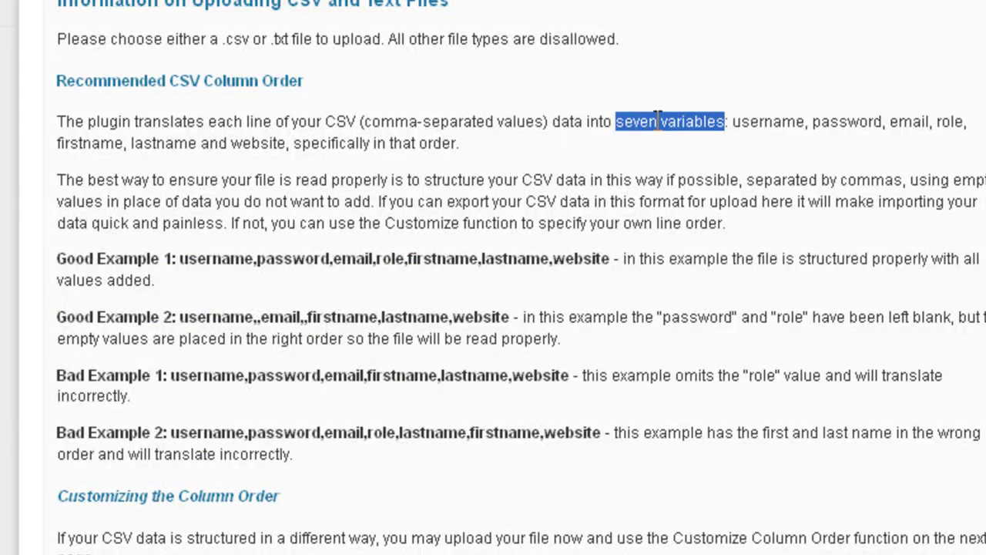
left_click(720, 127)
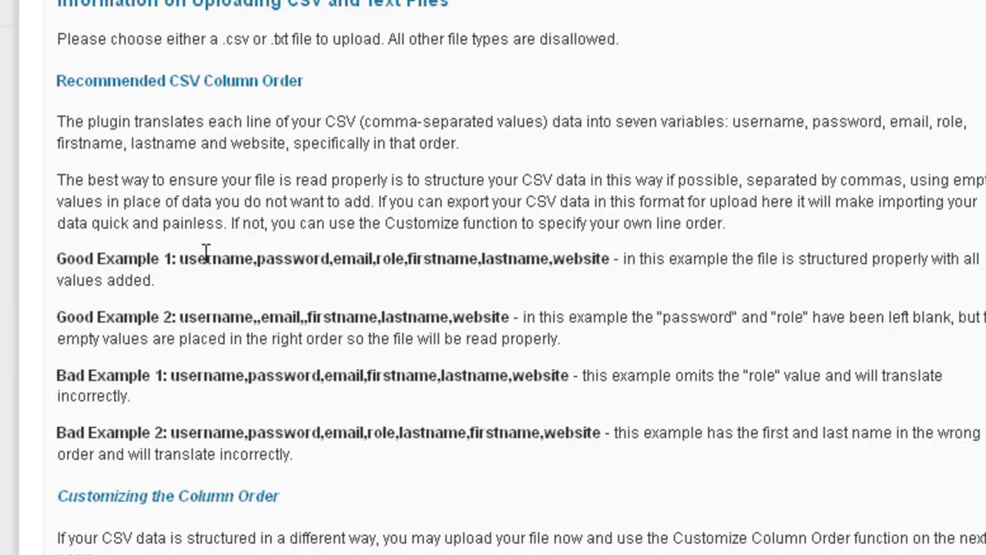
left_click_drag(179, 258, 605, 270)
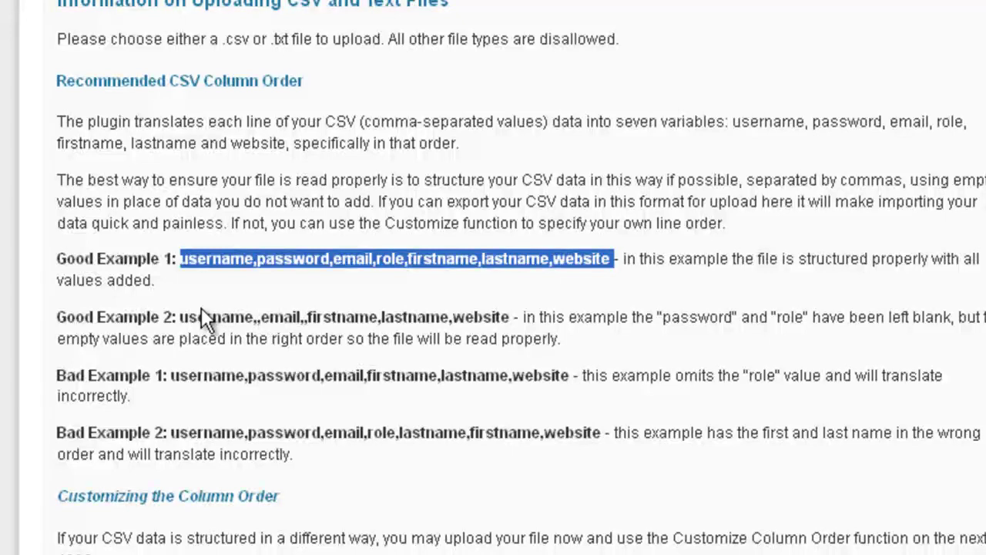
left_click(596, 275)
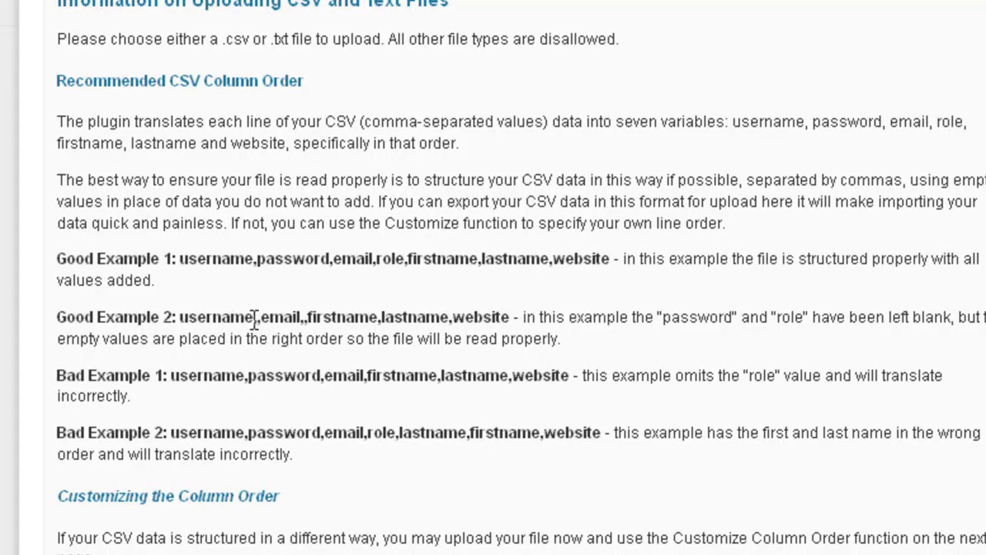
left_click_drag(258, 319, 262, 326)
left_click_drag(176, 257, 627, 264)
left_click(614, 264)
scroll(584, 268, "up", 3)
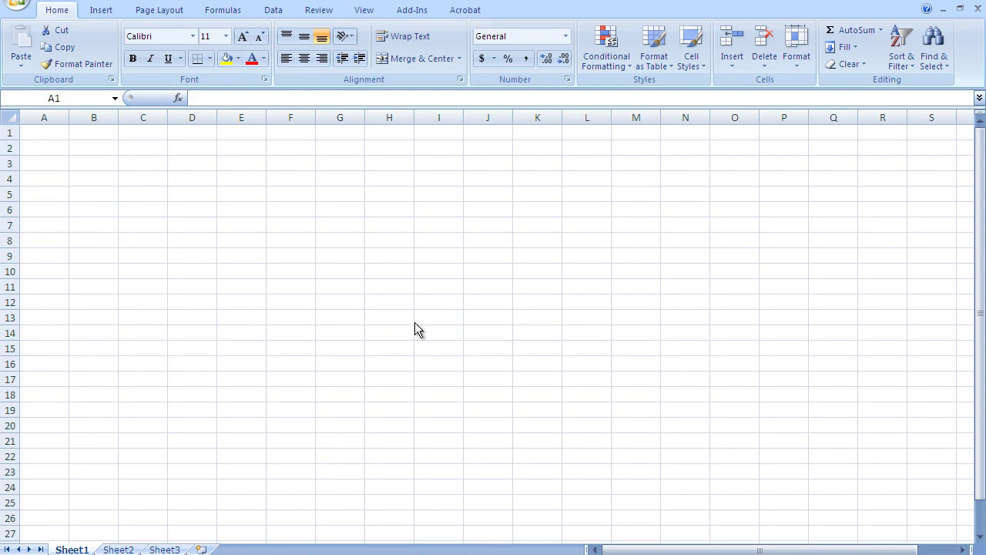
Step: Switch to the teacher list workbook in Excel and examine its columns and the format of the full names
key("ctrl+w")
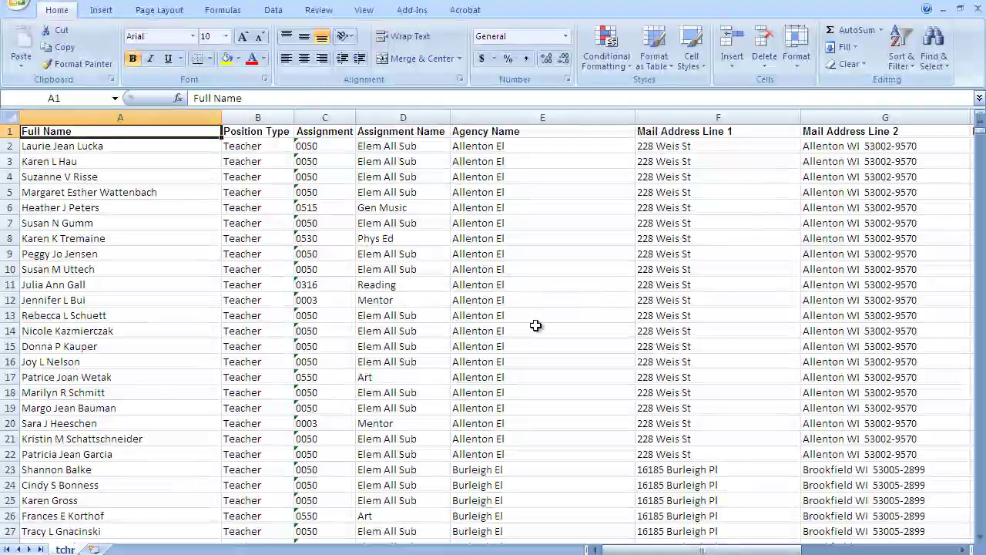
left_click_drag(674, 549, 626, 550)
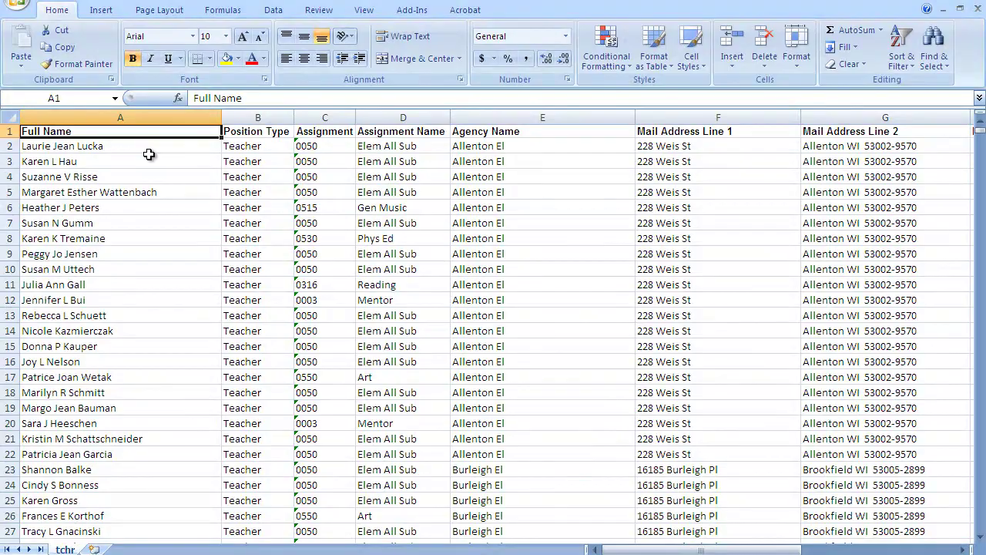
left_click(48, 150)
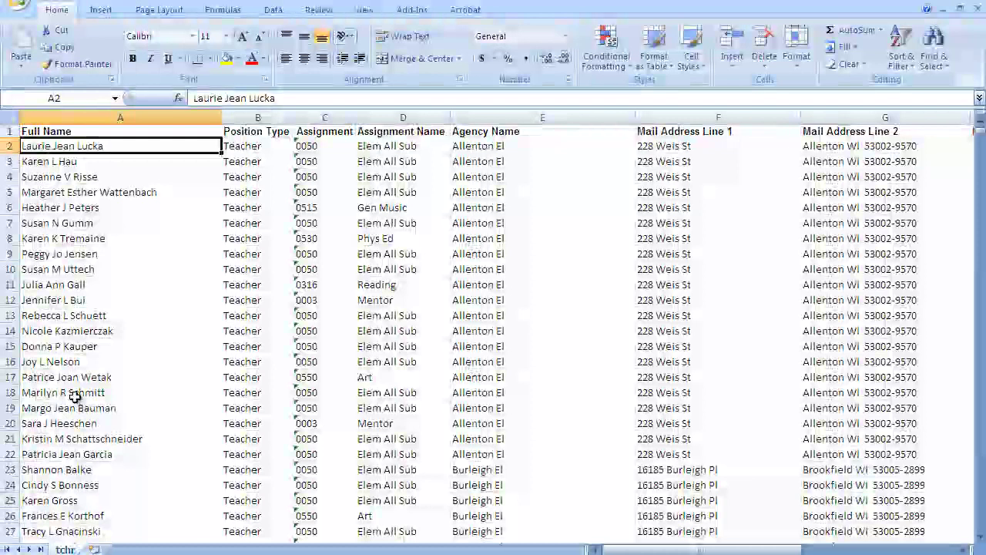
scroll(75, 396, "down", 3)
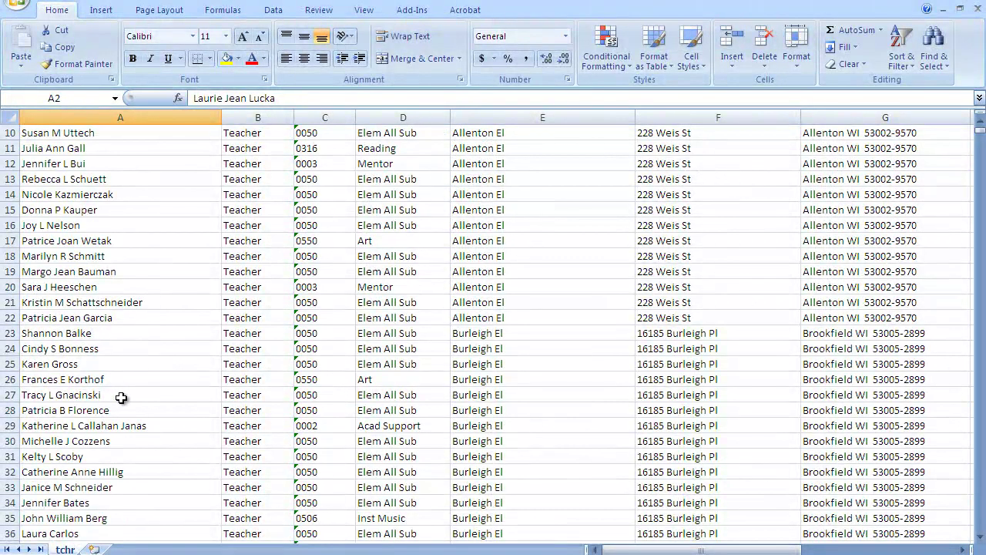
left_click(39, 428)
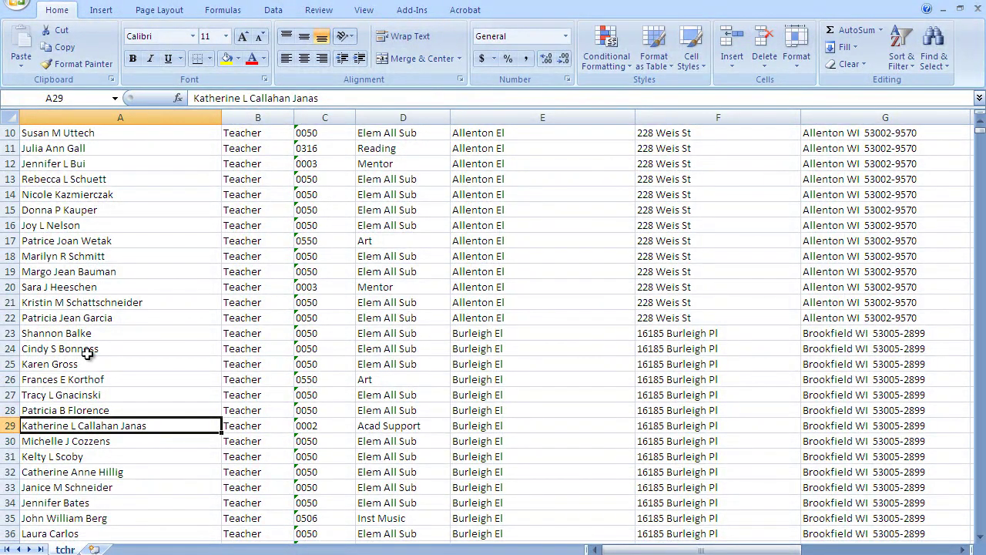
scroll(90, 351, "up", 3)
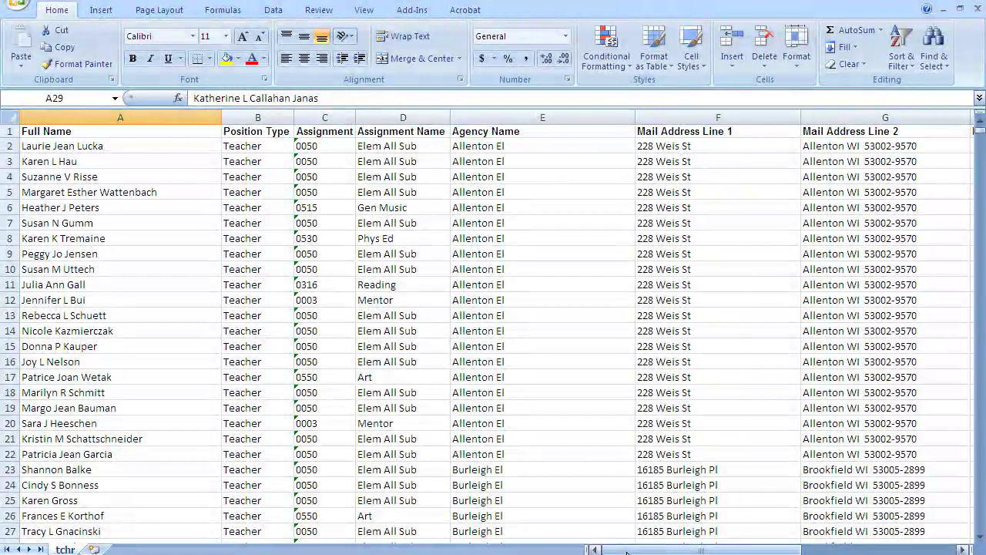
left_click_drag(662, 549, 586, 540)
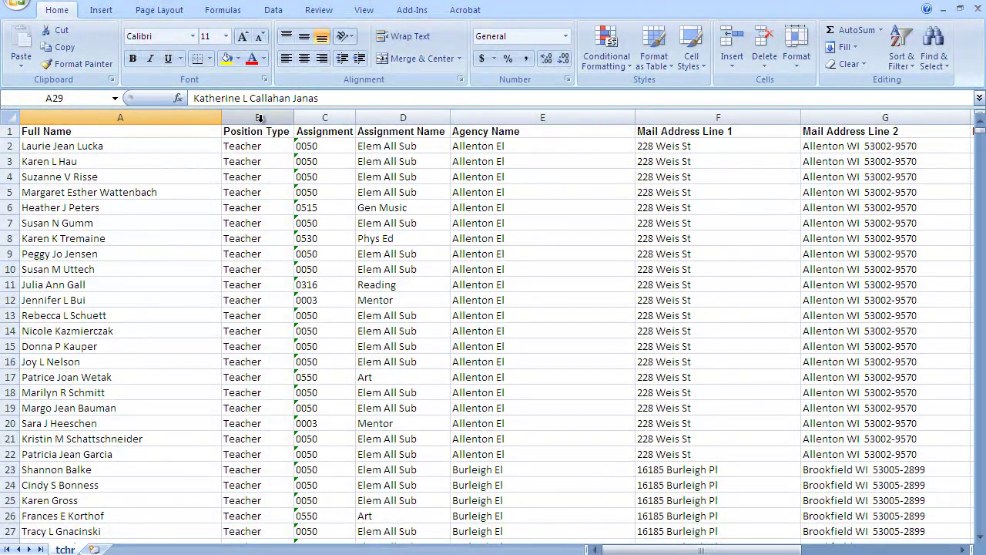
Step: Delete every column from the teacher list except Full Name and Last Name
left_click_drag(259, 117, 805, 159)
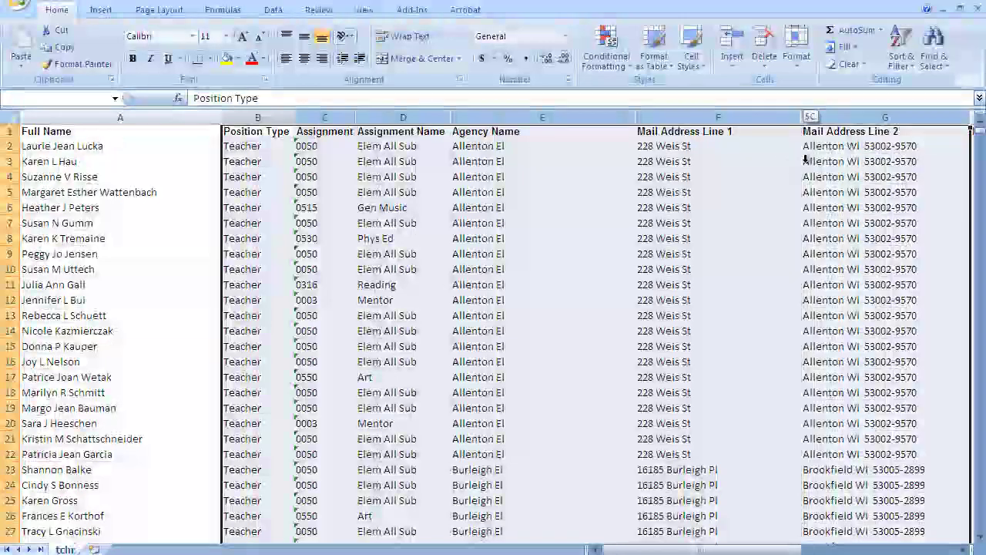
left_click(764, 46)
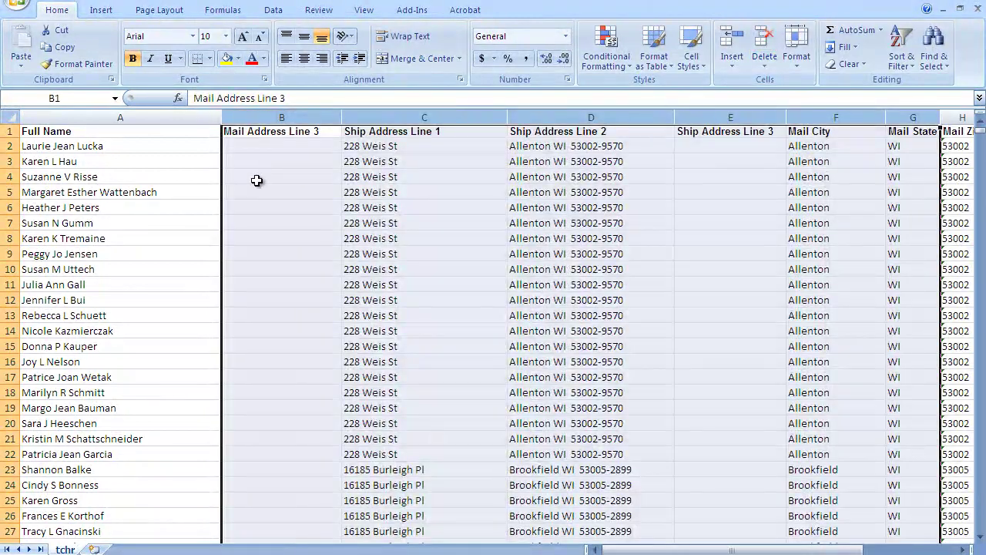
left_click(258, 179)
left_click_drag(260, 117, 899, 159)
left_click(768, 42)
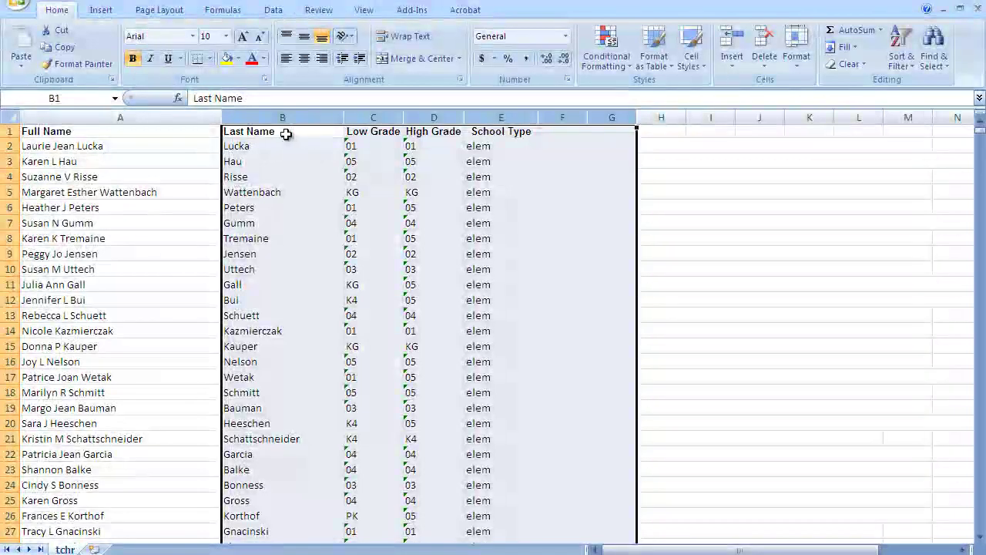
left_click(273, 131)
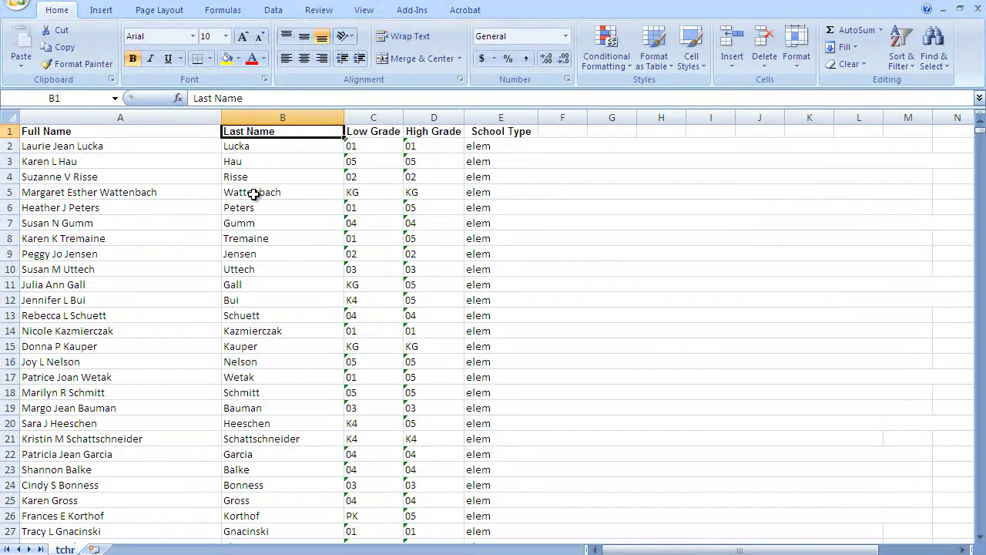
left_click_drag(374, 117, 548, 117)
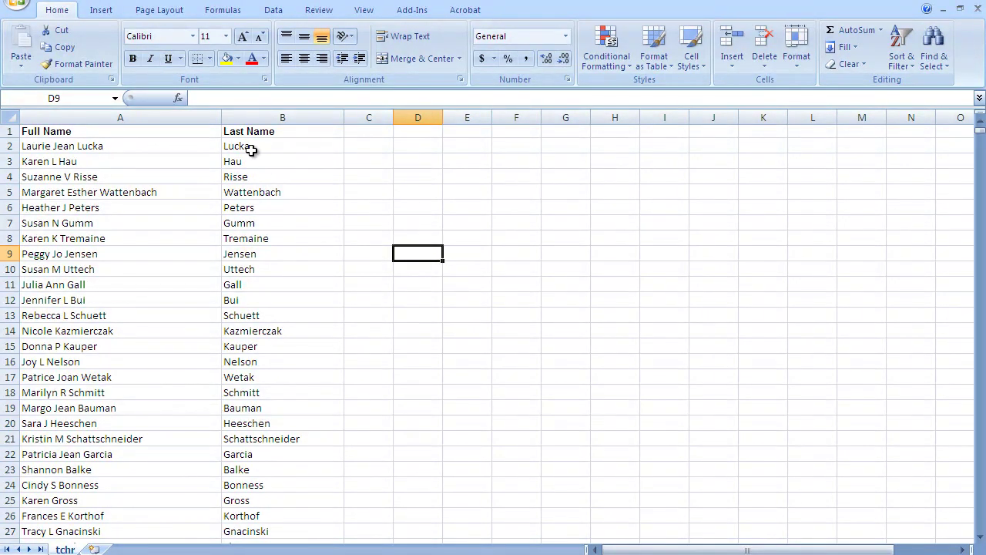
Step: Insert several blank columns between Full Name and Last Name to make room for the split names
left_click(282, 117)
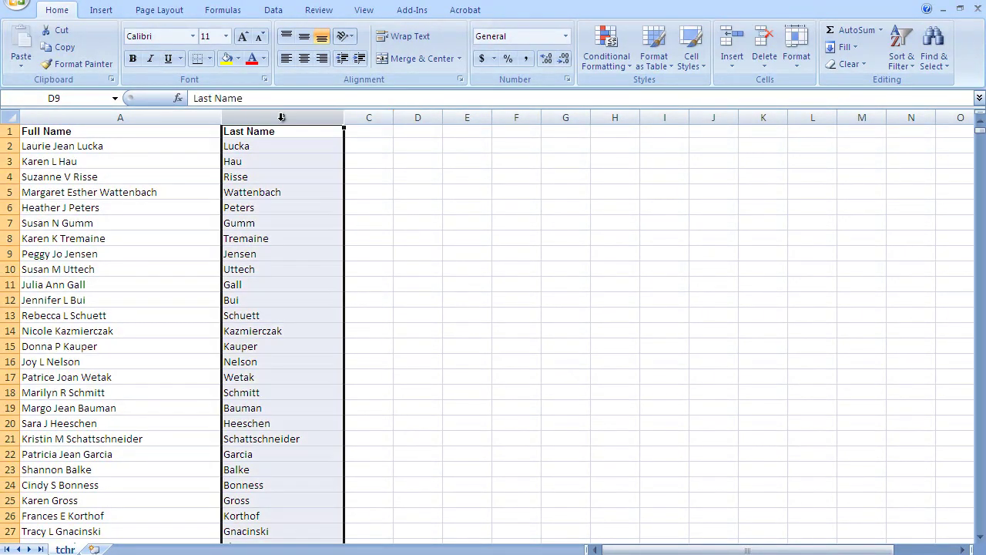
left_click(732, 43)
left_click(727, 40)
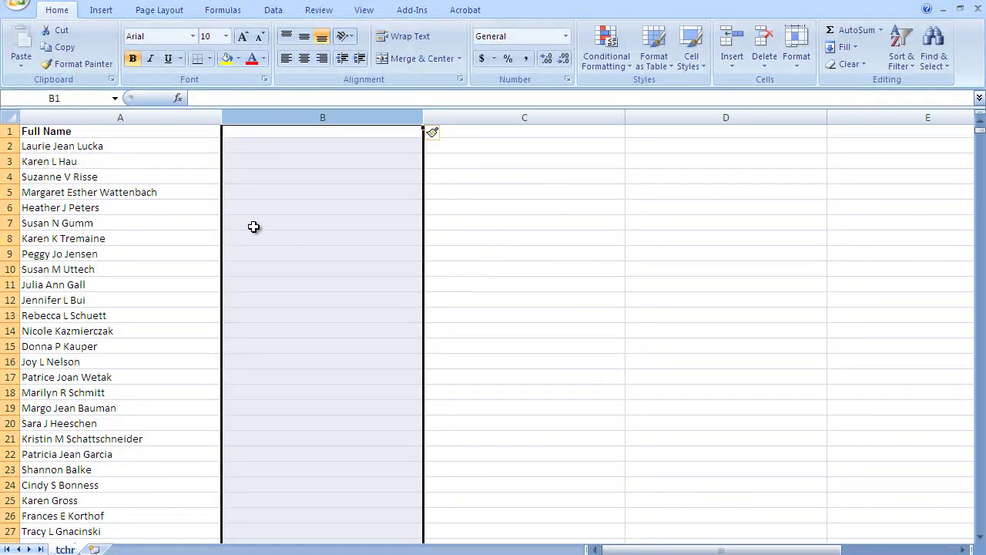
left_click(253, 227)
Step: Split the Full Name column with Text to Columns, using Space as the only delimiter and Text as the first column's format
left_click(94, 117)
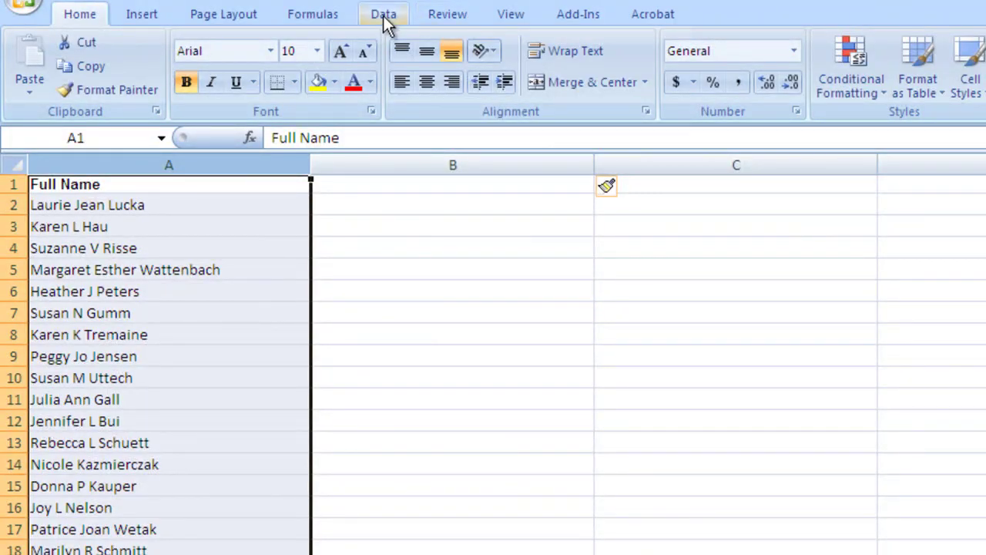
left_click(383, 15)
left_click(701, 64)
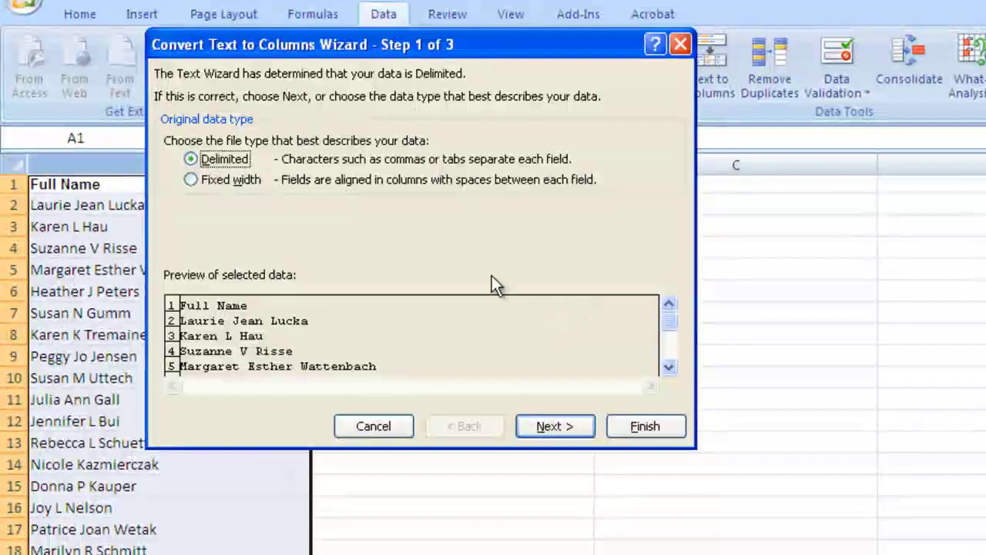
left_click(546, 425)
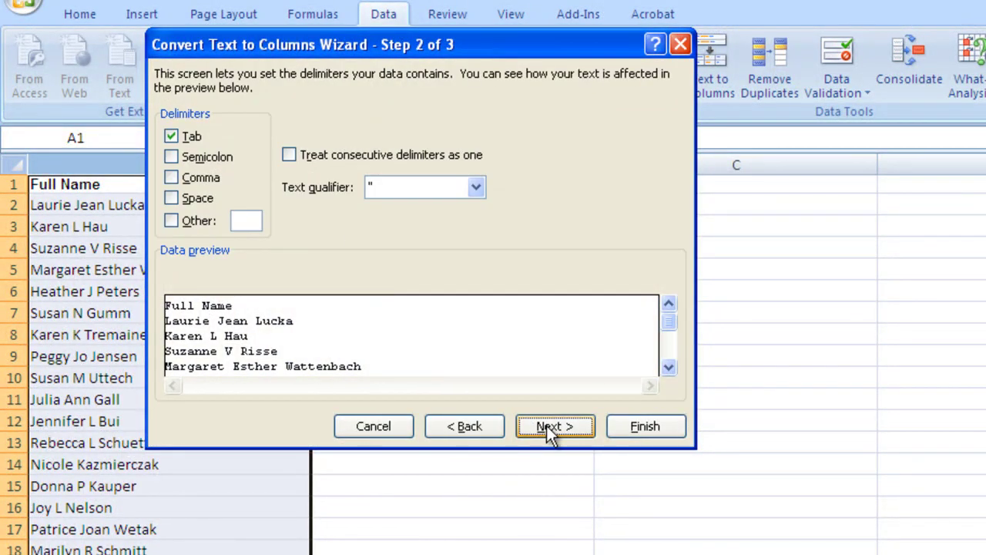
left_click(171, 199)
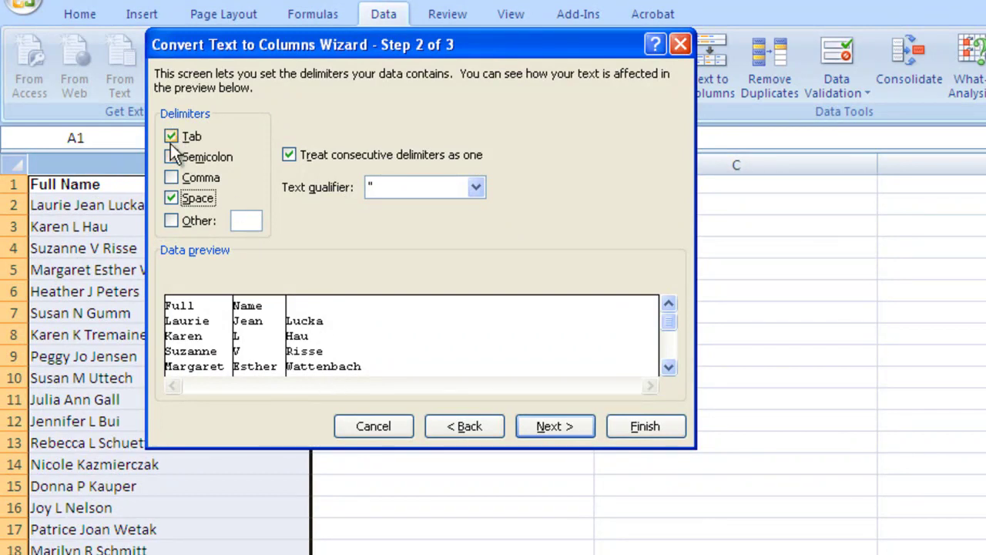
left_click(554, 426)
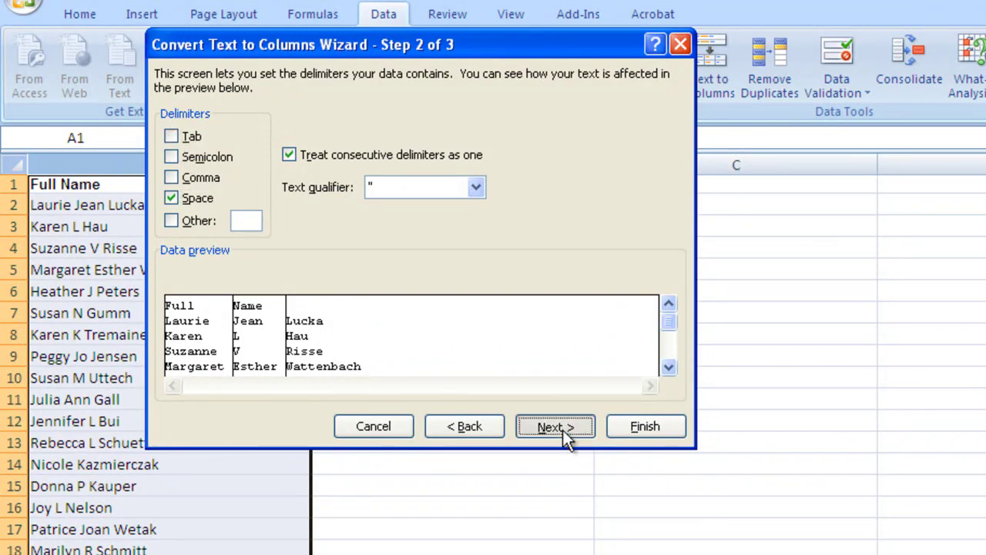
left_click(171, 139)
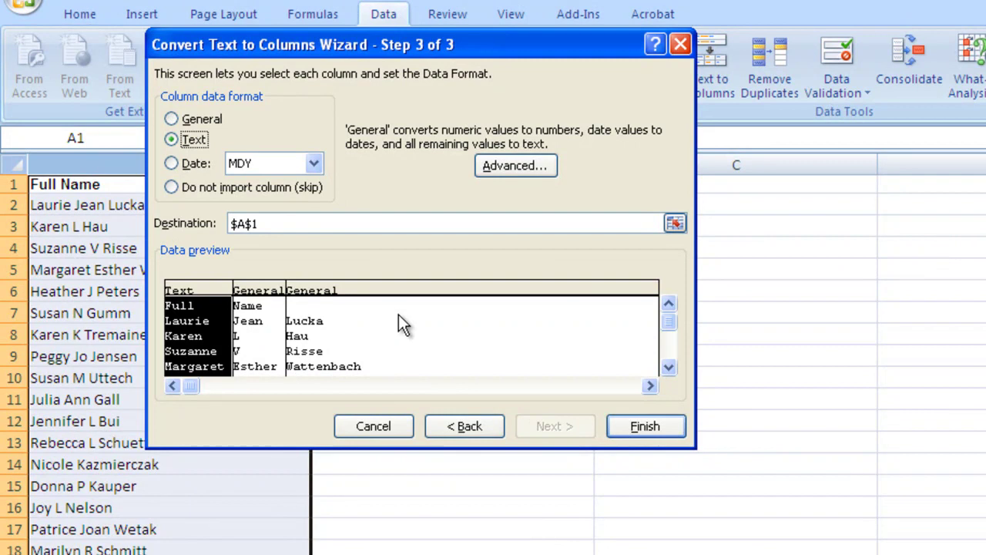
left_click(644, 426)
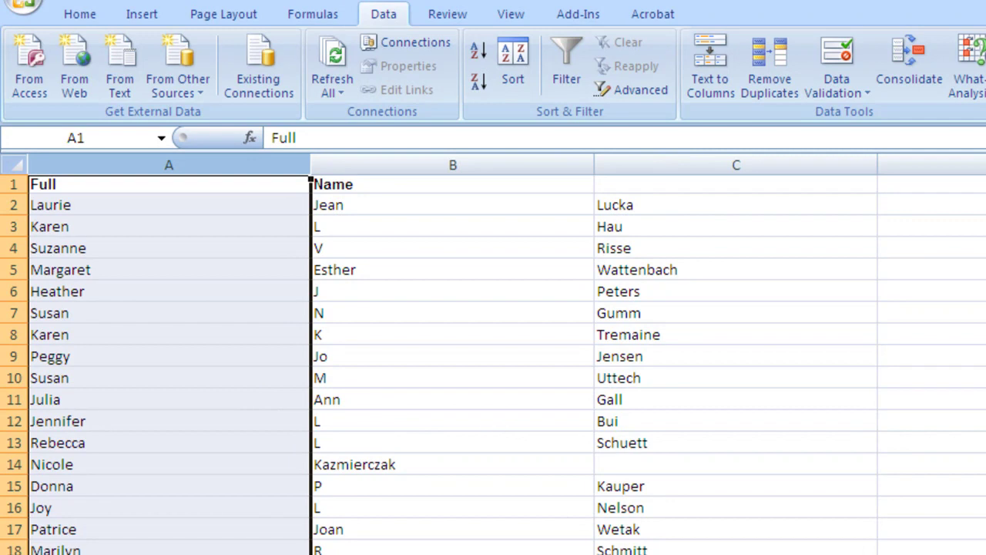
Step: Try deleting the columns between the first names and Last Name, and undo the deletion
scroll(493, 355, "right", 5)
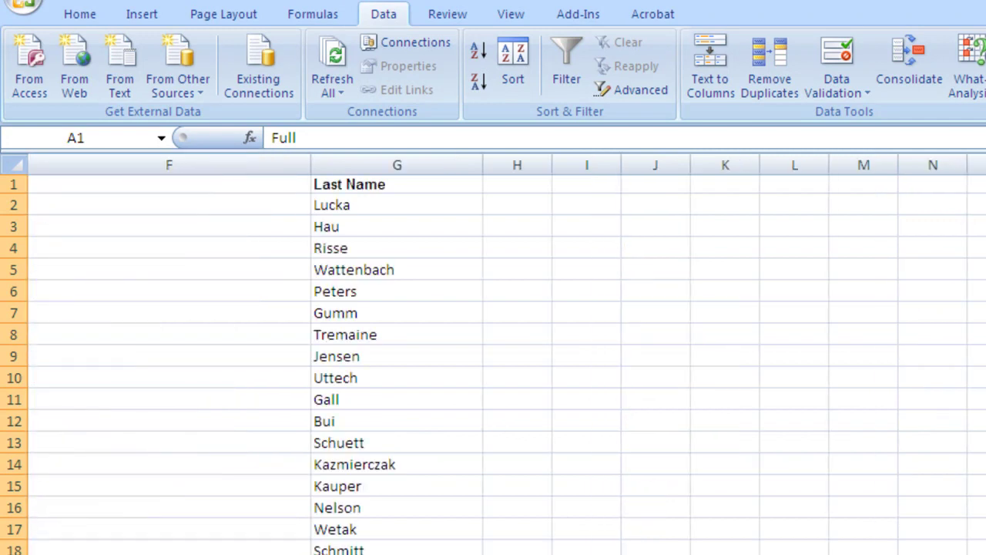
scroll(493, 354, "left", 5)
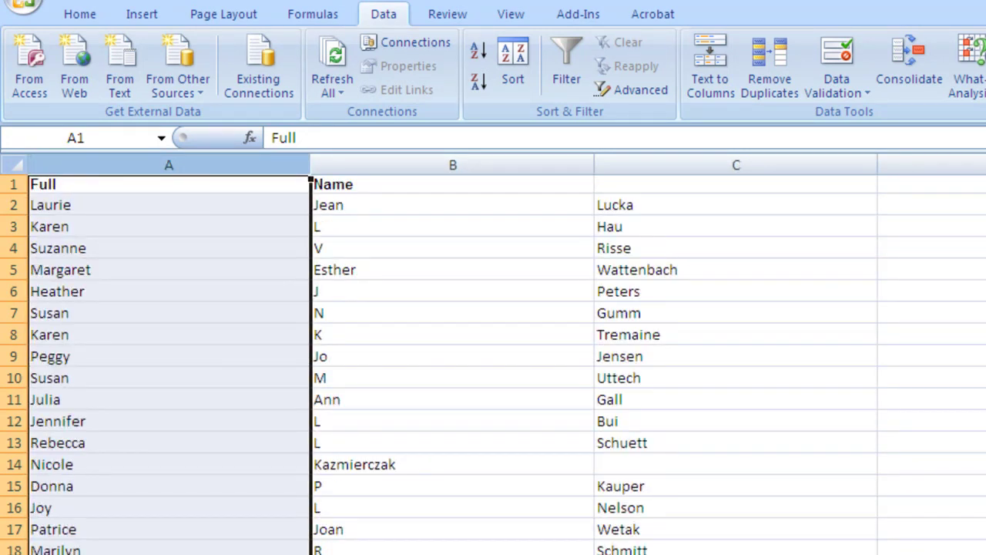
left_click_drag(398, 161, 842, 139)
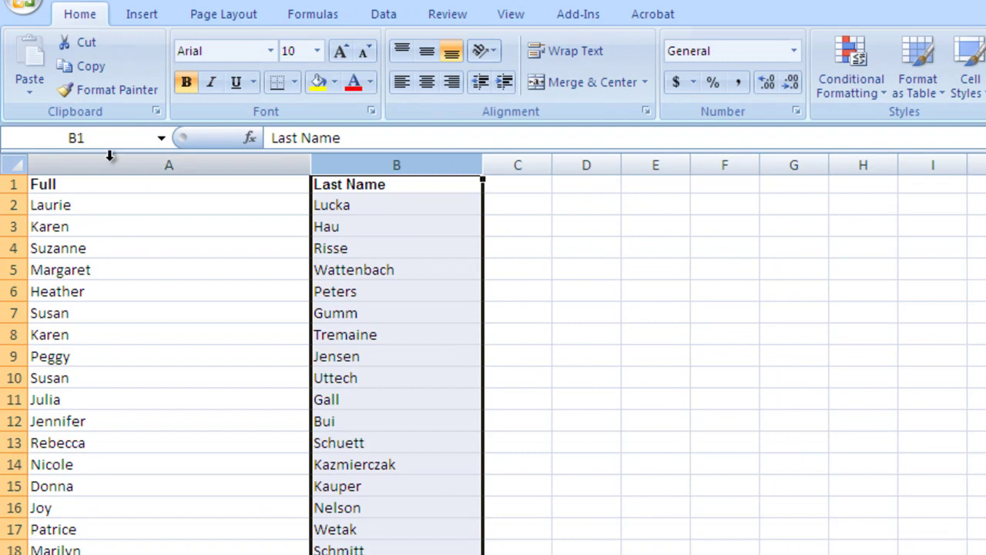
left_click_drag(111, 160, 344, 165)
left_click(324, 274)
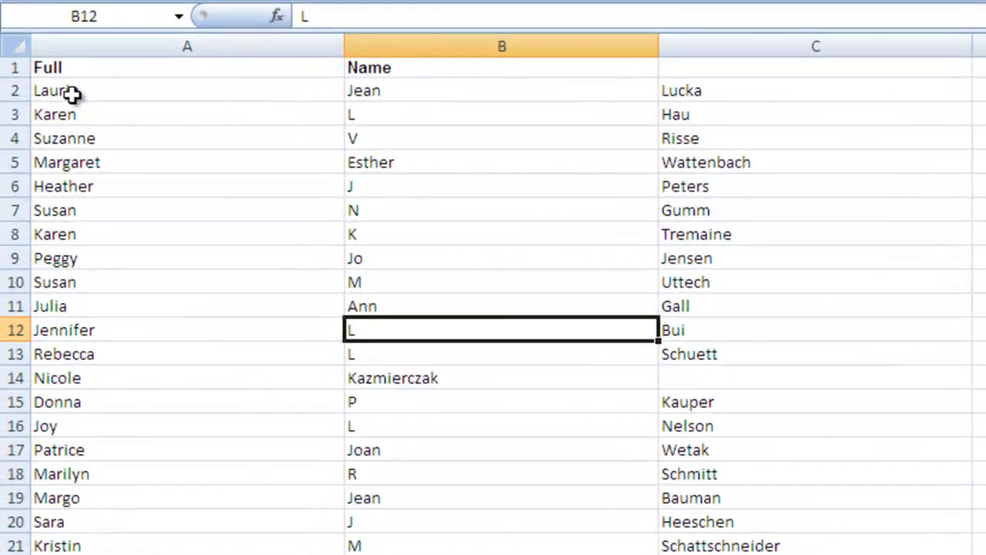
Step: Examine how the full names in rows 2 and 14 are split across columns A to C
left_click(46, 147)
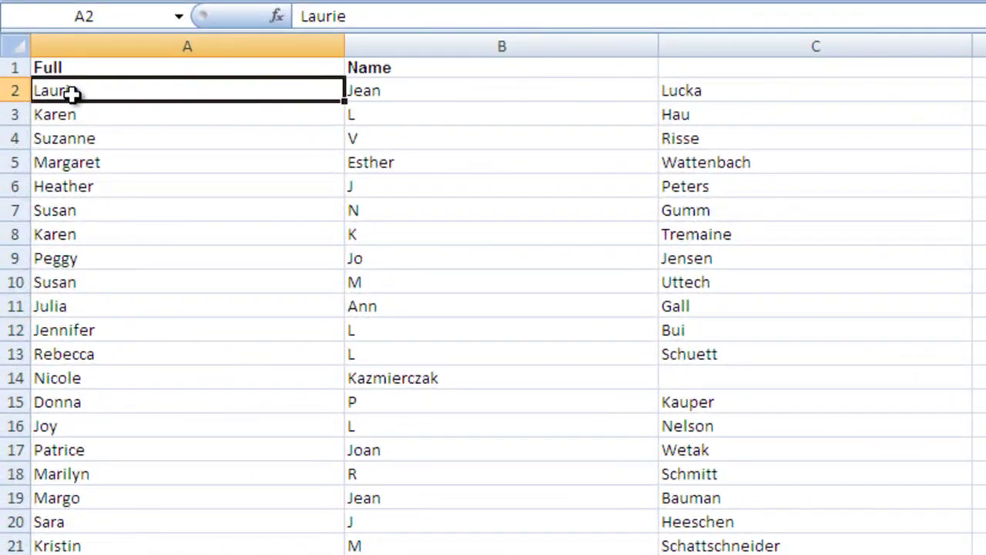
left_click(398, 88)
left_click(693, 92)
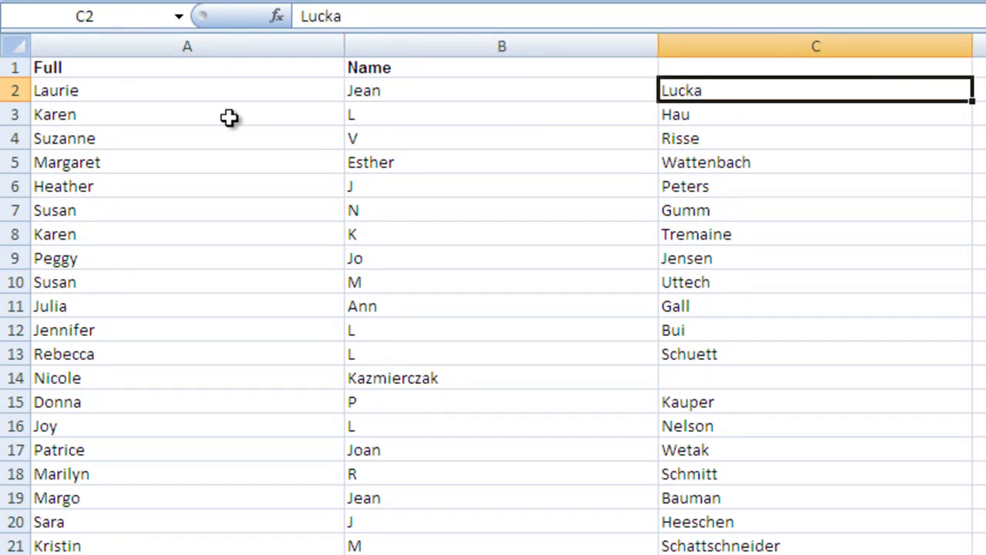
left_click(110, 380)
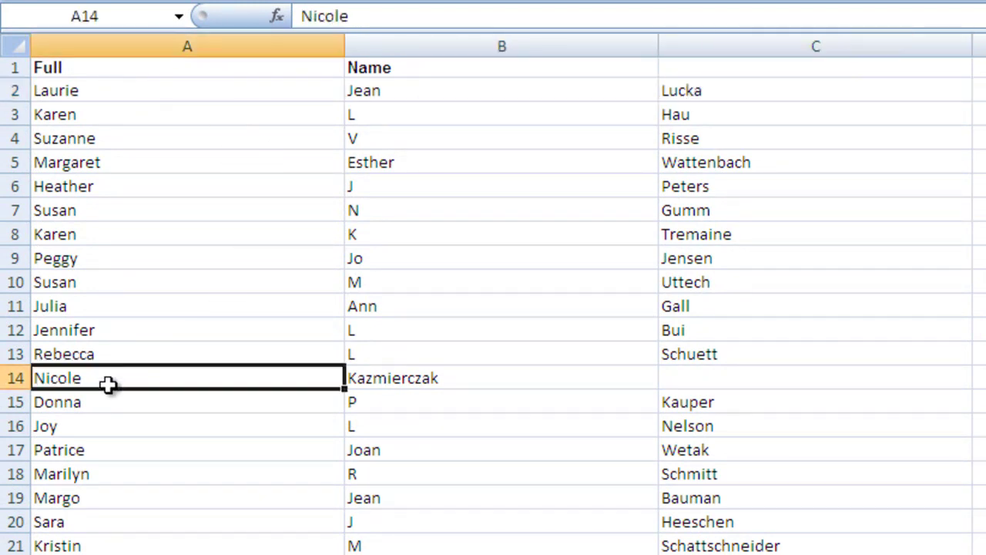
left_click(397, 377)
scroll(398, 377, "down", 2)
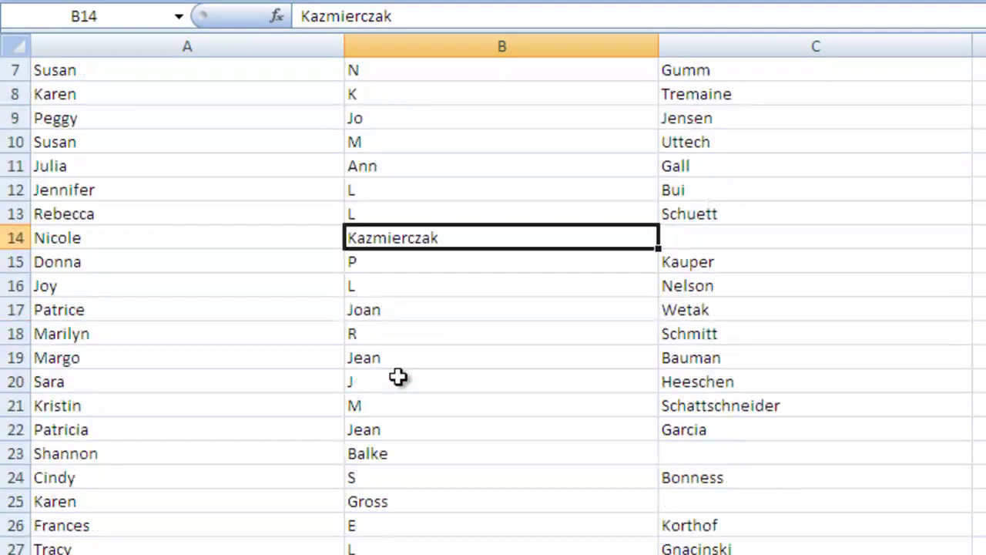
scroll(397, 377, "down", 2)
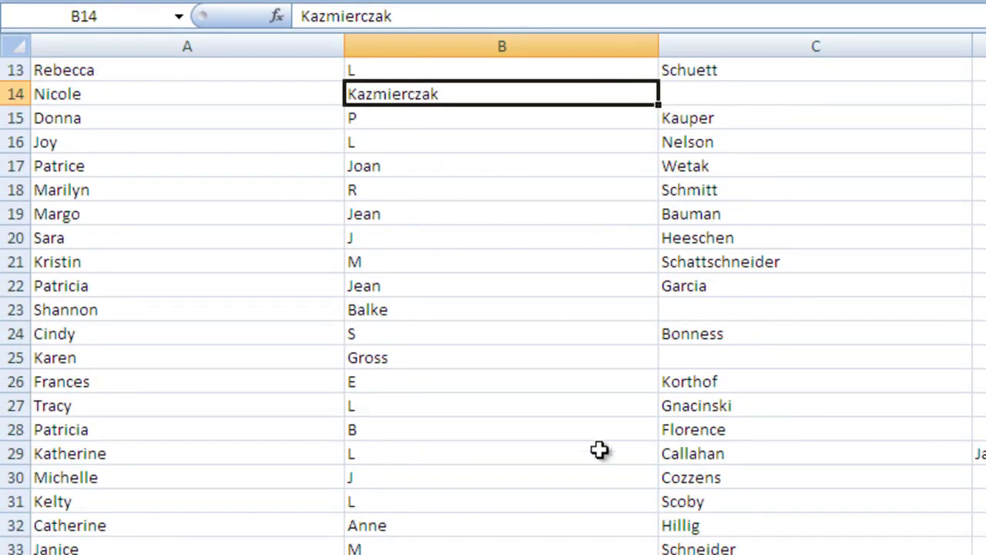
Step: Examine how the name in row 29 is split across columns A to D and review the Last Name column
left_click(139, 454)
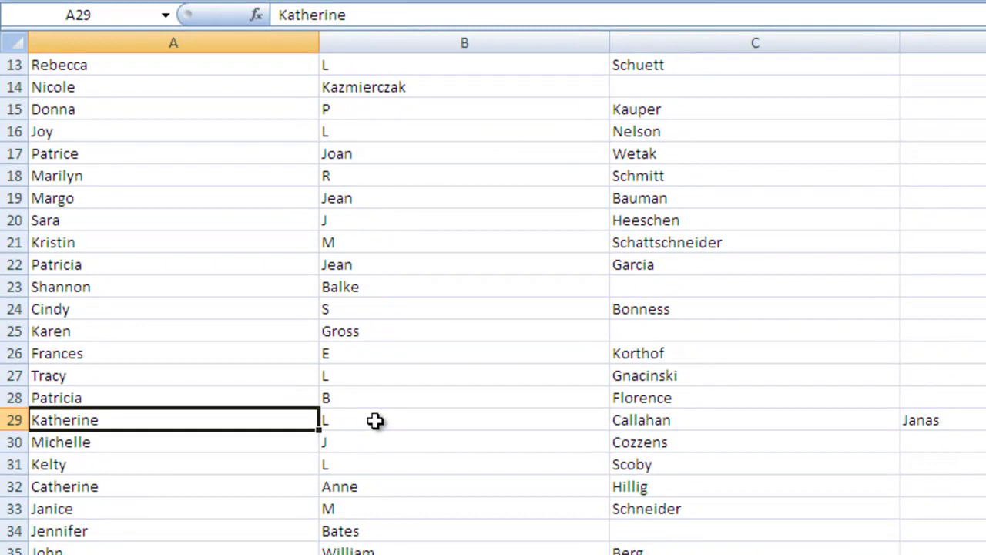
left_click(501, 453)
left_click(617, 419)
left_click(935, 420)
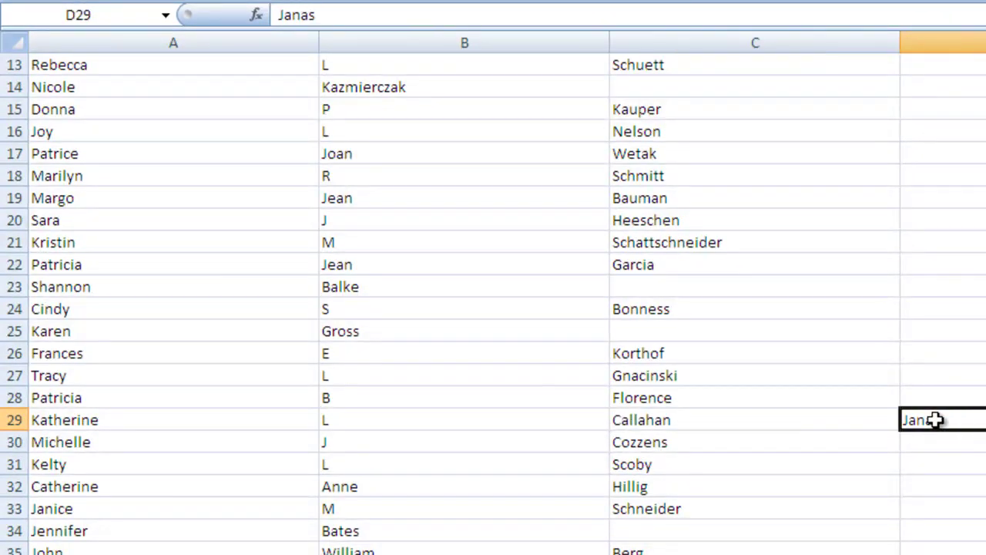
scroll(556, 421, "up", 4)
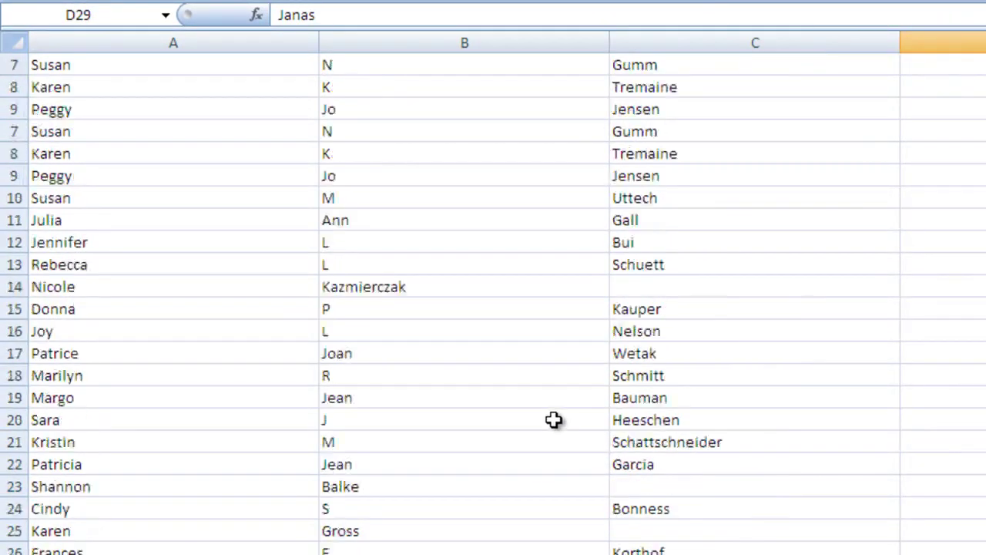
scroll(493, 293, "right", 3)
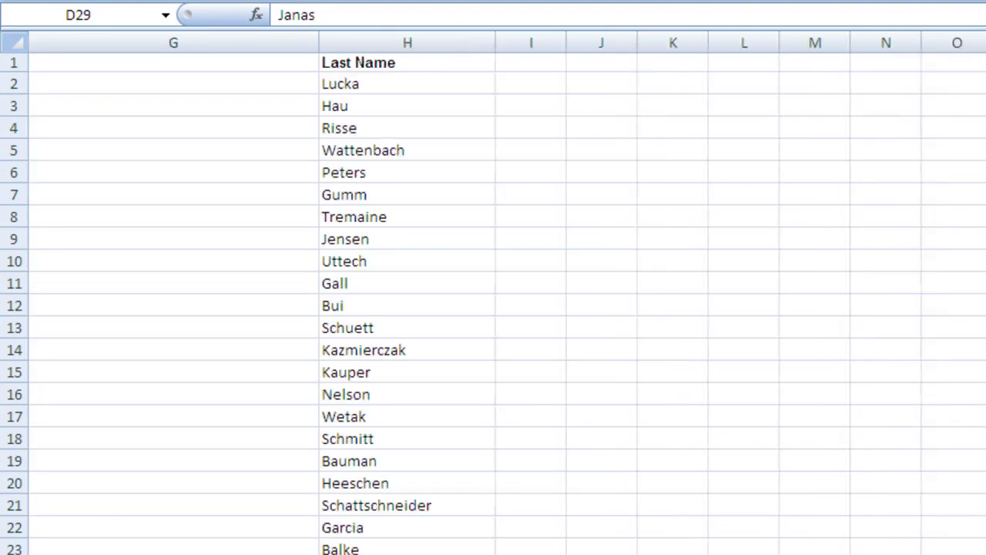
scroll(493, 293, "left", 3)
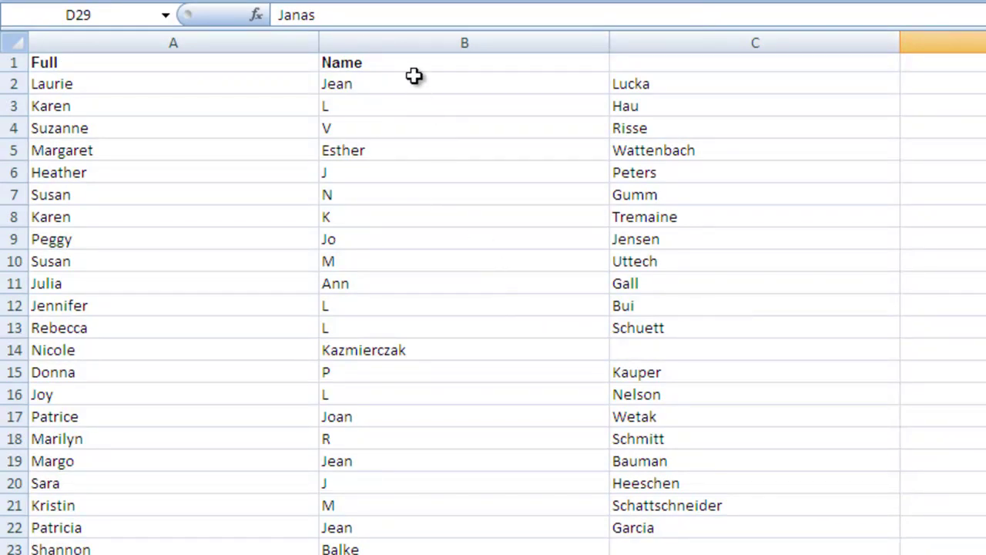
Step: Delete the split-name and blank columns between the first names and the Last Name column
left_click_drag(416, 44, 955, 73)
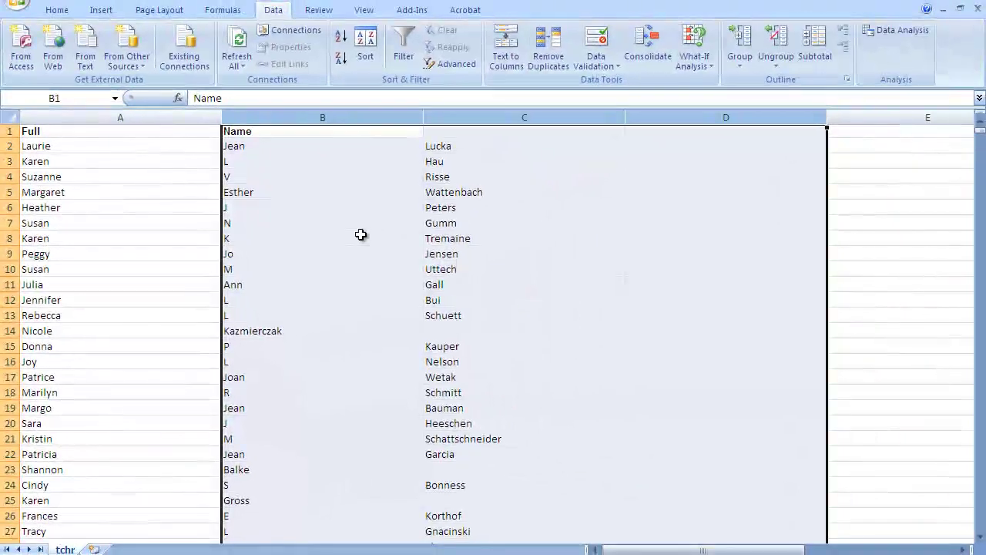
key("alt+h")
key("d")
key("c")
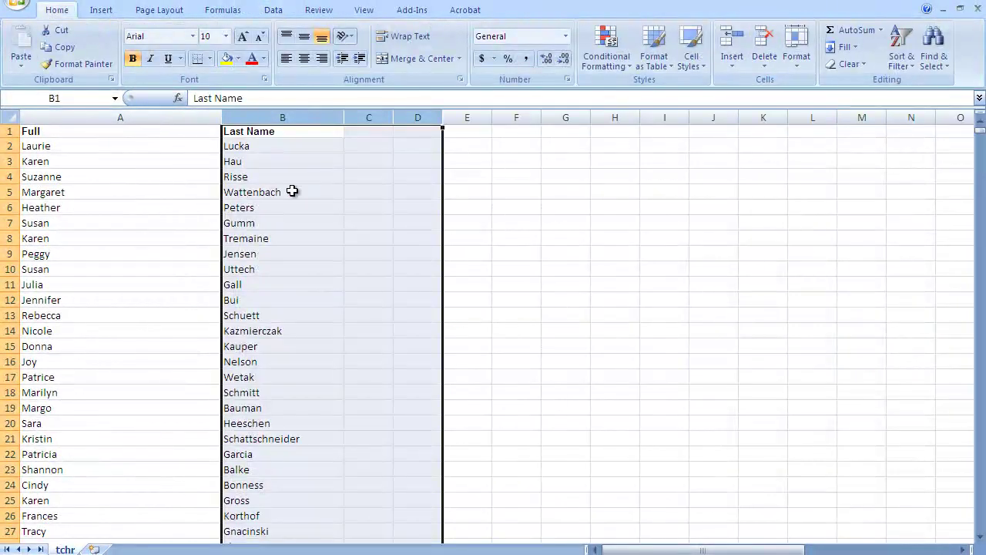
left_click(273, 10)
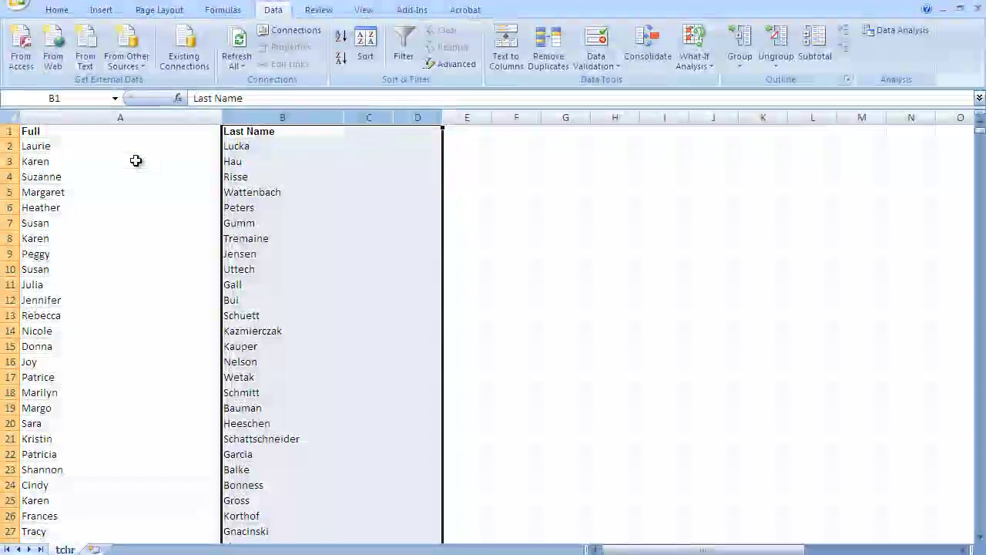
left_click(136, 160)
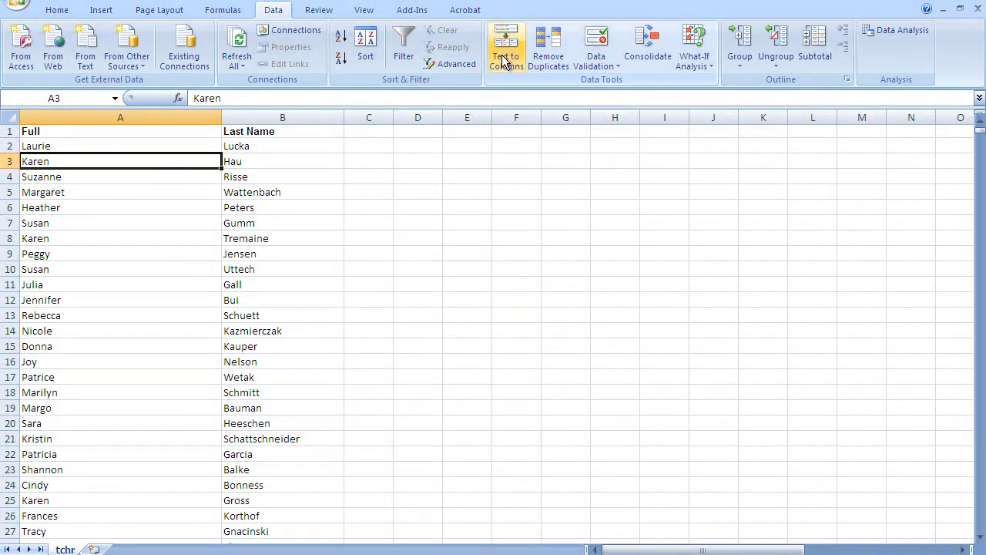
Step: AutoFit the widths of columns A and B to the first and last names
left_click(83, 114)
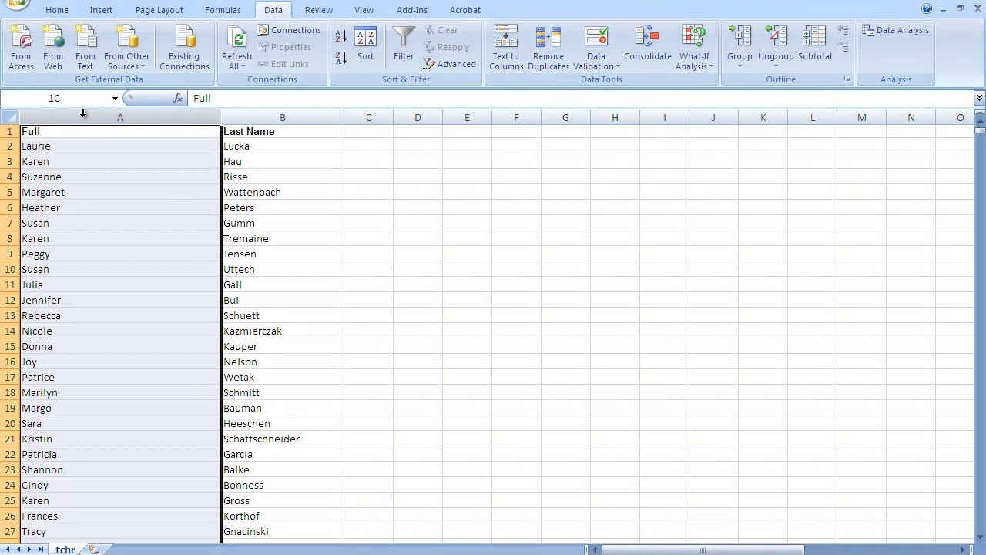
left_click_drag(83, 114, 271, 123)
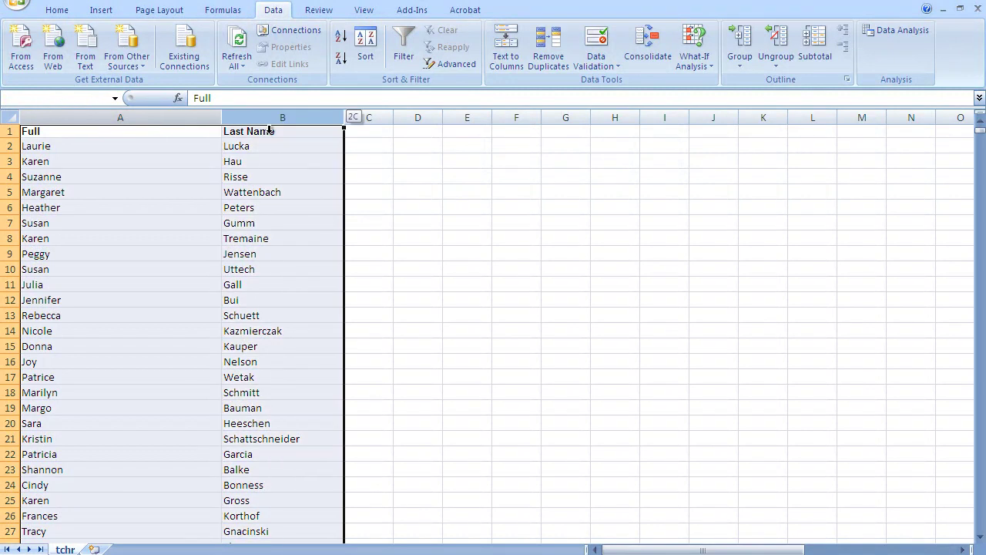
left_click(58, 10)
left_click(796, 54)
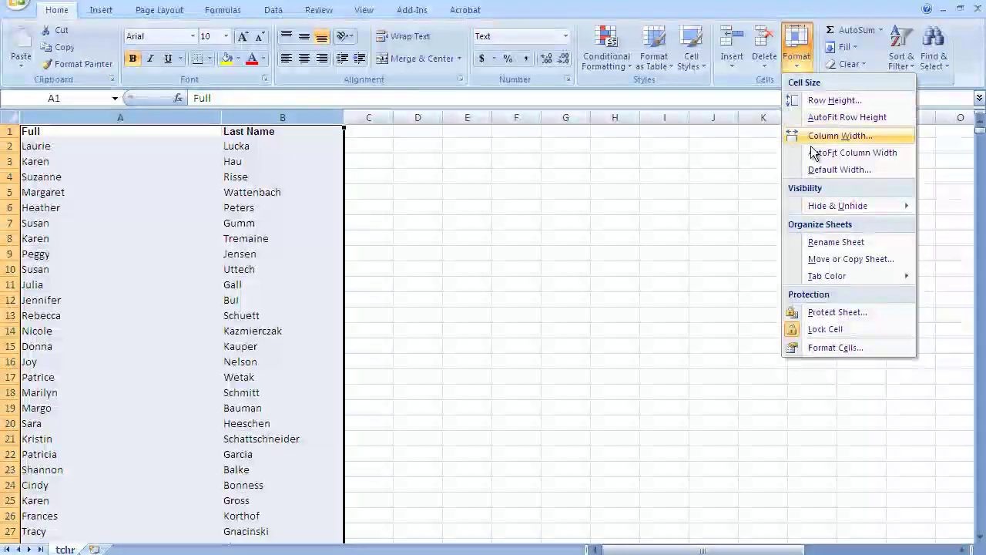
left_click(814, 152)
left_click(168, 240)
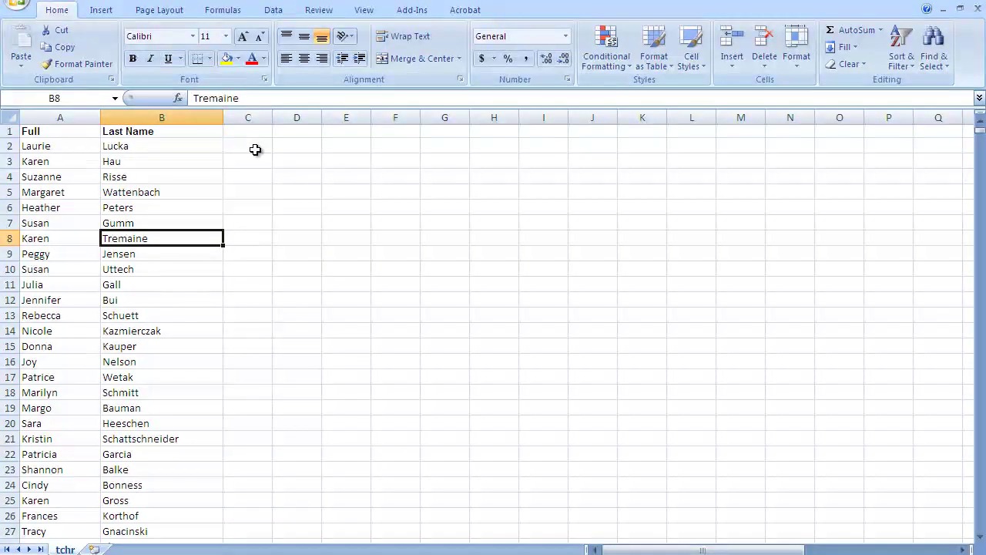
scroll(221, 268, "down", 1)
scroll(229, 242, "up", 1)
Step: Start a CONCATENATE formula in C2 with cell A2 as the first text
left_click(254, 146)
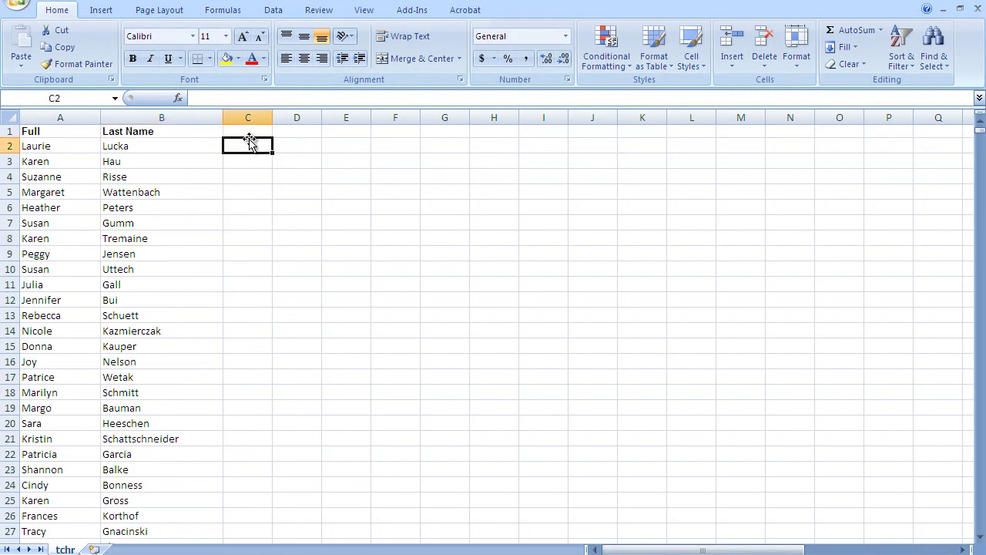
left_click(248, 131)
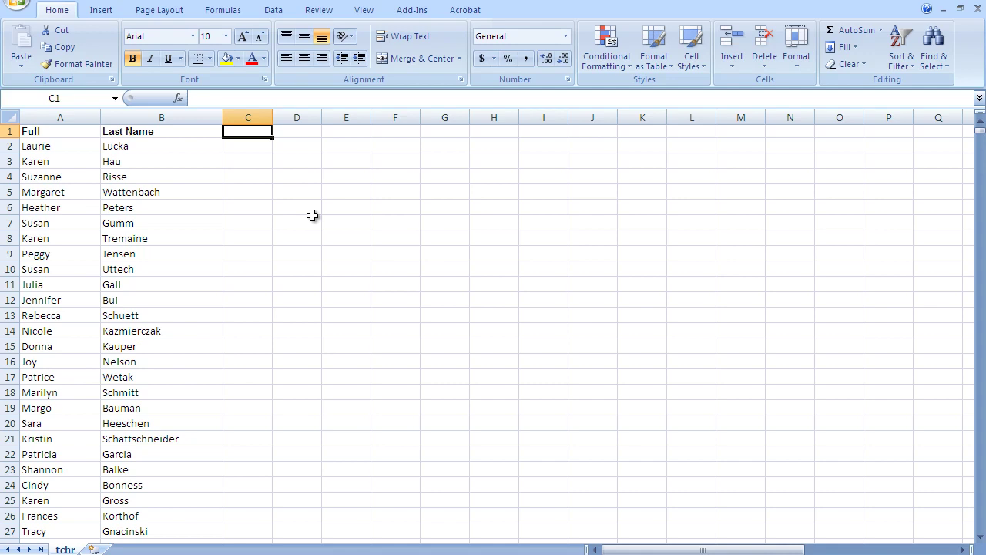
left_click(251, 145)
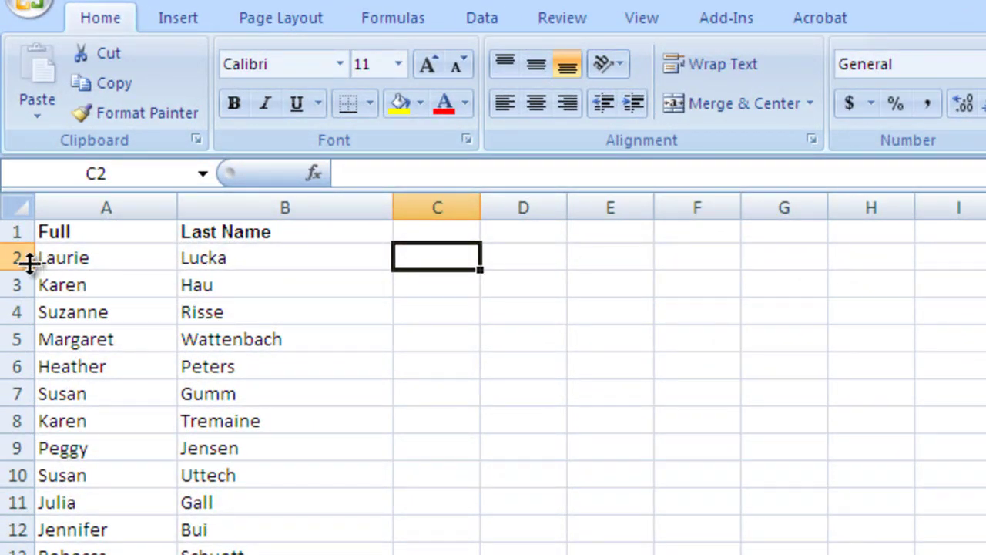
left_click(418, 172)
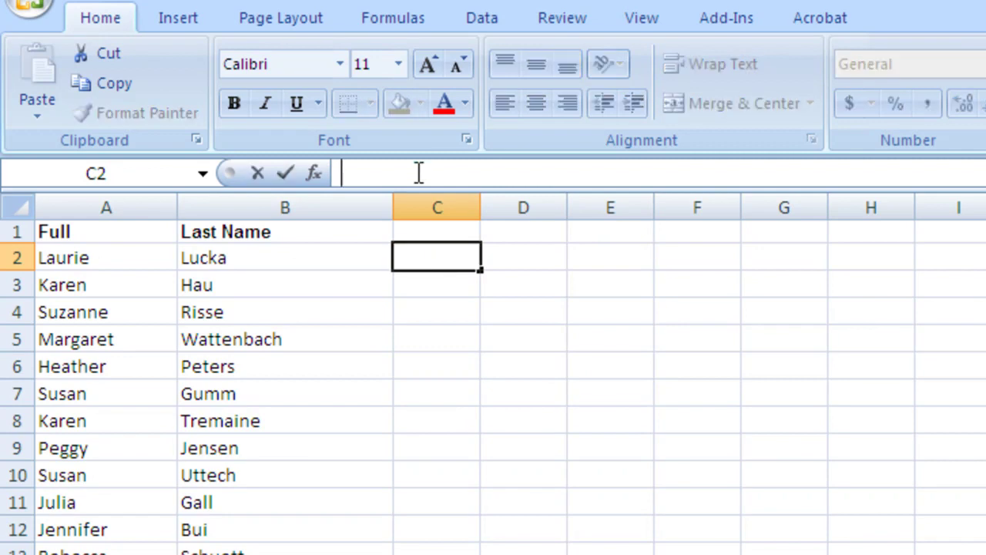
type("=")
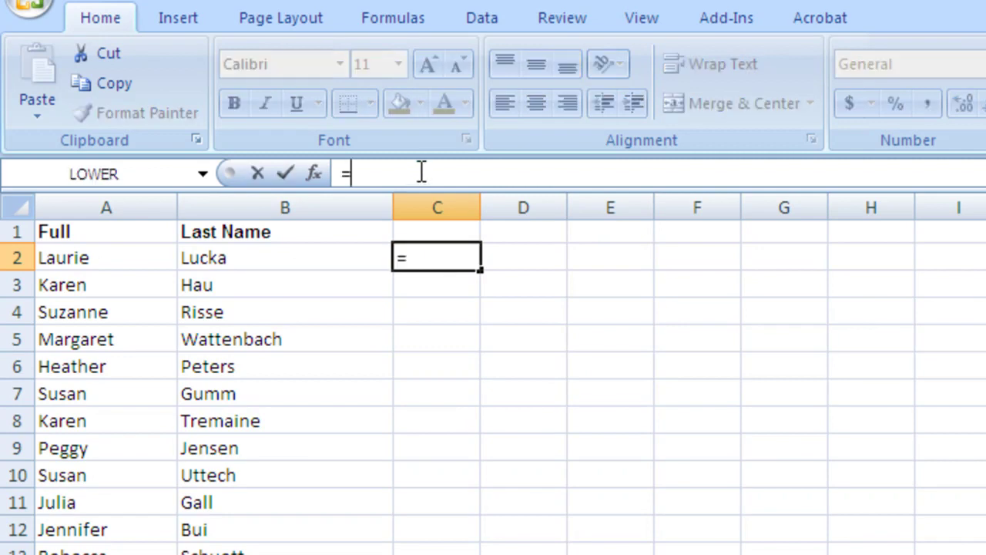
type("con")
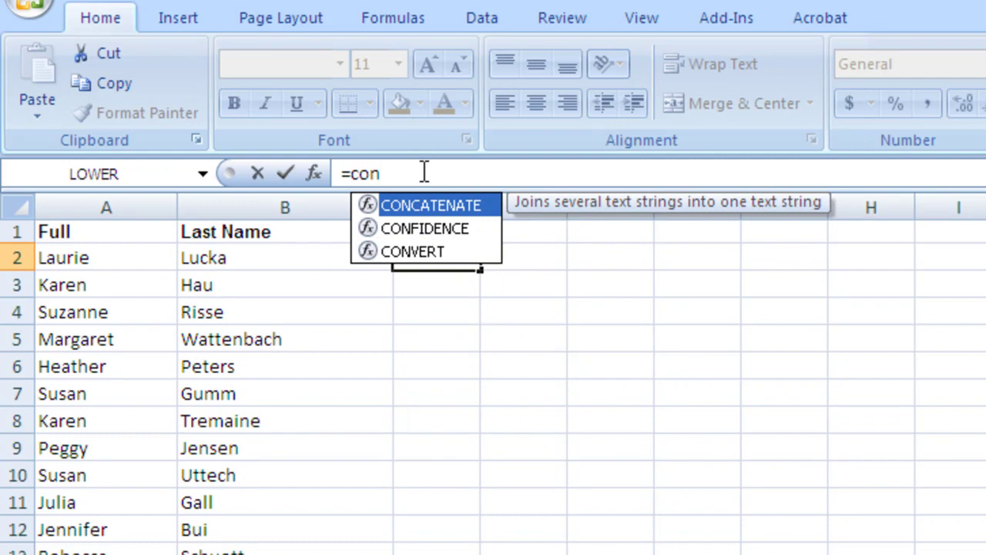
double_click(422, 203)
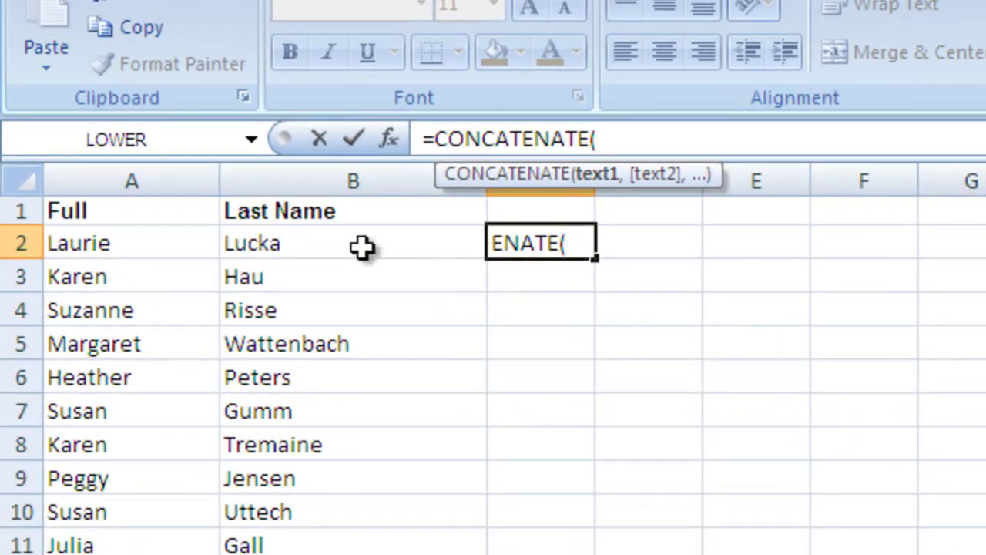
left_click(115, 245)
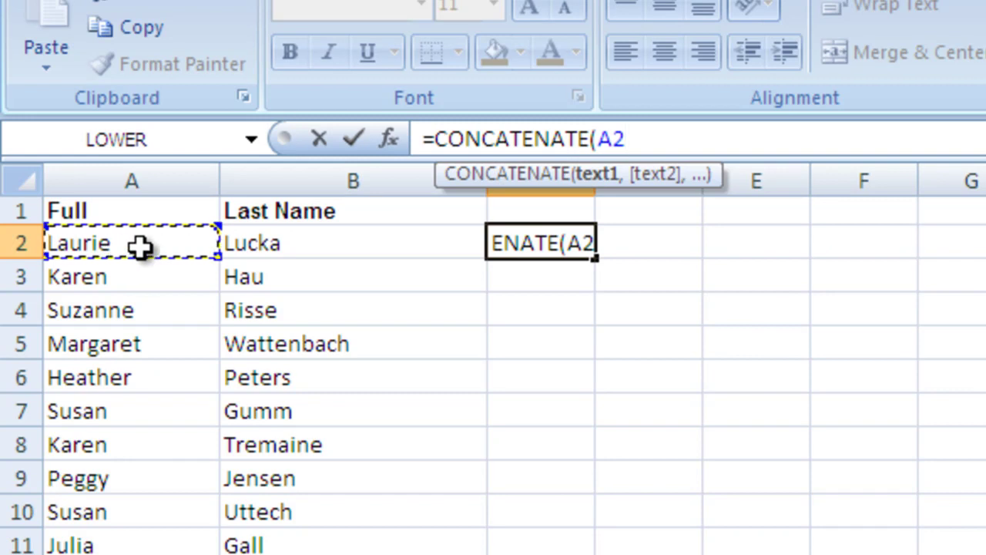
Step: Add a quoted period "." and cell B2 as the second and third texts of the CONCATENATE formula
type(",")
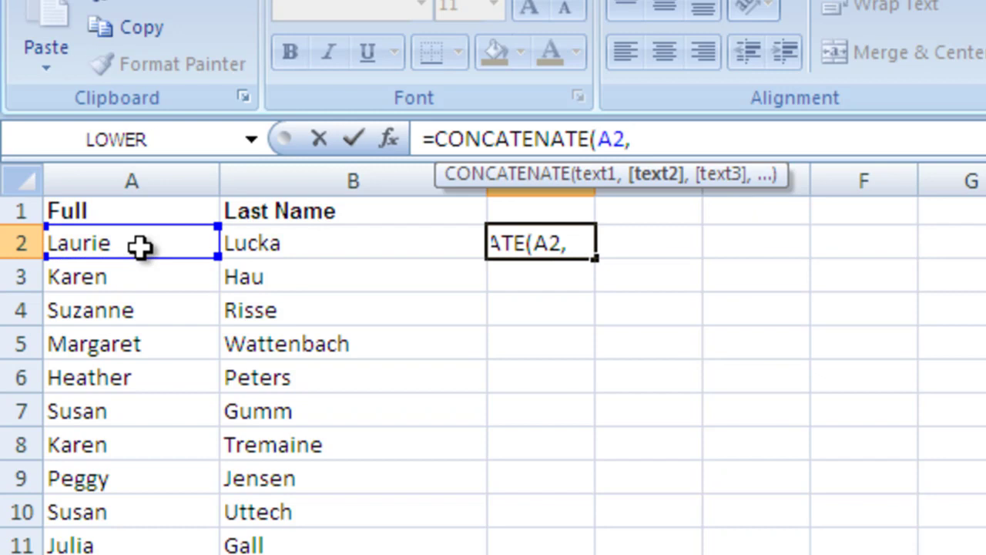
type("\"")
type(",\"")
key("Left")
key("Right")
left_click(717, 136)
key("Left")
type(",")
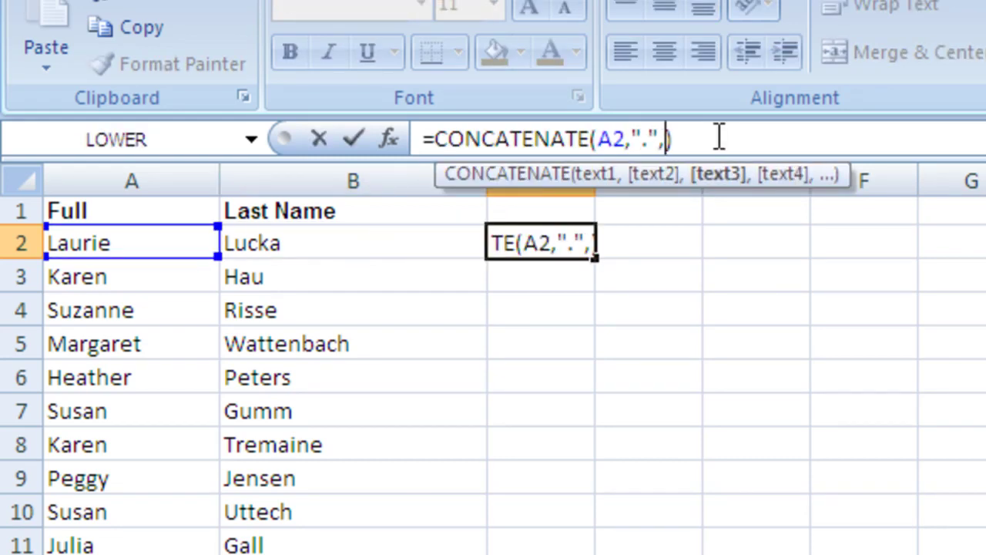
left_click(320, 241)
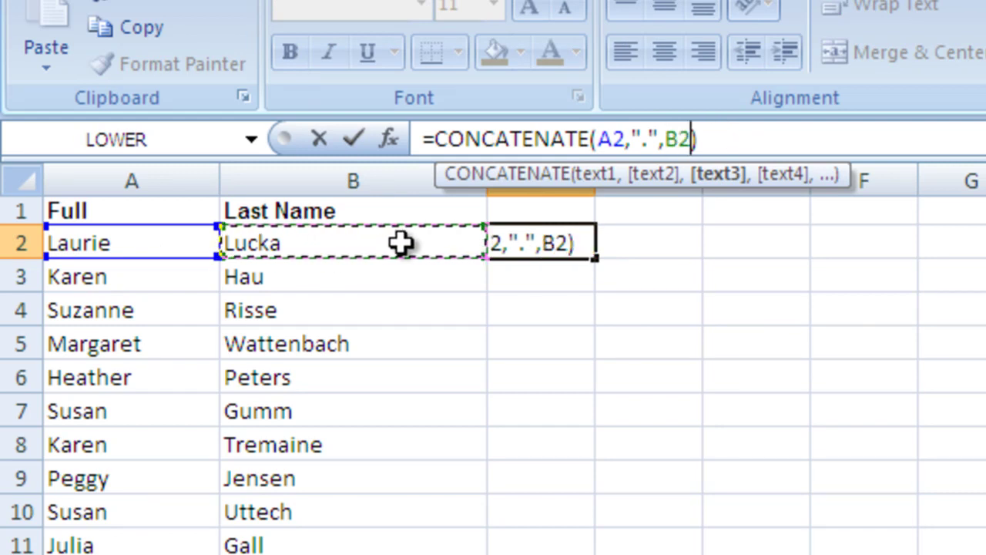
left_click(704, 141)
type(",")
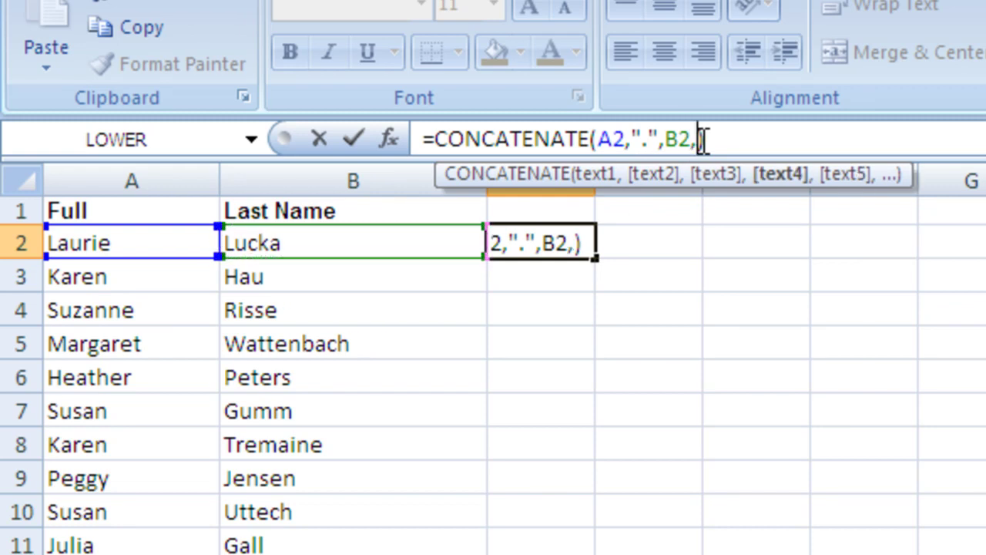
type("\"")
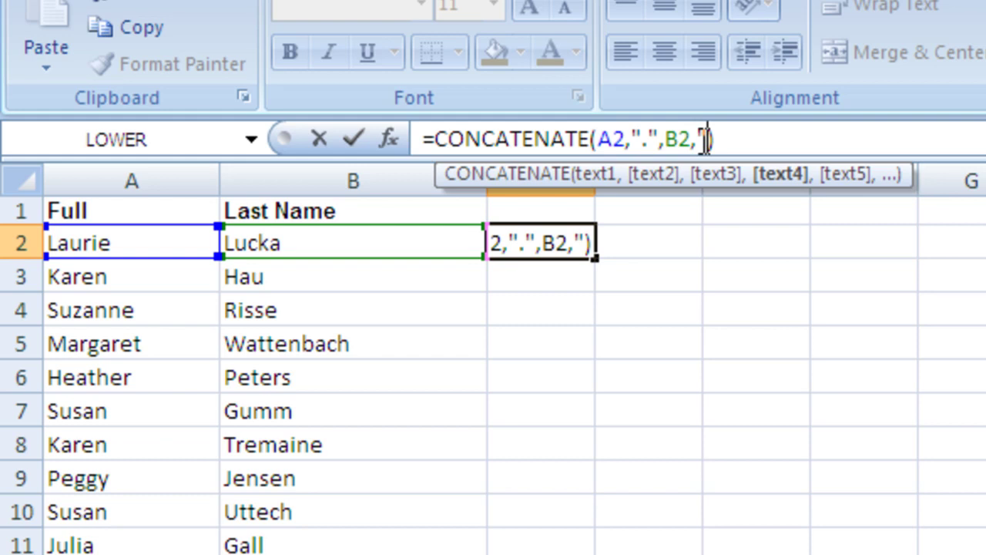
type("@yourschooldistrict.net")
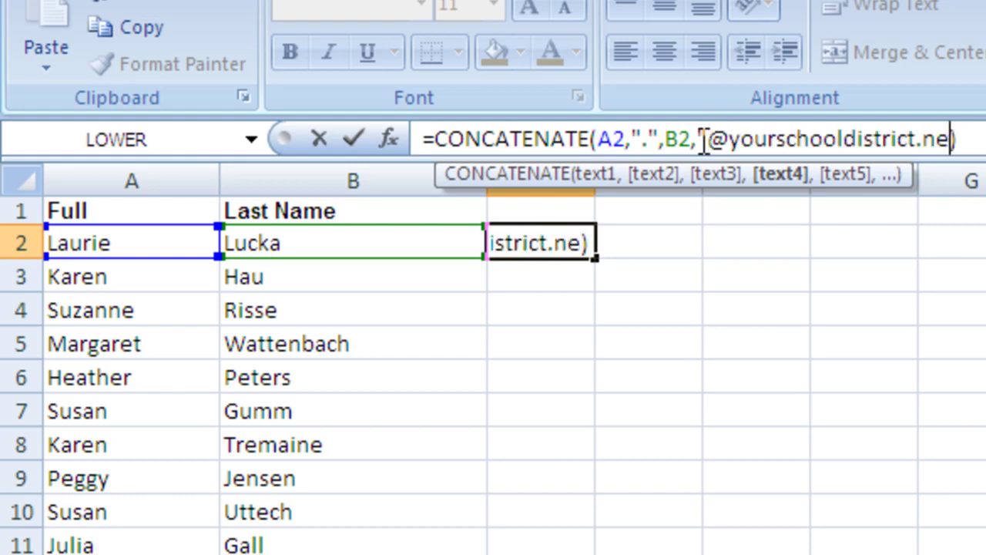
type("\"")
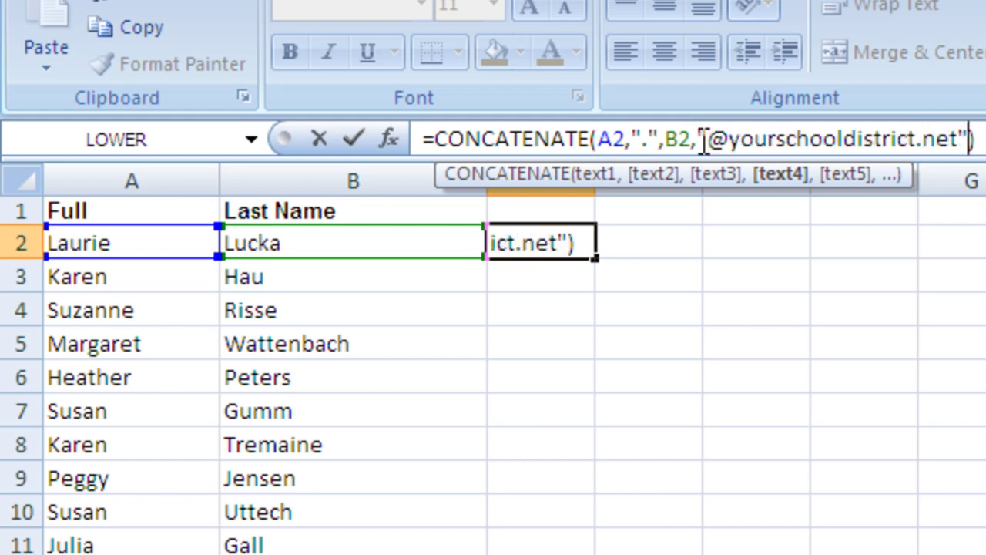
key("Return")
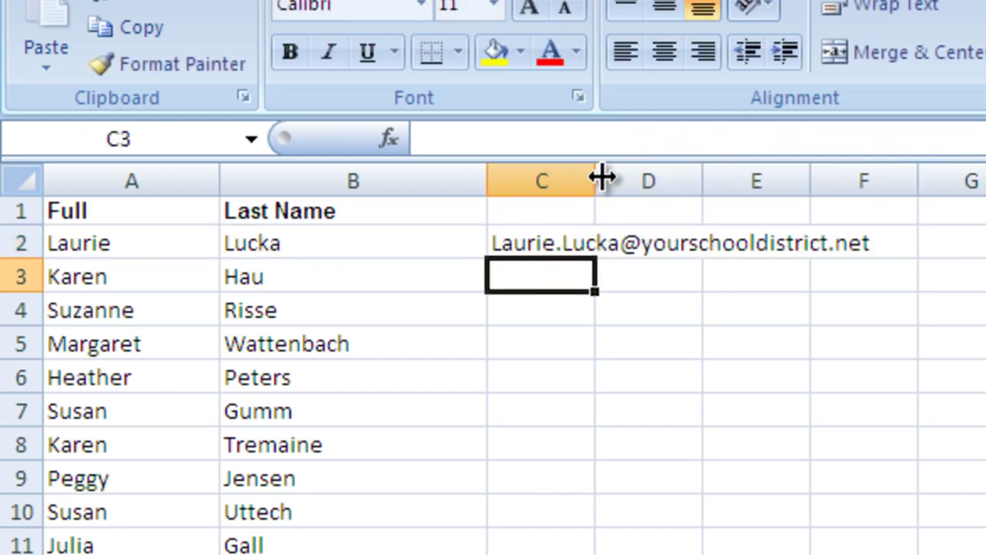
Step: Copy the email formula from C2 down to C9 and widen column C to fit the addresses
left_click_drag(599, 176, 882, 211)
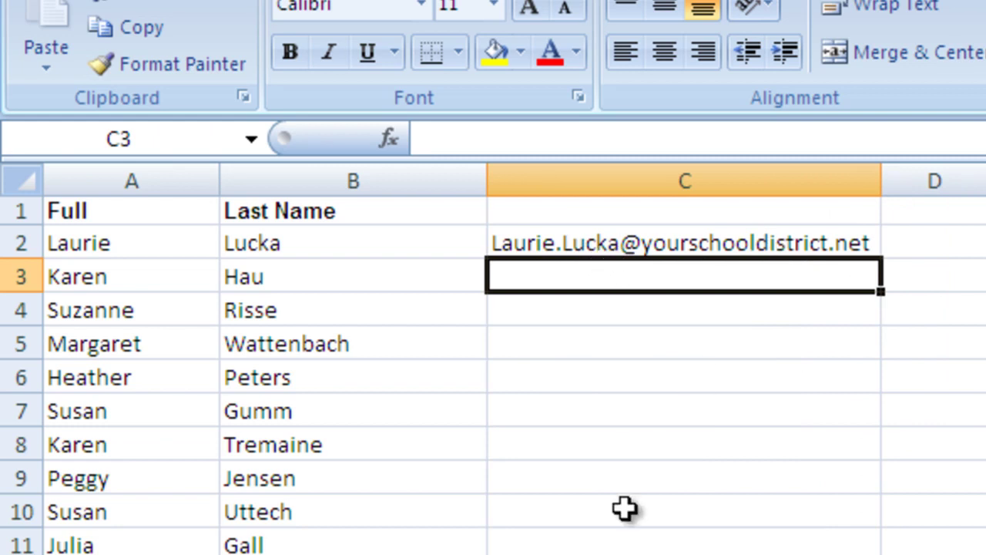
left_click(790, 242)
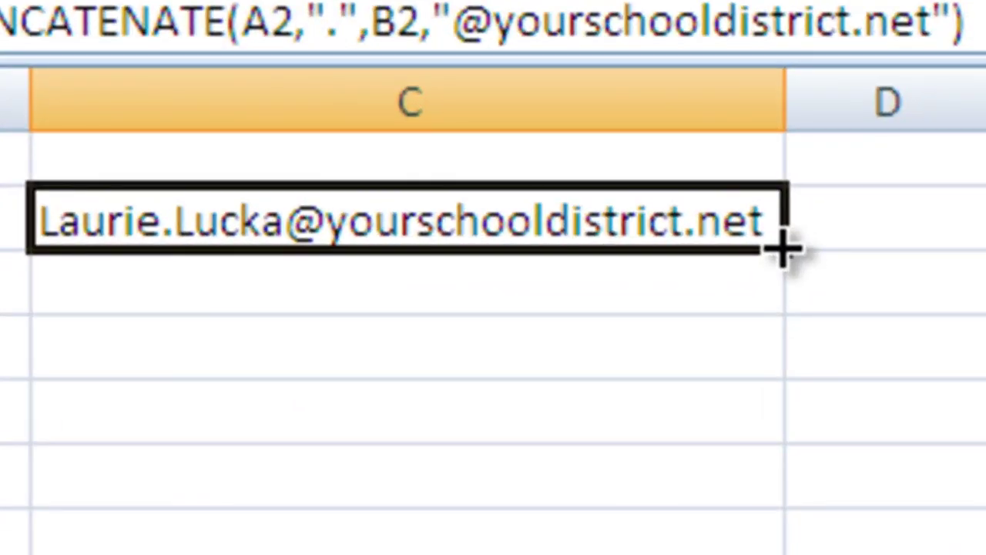
left_click_drag(782, 250, 783, 554)
left_click_drag(783, 248, 783, 248)
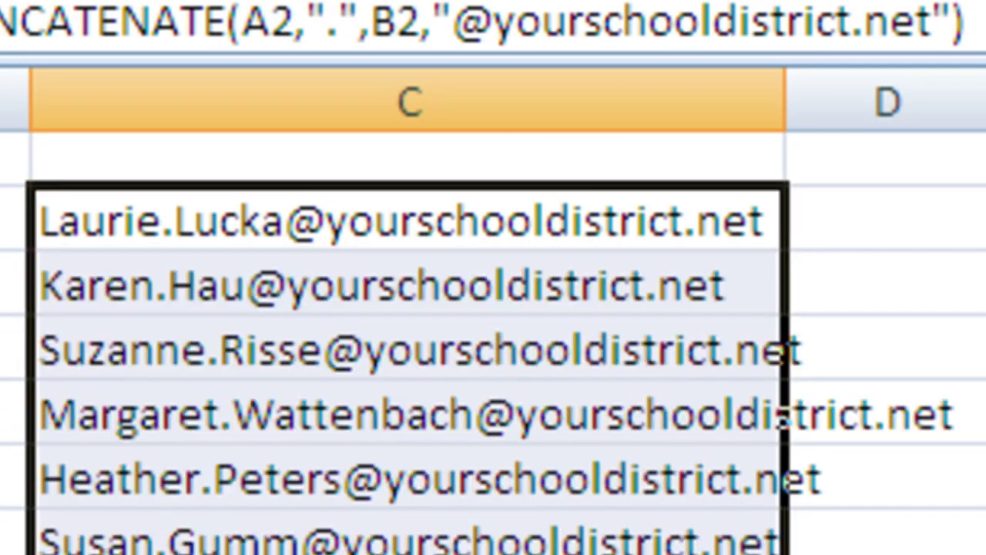
left_click(770, 158)
left_click_drag(783, 95, 972, 123)
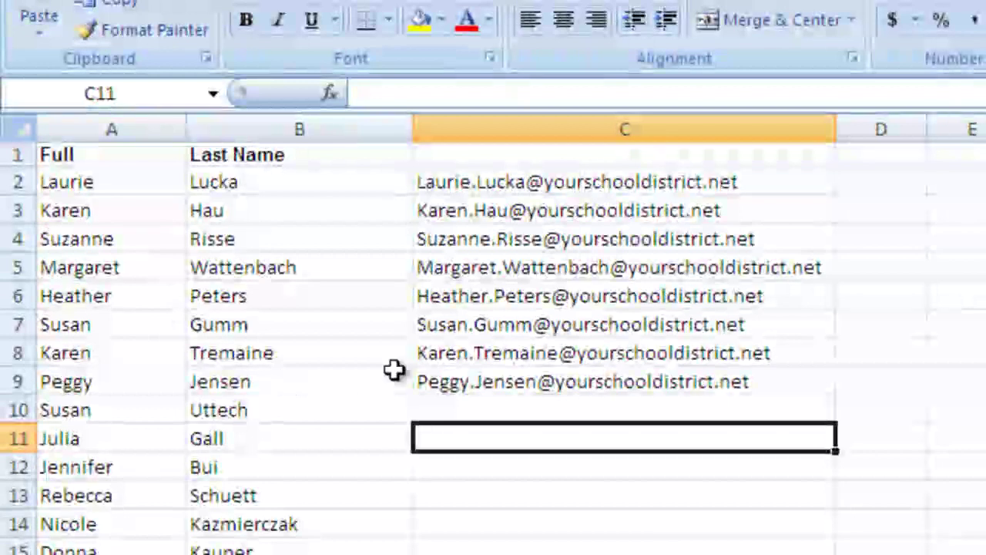
Step: Fill the email formula from C9 down to the end of the list and review the last rows
left_click(727, 384)
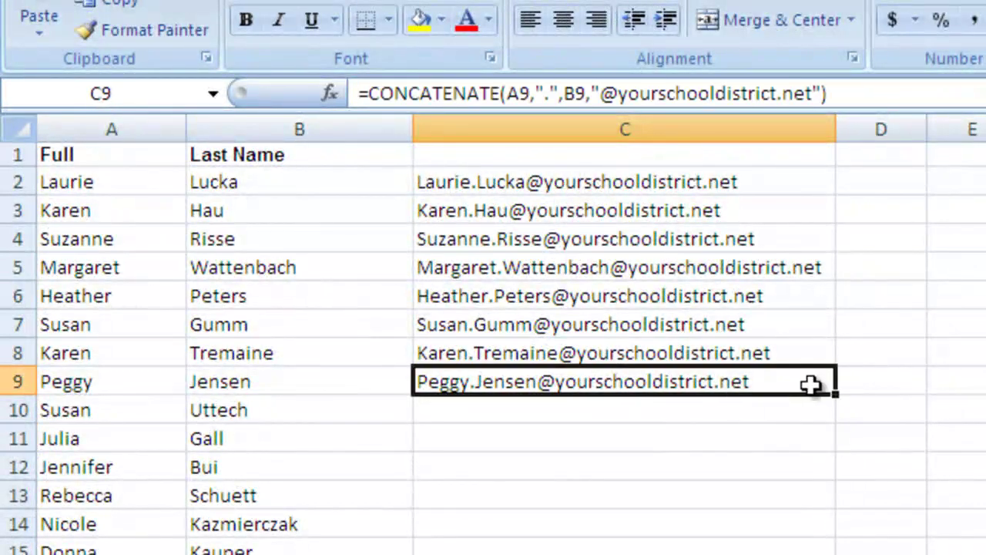
double_click(836, 395)
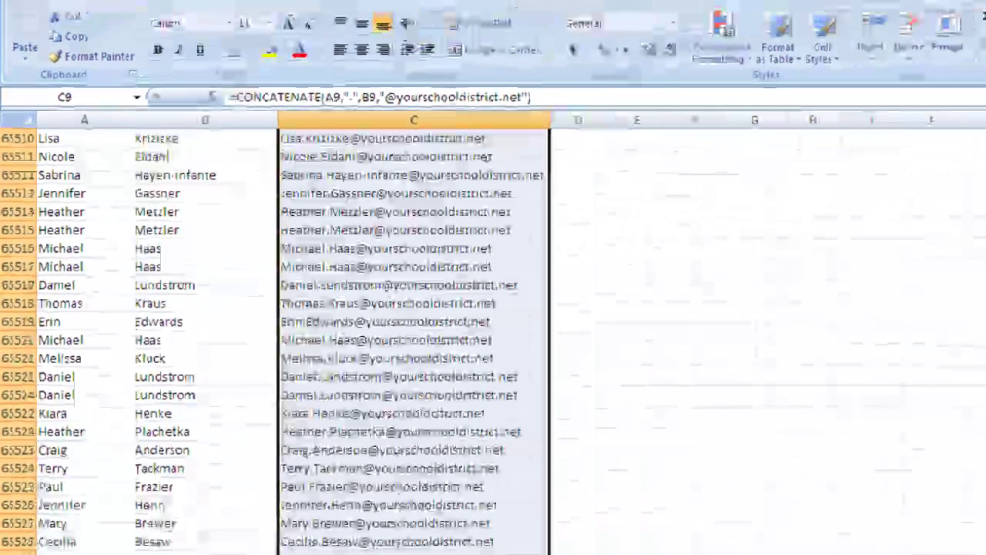
scroll(469, 491, "down", 3)
scroll(474, 430, "up", 1)
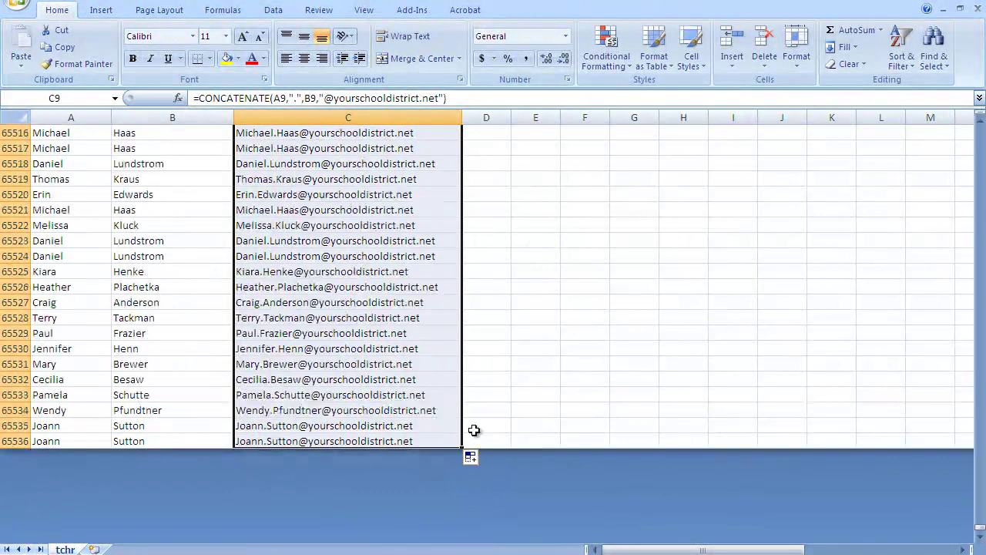
left_click(497, 422)
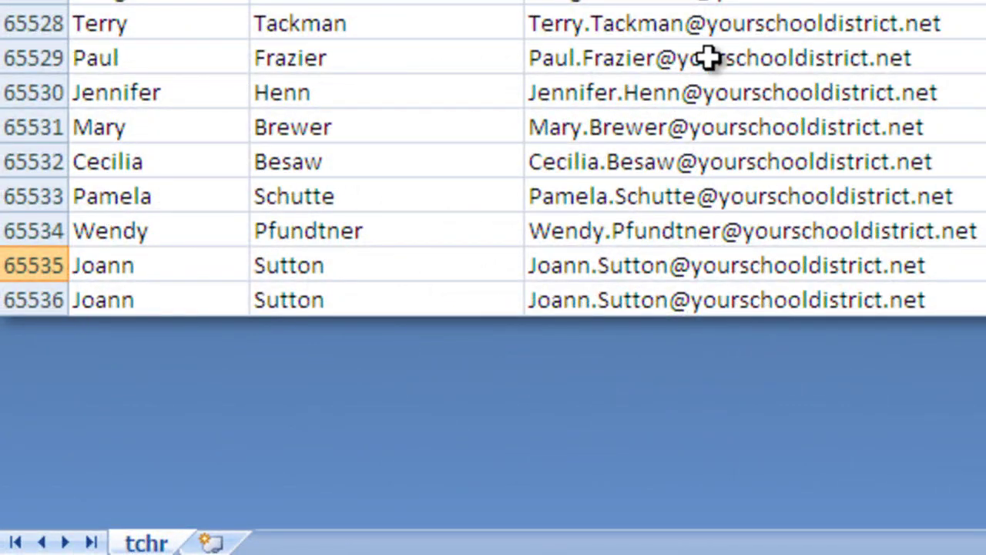
scroll(936, 82, "up", 3)
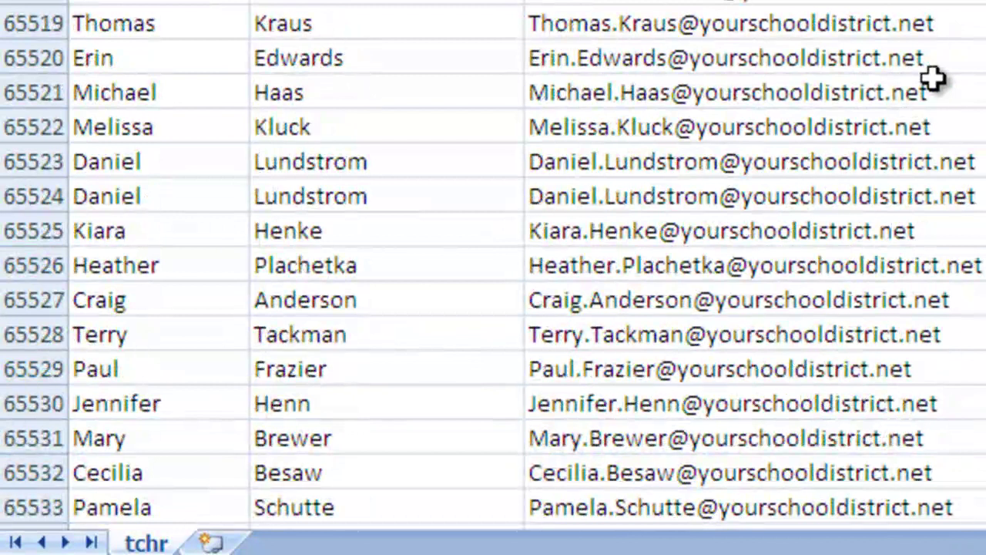
scroll(933, 84, "down", 5)
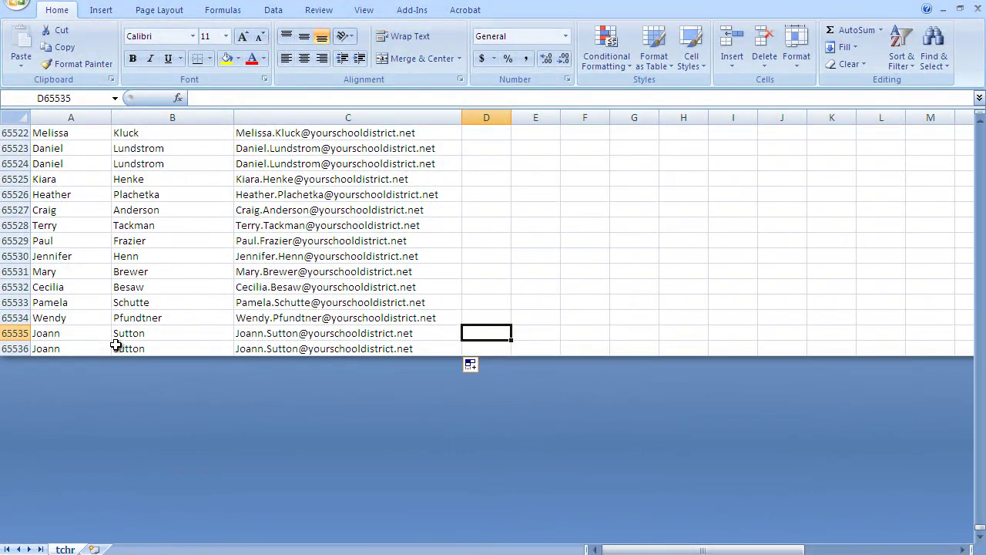
Step: Return to the top row and set the headers in A1 to C1 to firstname, lastname and email
key("ctrl+Up")
key("ctrl+space")
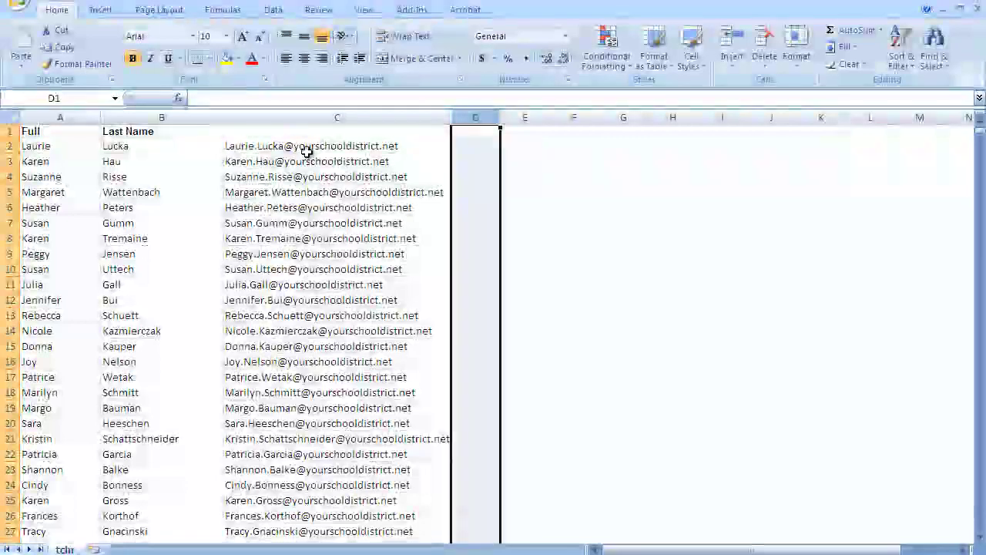
left_click(37, 130)
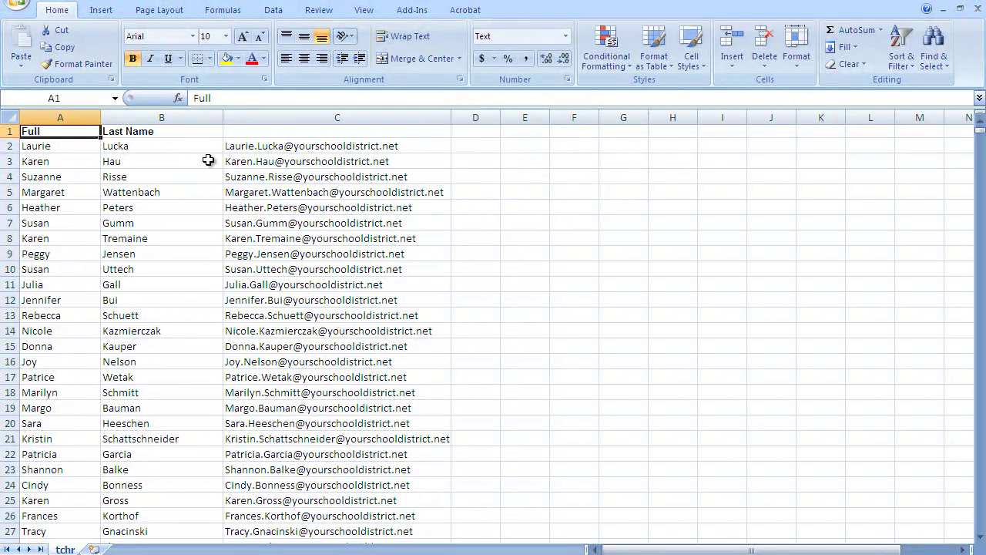
type("firstname")
key("Tab")
type("lastname")
key("Tab")
type("email")
left_click(438, 191)
Step: Copy the email column C and paste it into column D as values only
left_click(327, 176)
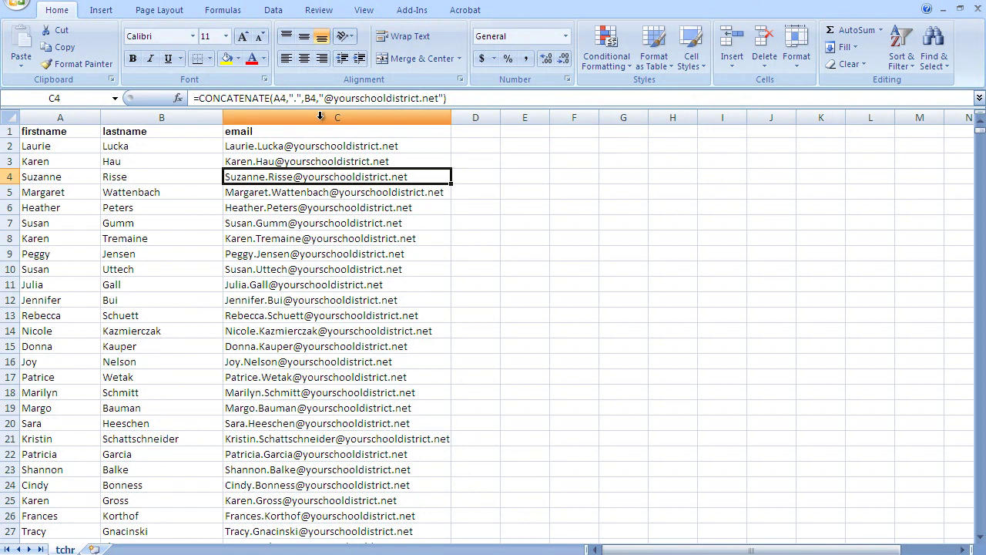
left_click(309, 117)
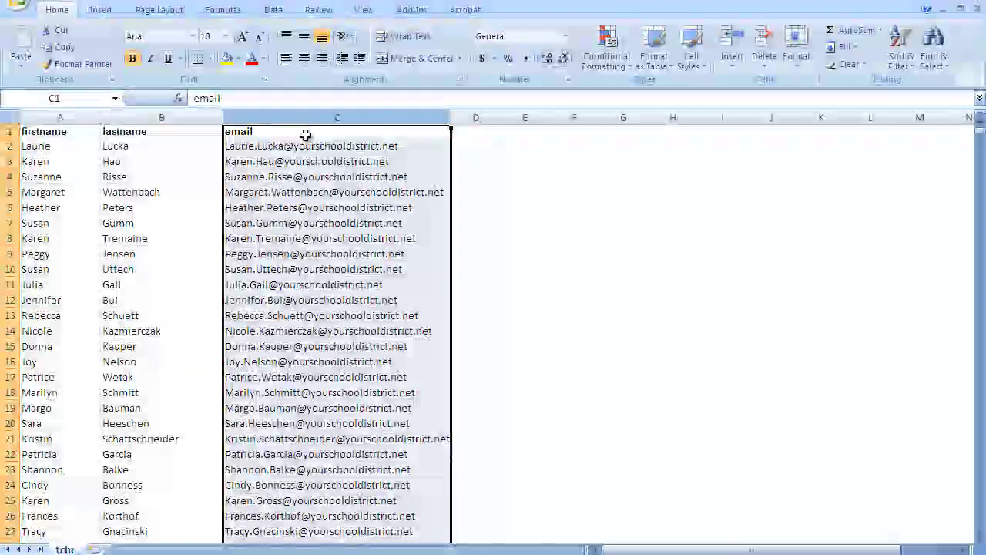
right_click(307, 118)
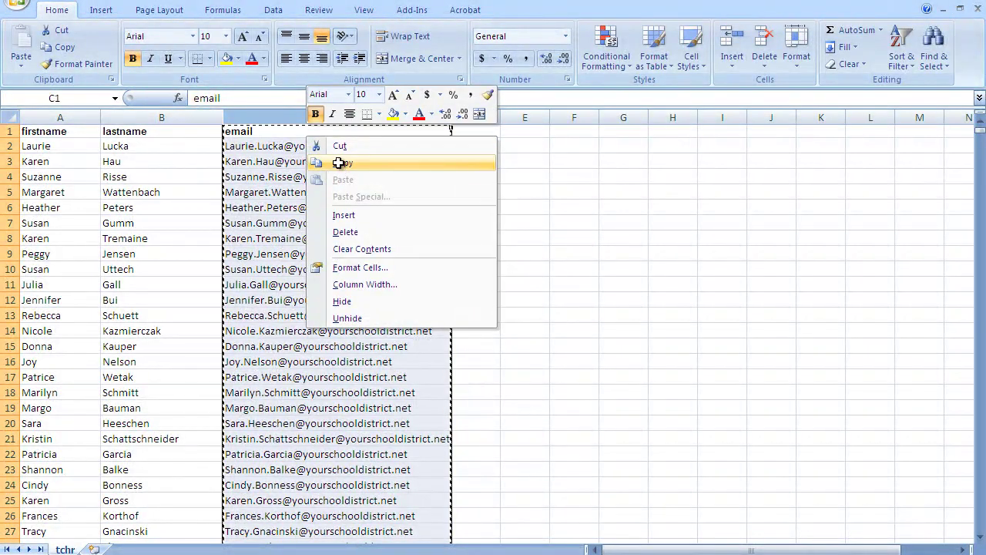
left_click(342, 164)
left_click(477, 117)
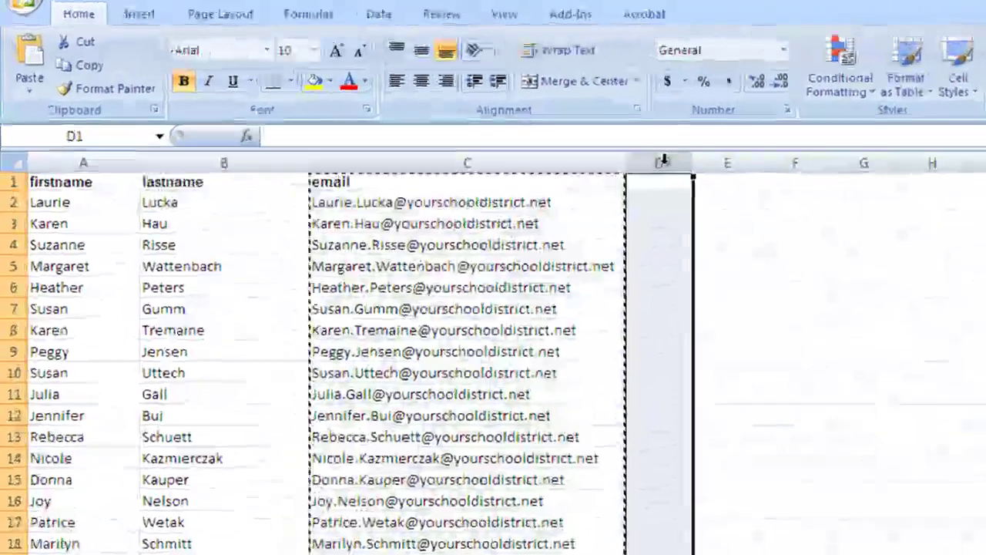
right_click(663, 161)
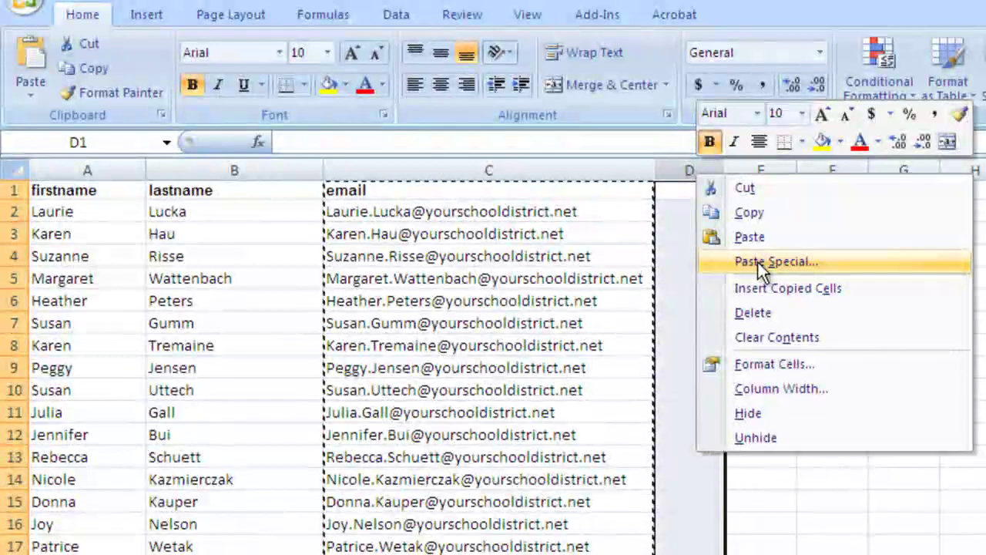
left_click(758, 261)
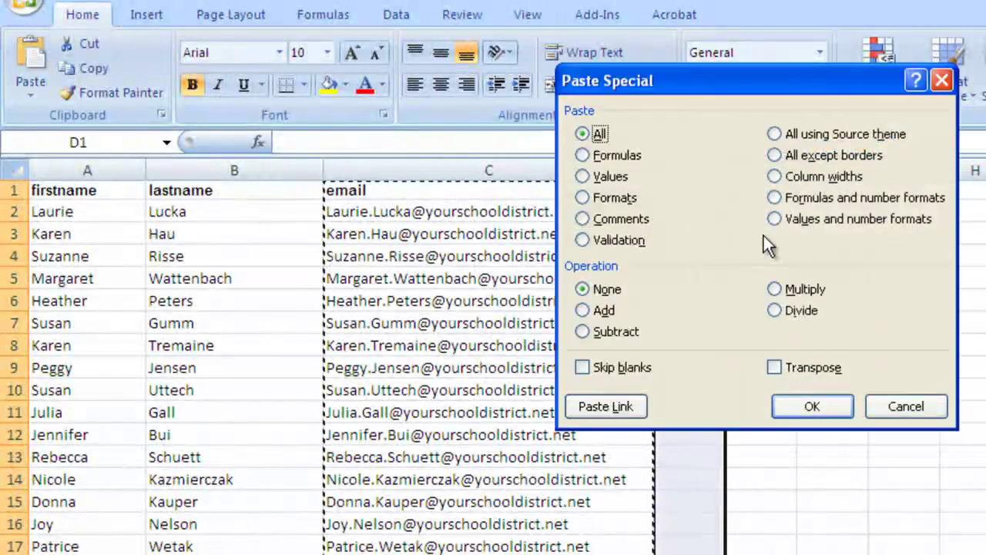
left_click(587, 179)
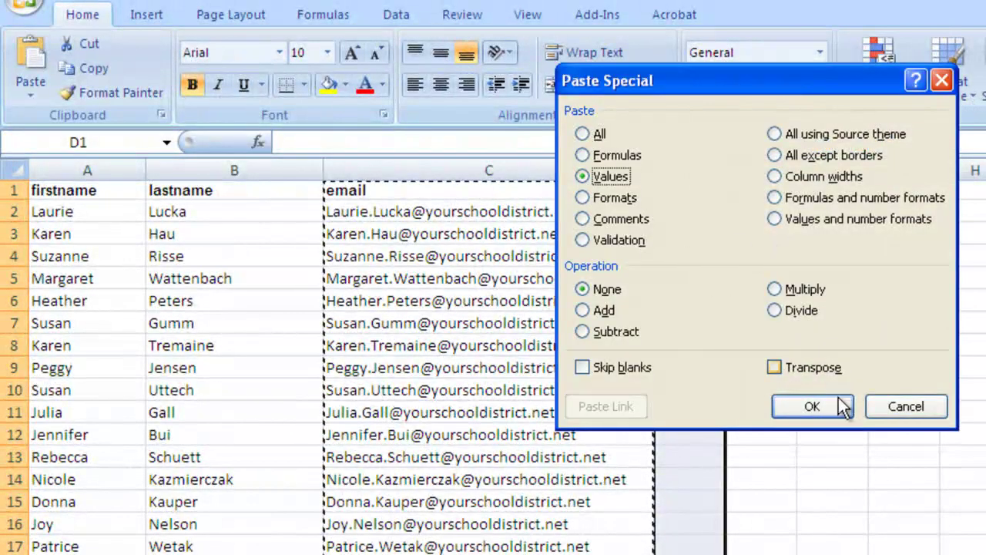
left_click(812, 406)
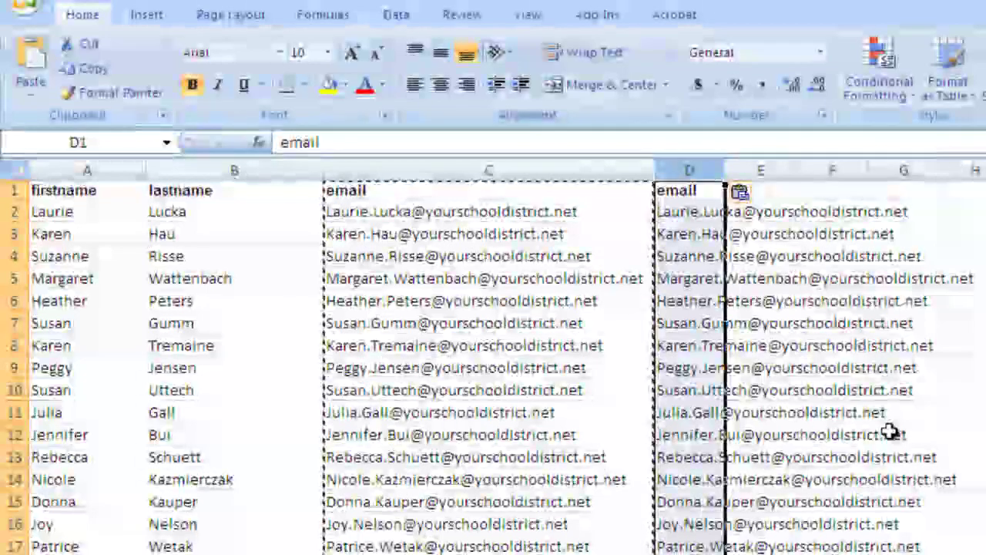
key("Escape")
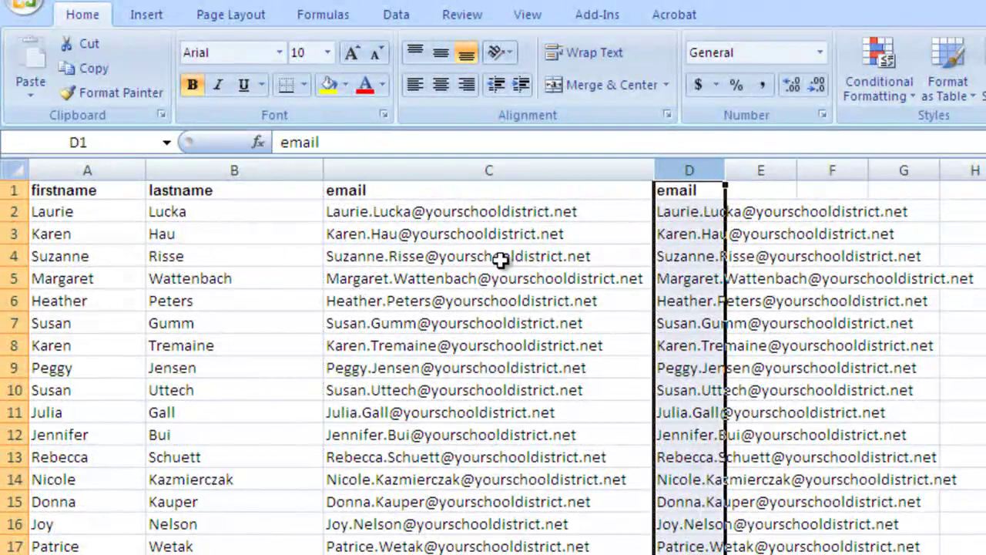
Step: Compare C2 with D2, then delete the original formula column and widen the column of pasted email values
left_click(482, 213)
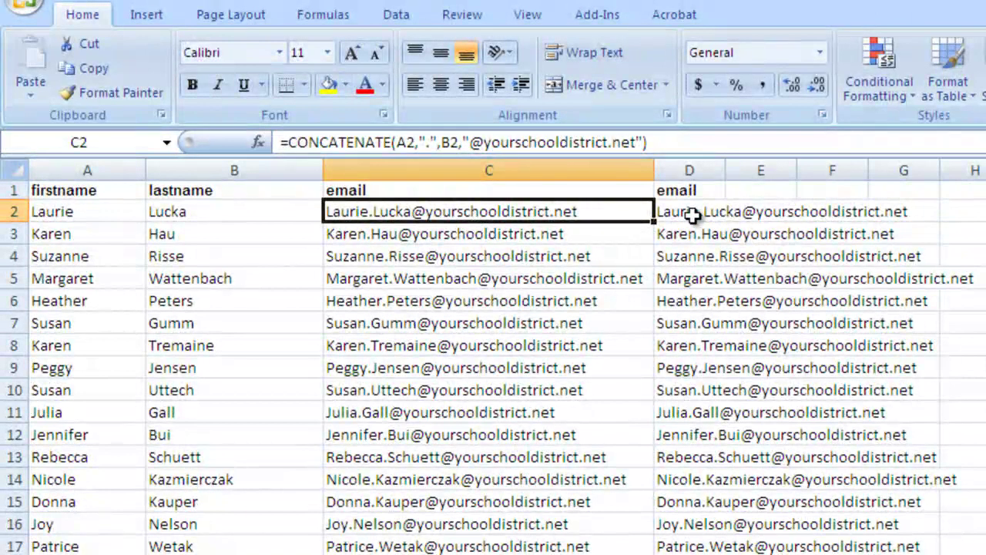
left_click(693, 216)
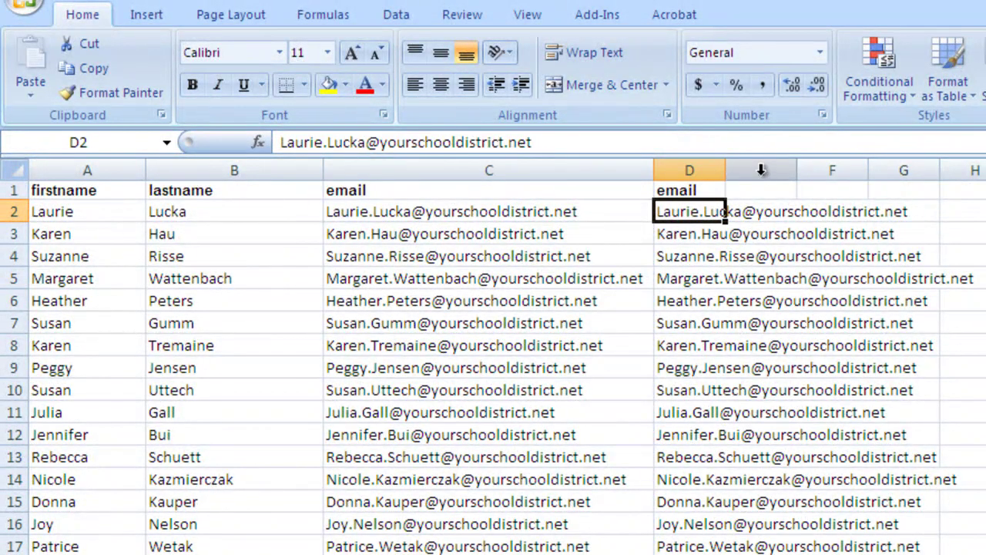
left_click_drag(725, 170, 949, 185)
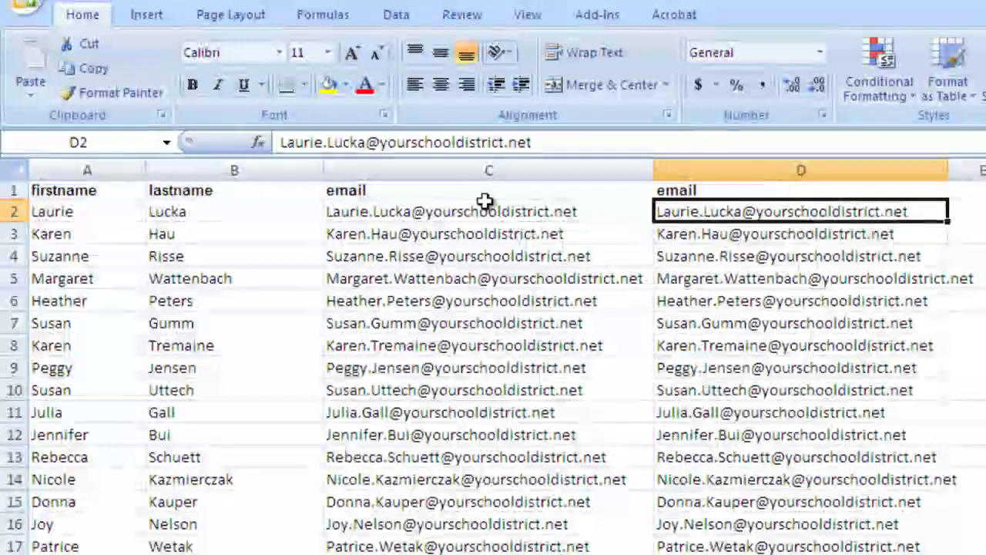
left_click(457, 168)
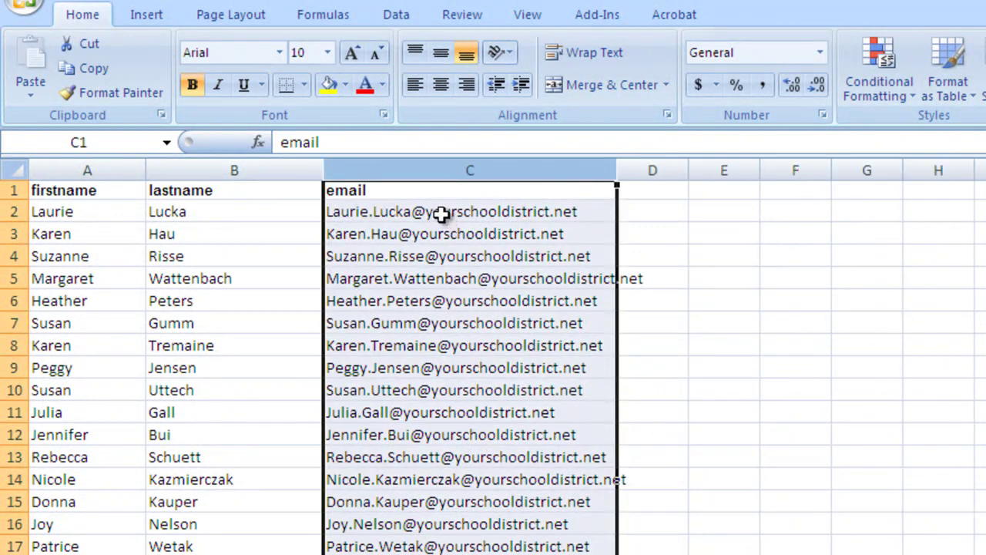
left_click(450, 217)
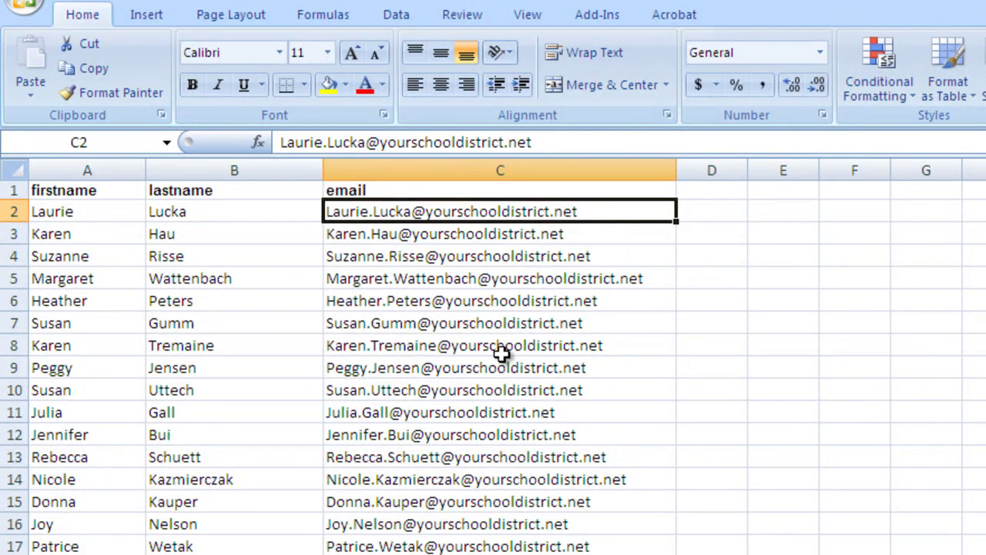
Step: Review the email addresses down the list, looking for last names that put a space in the address
scroll(501, 352, "down", 1)
scroll(501, 352, "down", 3)
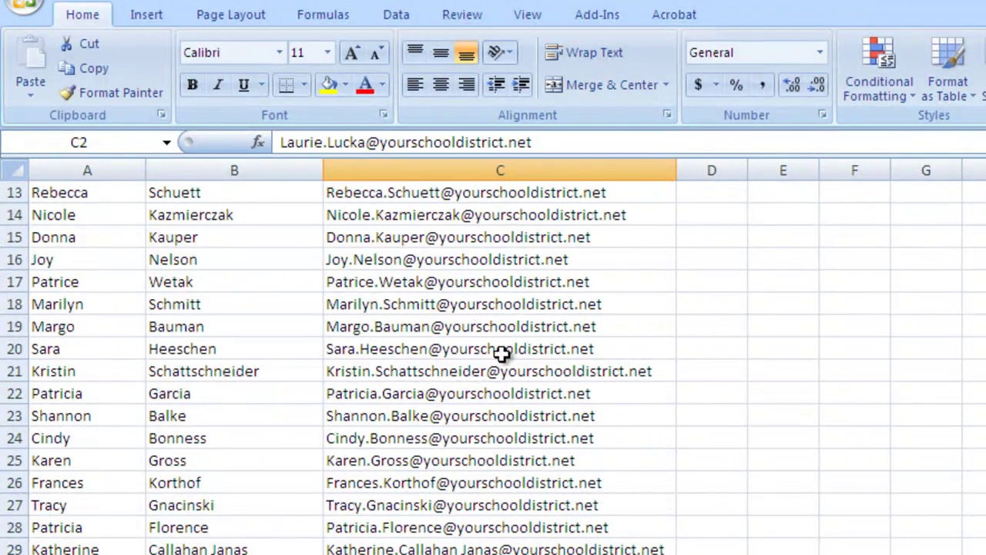
scroll(501, 355, "down", 1)
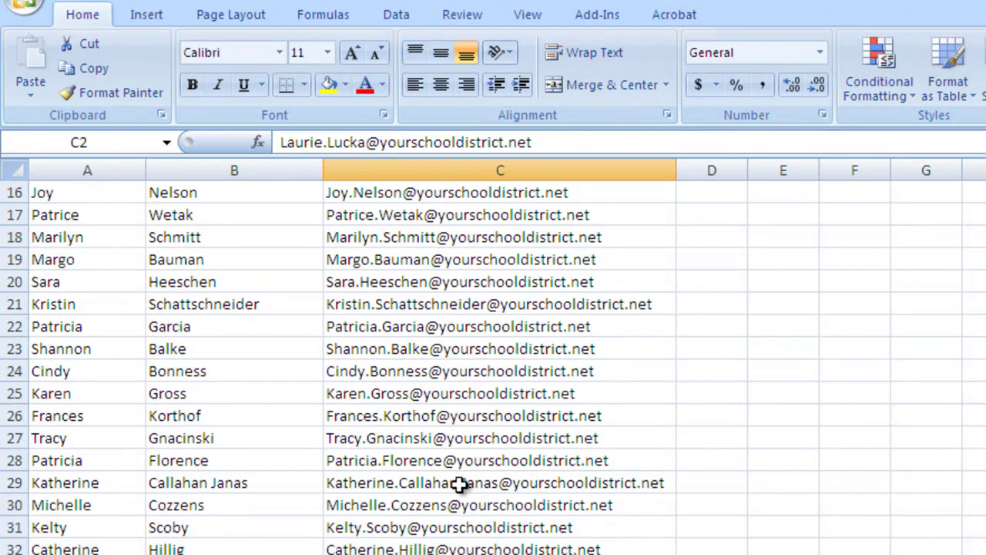
scroll(459, 483, "down", 2)
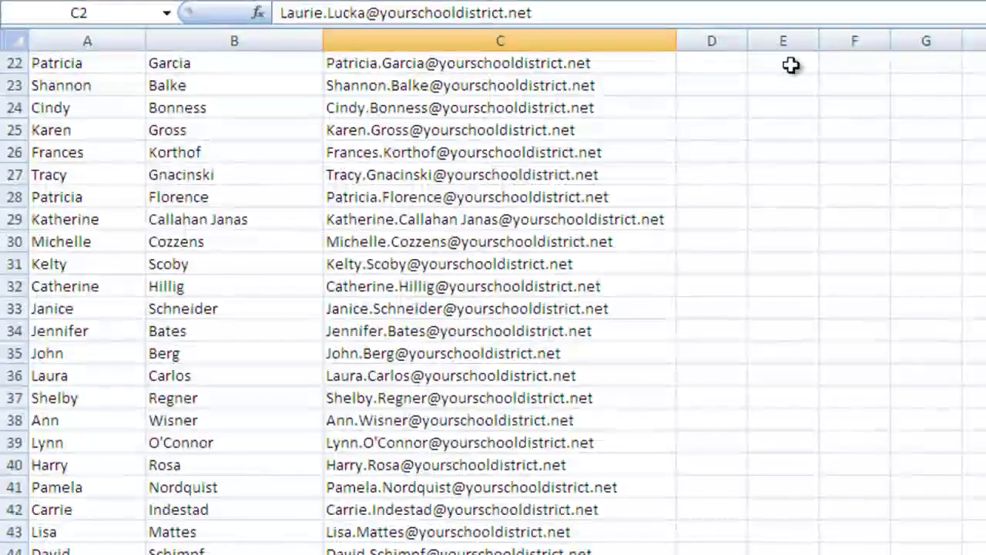
scroll(493, 293, "up", 7)
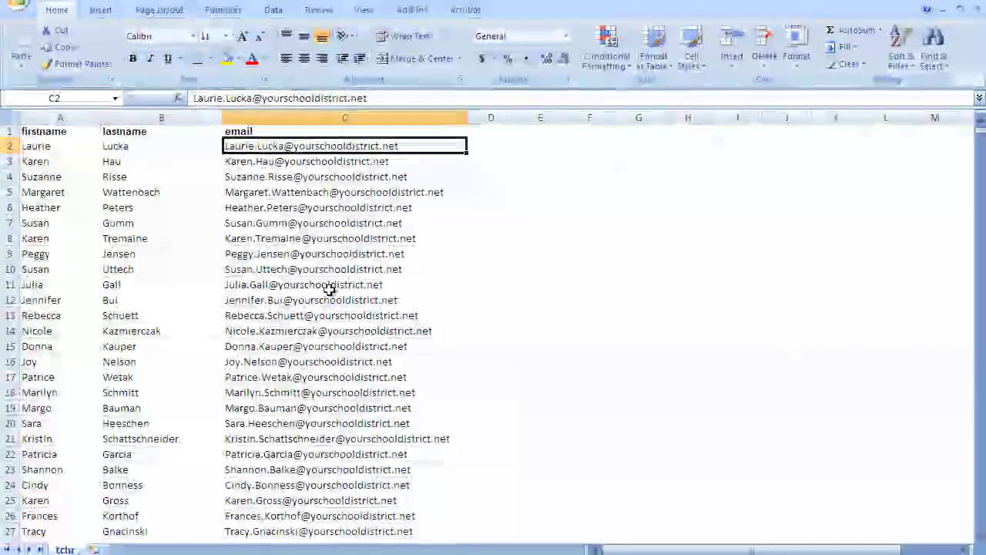
Step: Remove duplicate rows by comparing the email column only, and check where the list ends
left_click(307, 133)
left_click(273, 11)
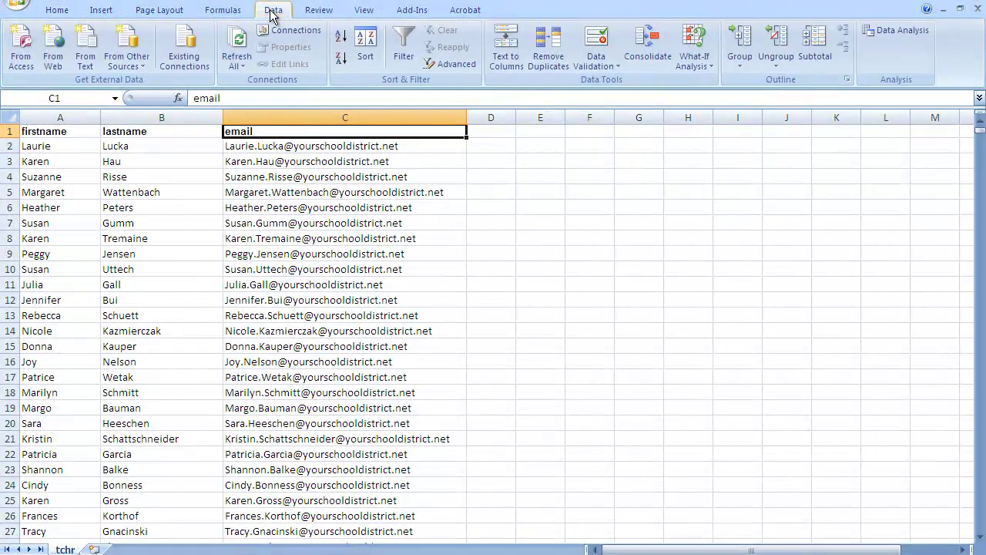
left_click(552, 53)
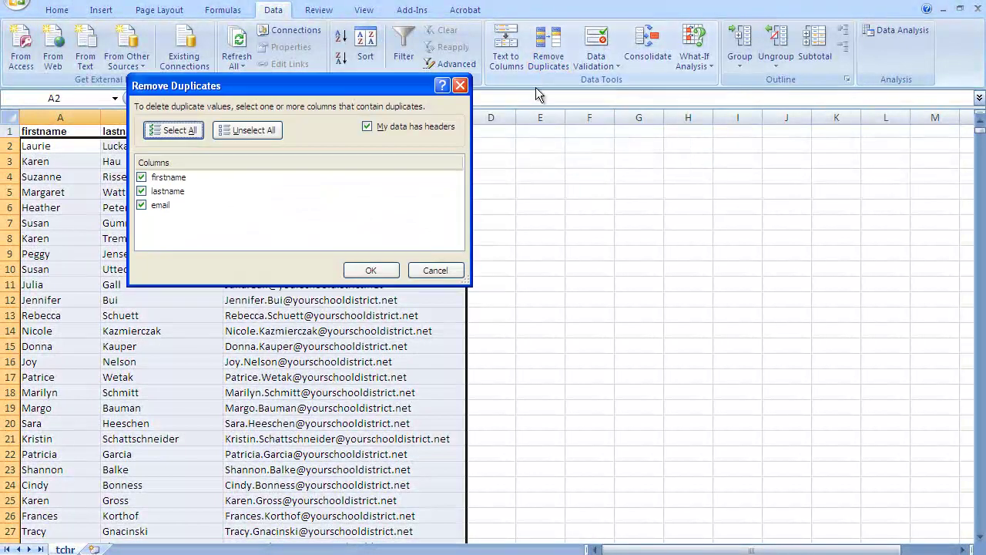
left_click(142, 178)
left_click(142, 191)
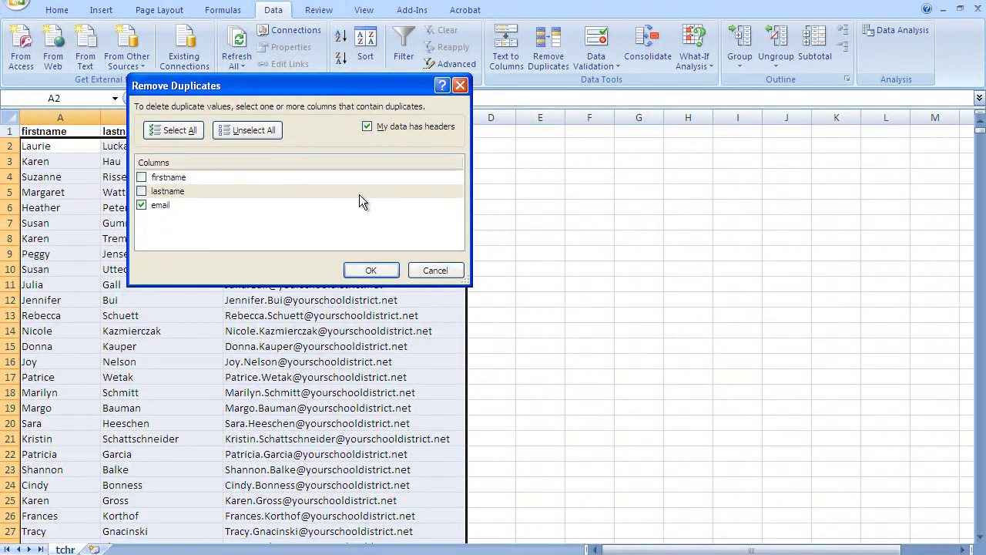
left_click_drag(357, 93, 461, 168)
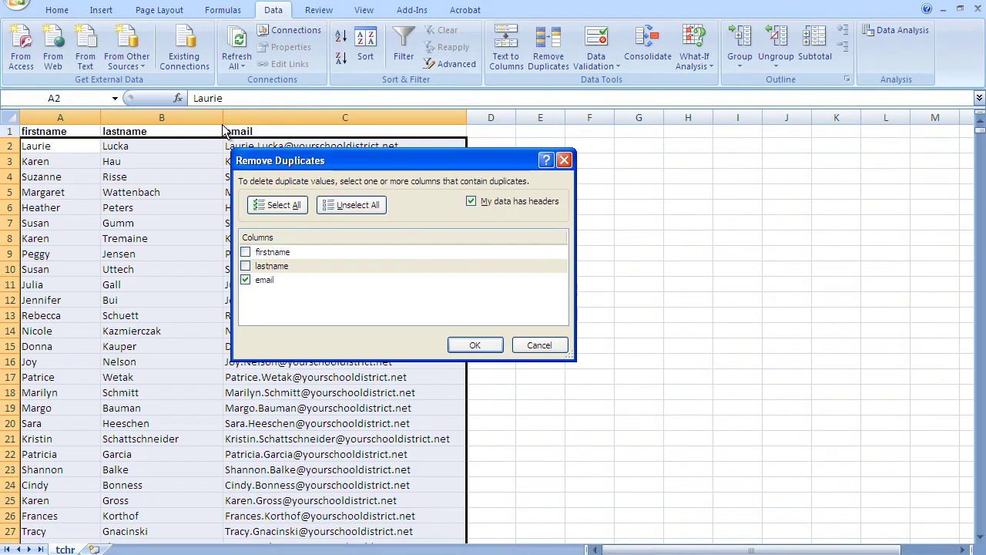
left_click(475, 344)
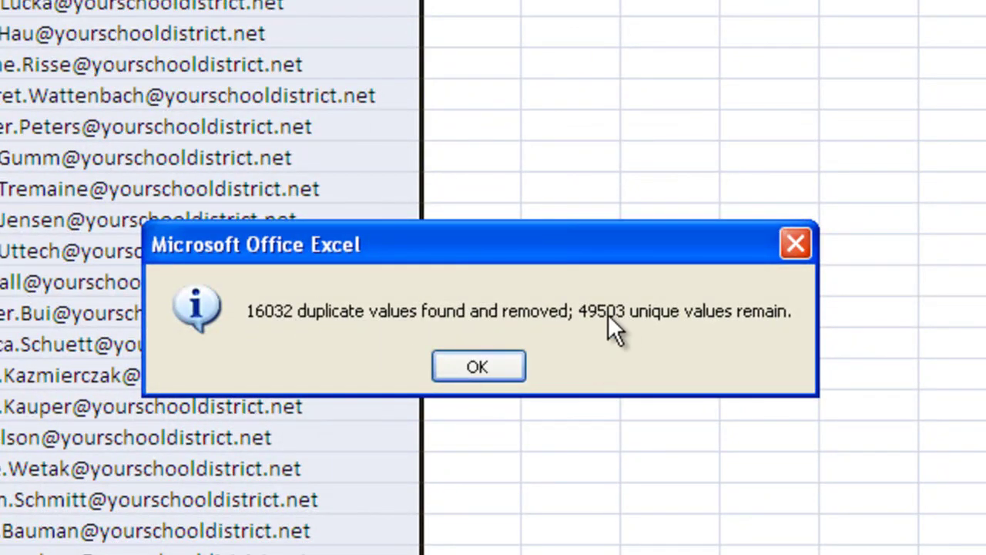
left_click(491, 368)
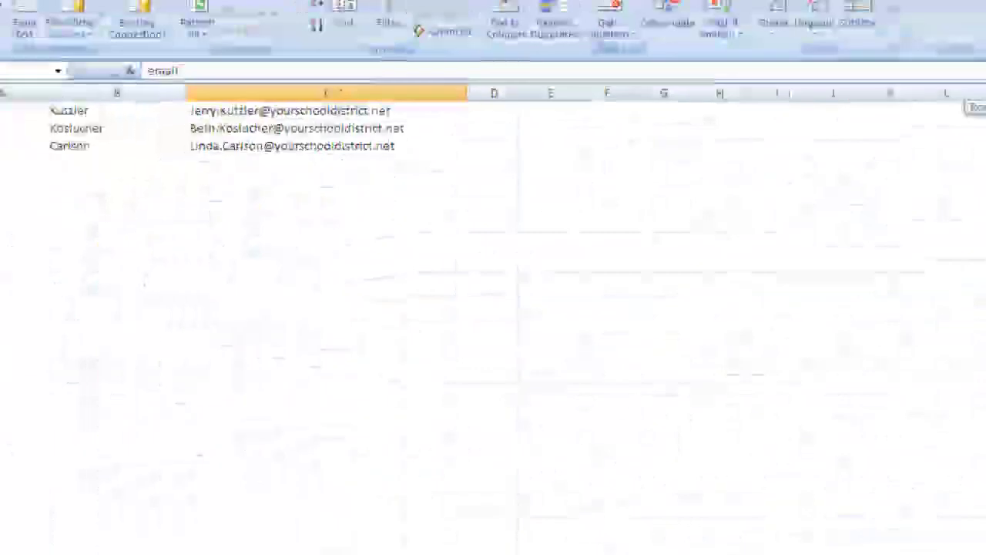
left_click_drag(980, 138, 978, 436)
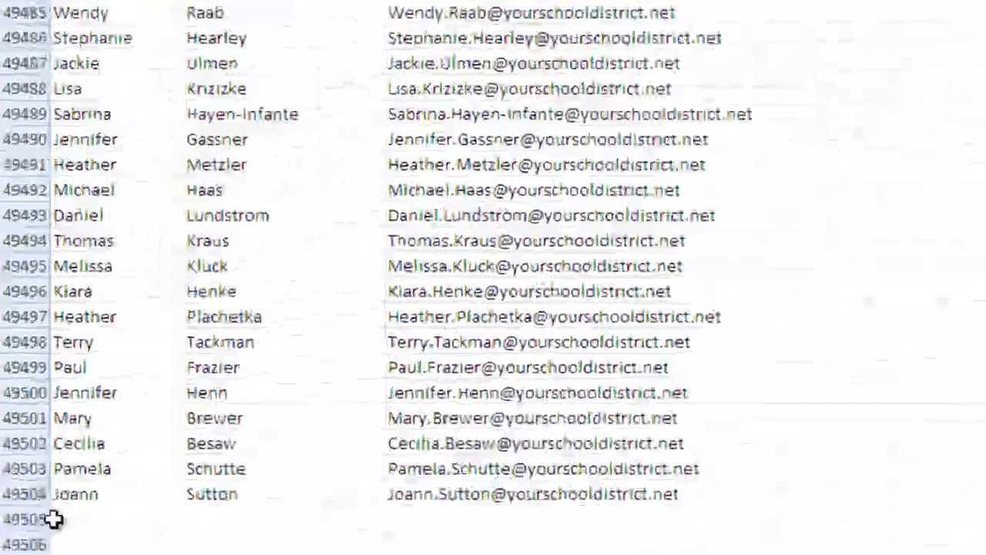
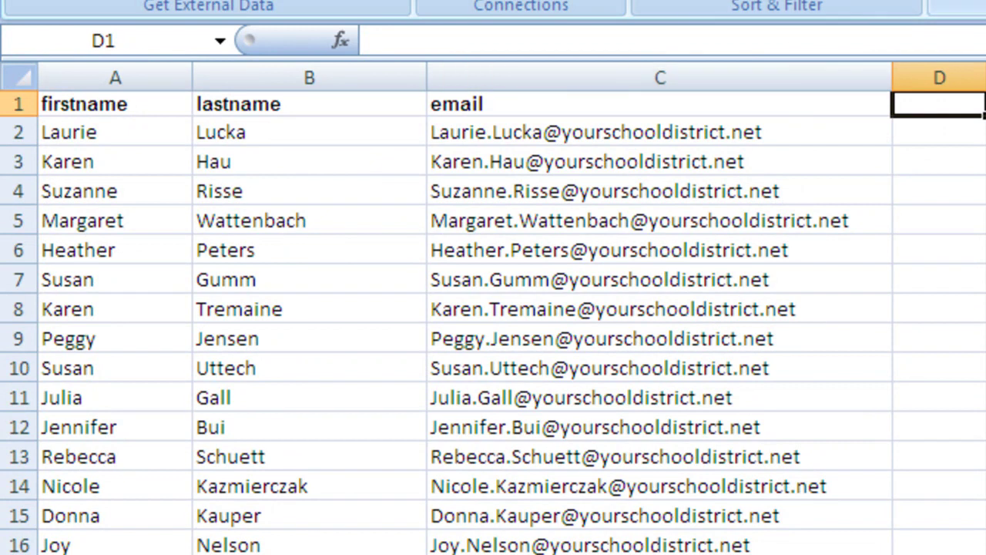
Step: Copy the email column C and paste it into the empty column D
left_click(593, 78)
right_click(527, 162)
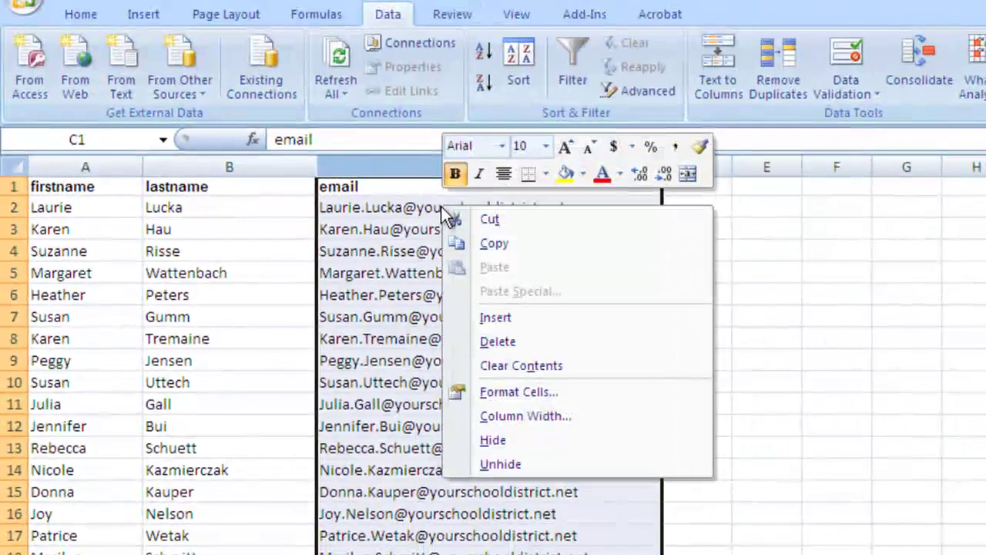
left_click(575, 212)
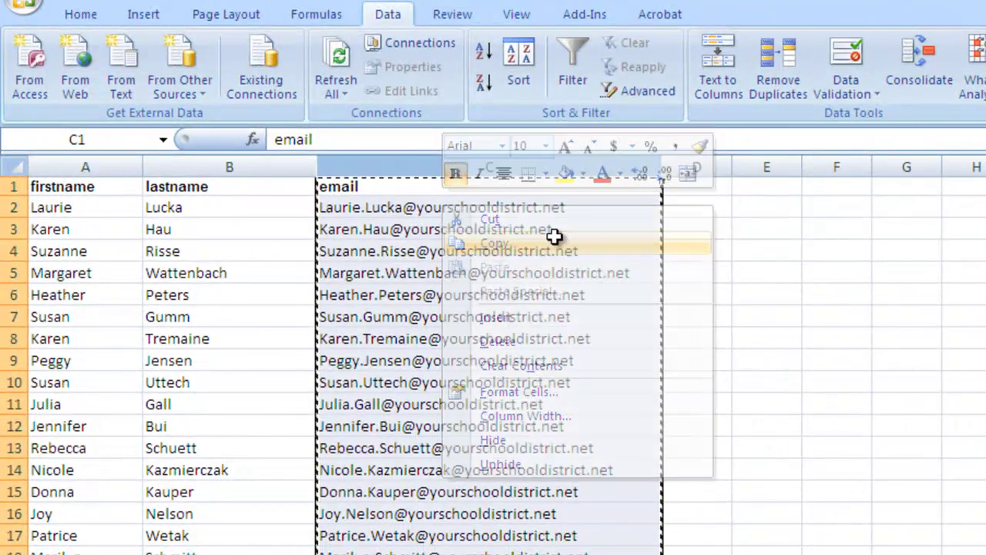
left_click(701, 171)
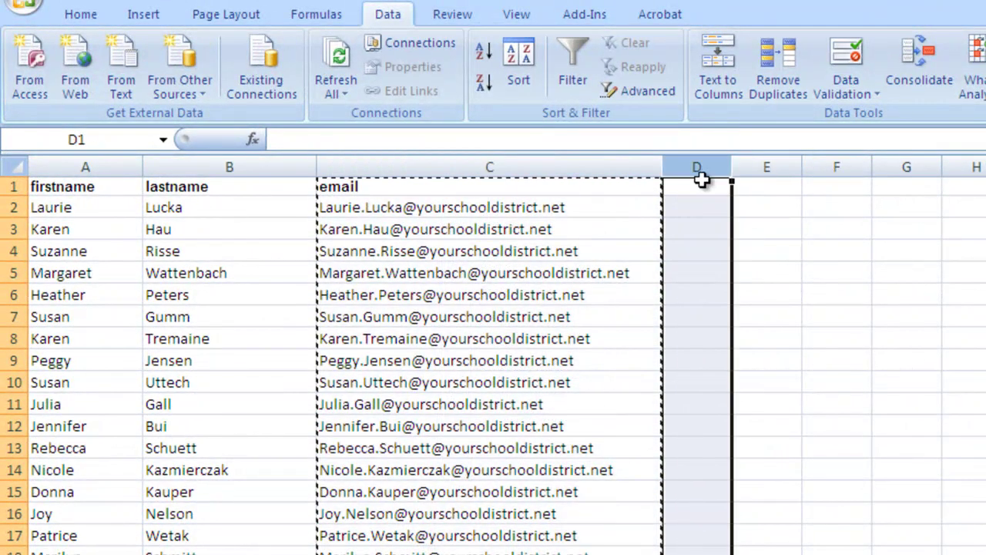
right_click(703, 173)
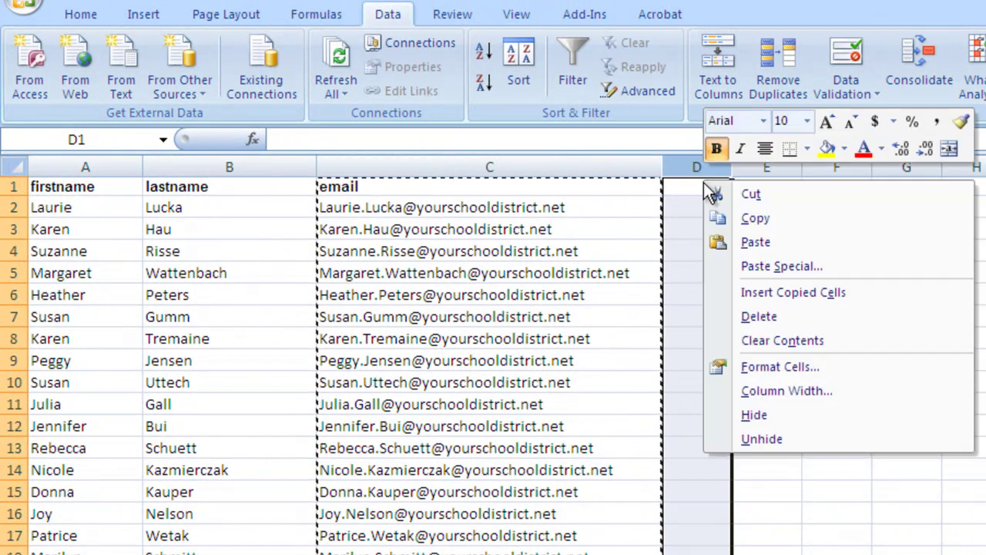
left_click(748, 244)
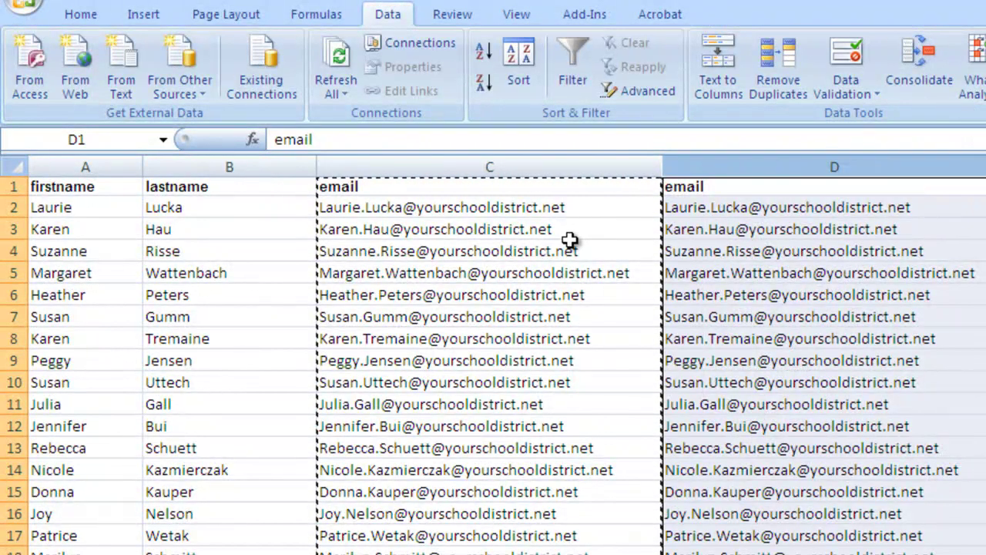
key("Escape")
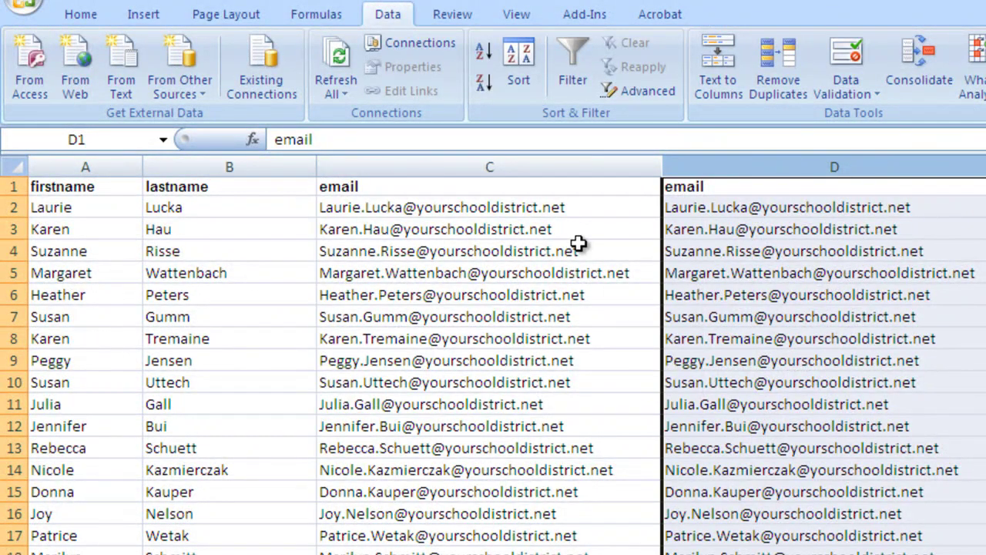
Step: Split column D at the @ character with Text to Columns, formatting the first resulting column as text
left_click(716, 56)
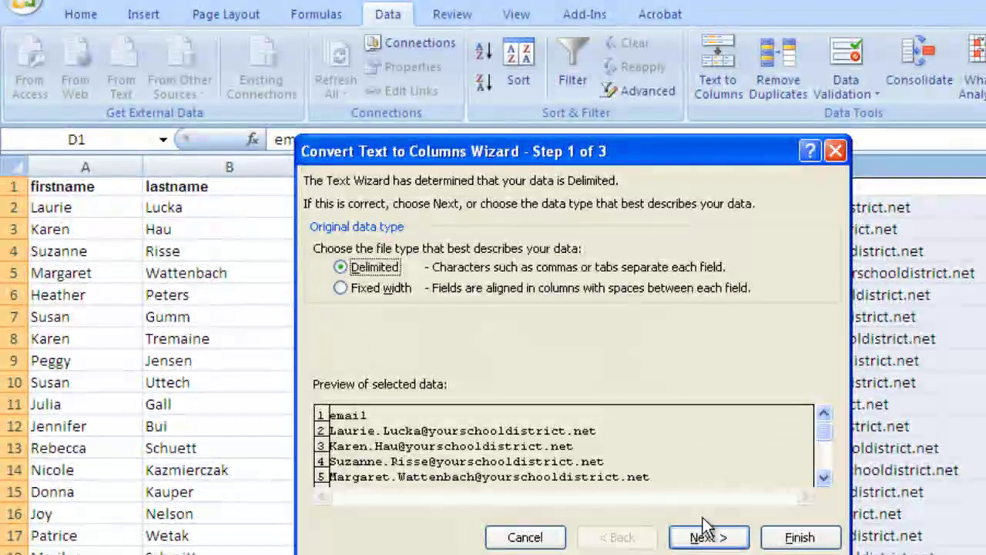
left_click(707, 537)
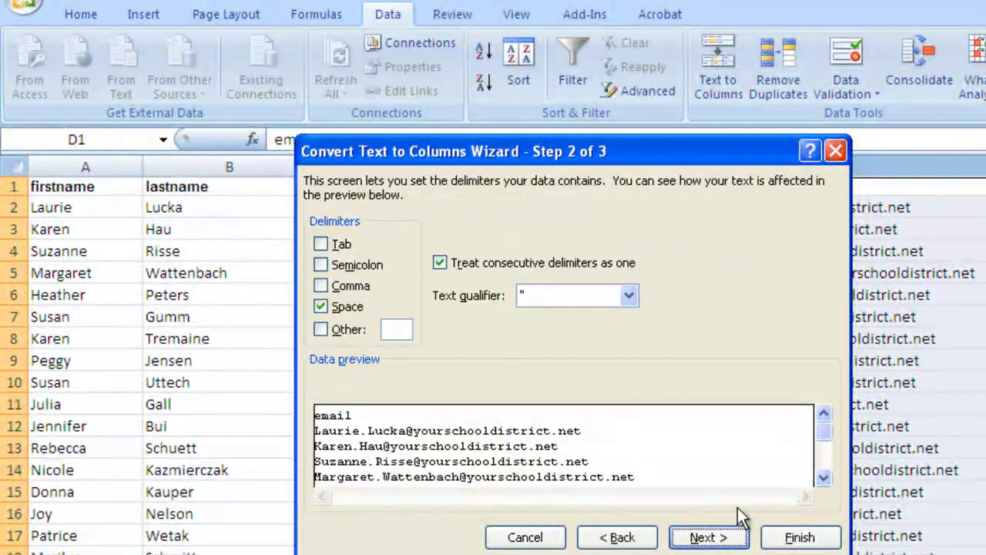
left_click(321, 329)
left_click(321, 306)
left_click(399, 330)
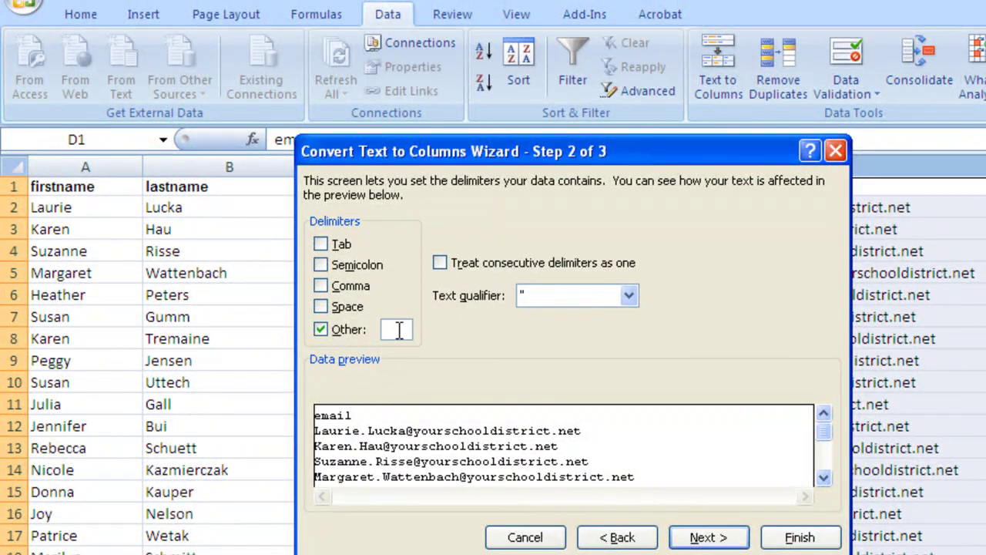
type("@")
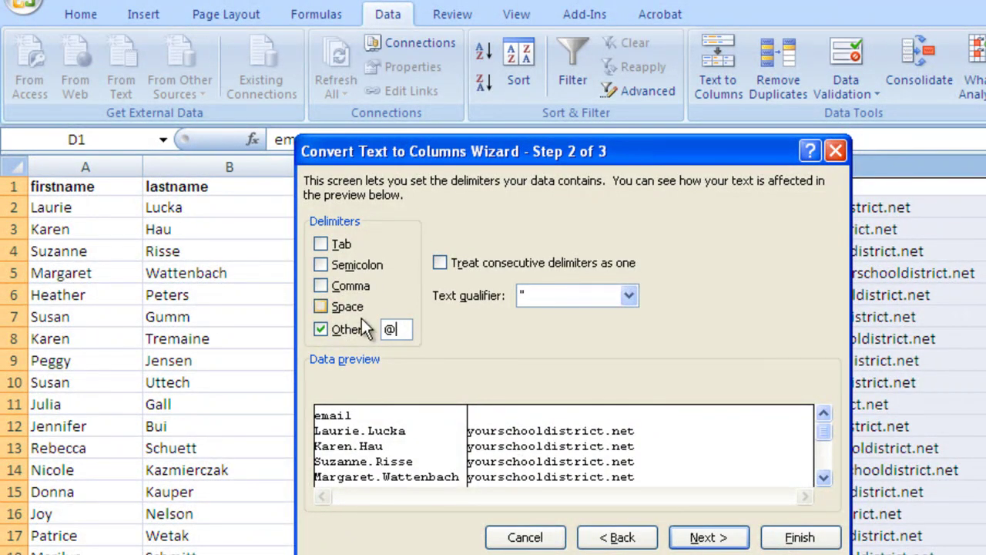
left_click(707, 538)
left_click(321, 247)
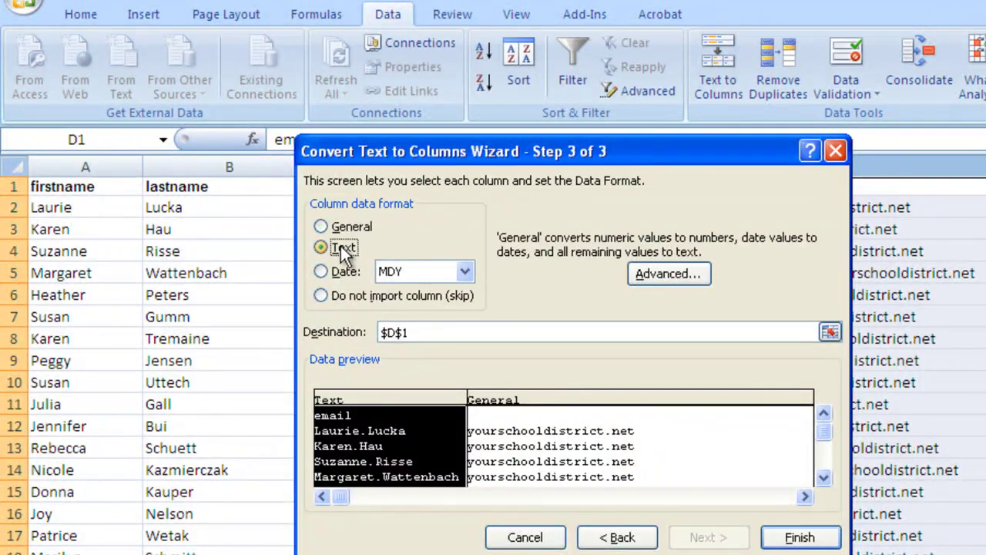
left_click(793, 536)
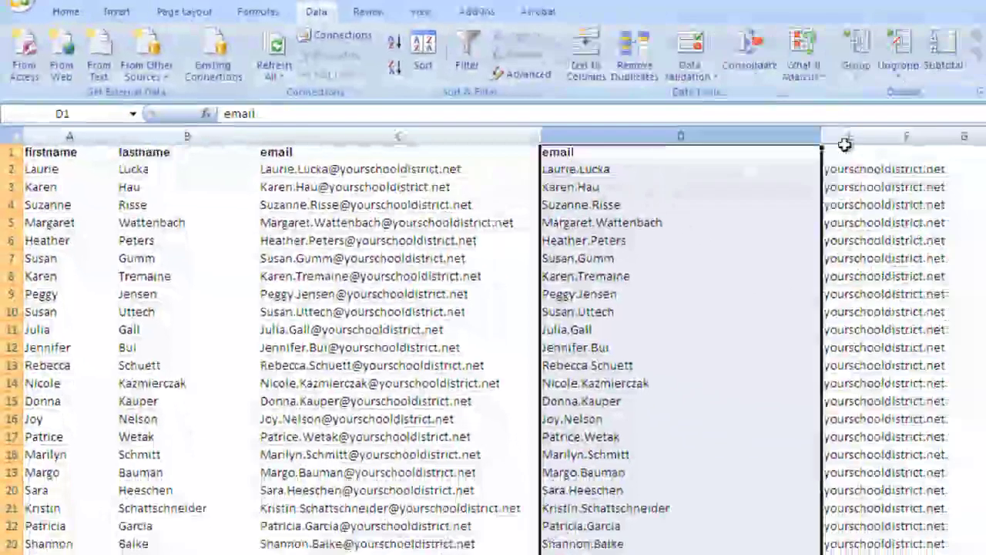
Step: Delete columns E through H, which hold the split-off domain names
left_click(728, 115)
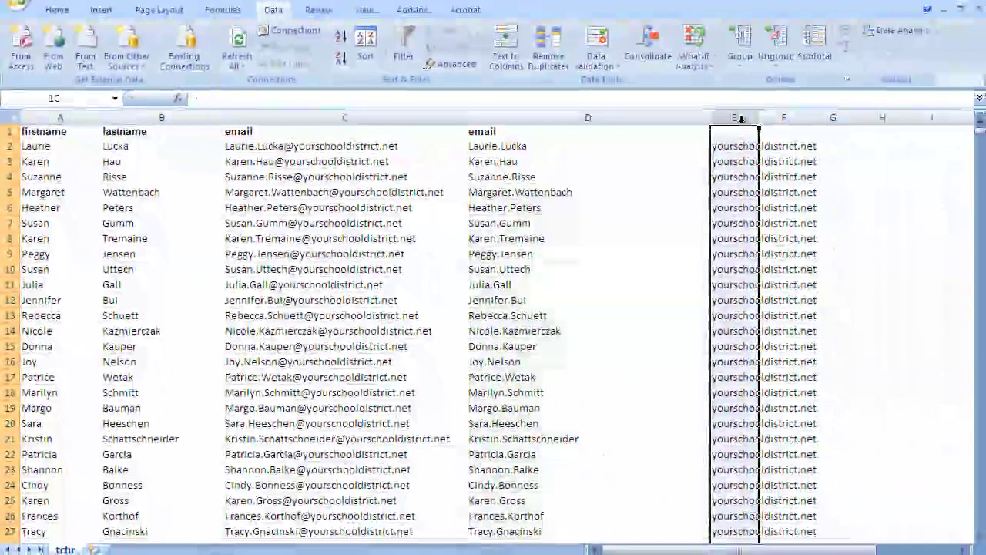
left_click_drag(728, 115, 882, 117)
left_click(57, 10)
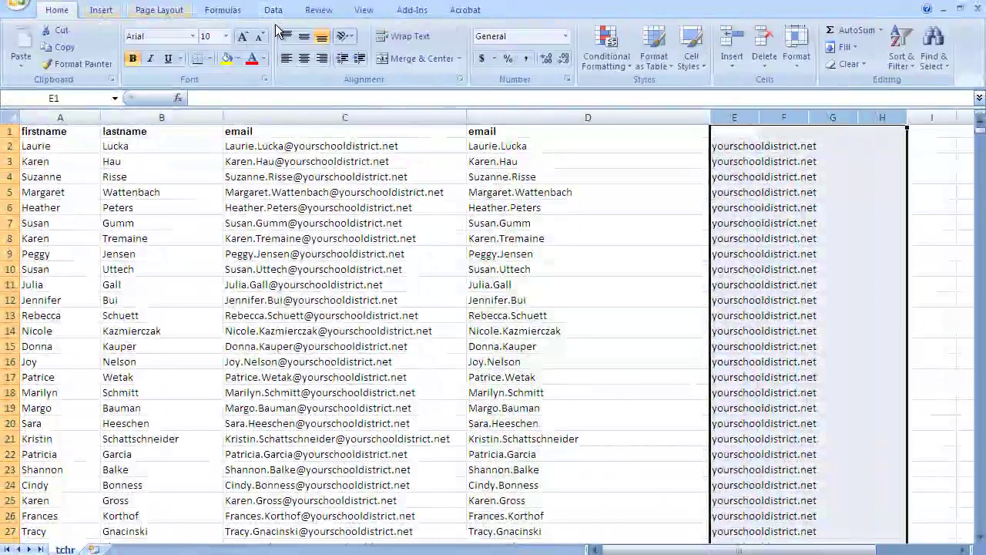
left_click(764, 39)
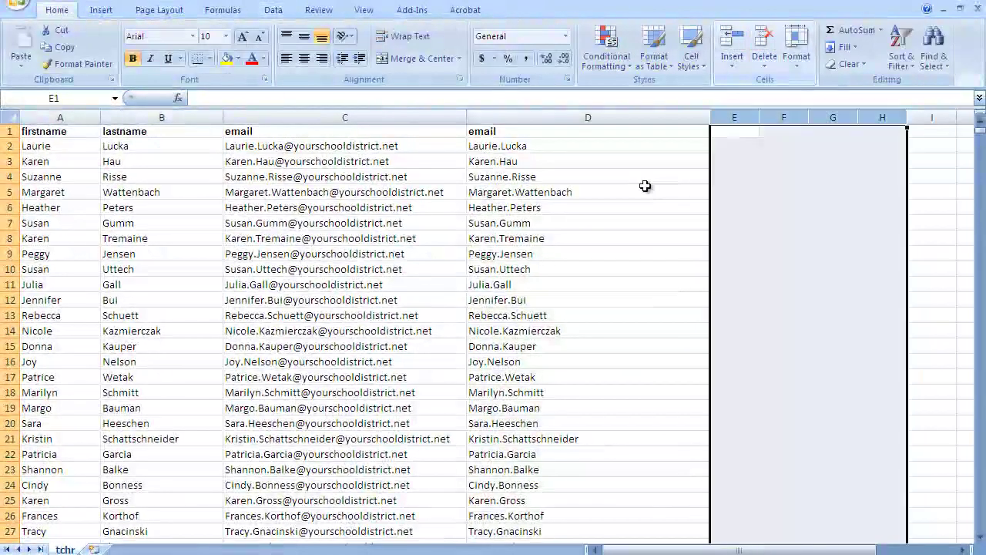
Step: Review the values in column D down the list, looking for names that contain spaces or special characters
left_click(514, 151)
scroll(533, 234, "down", 6)
scroll(534, 234, "down", 3)
scroll(530, 238, "up", 9)
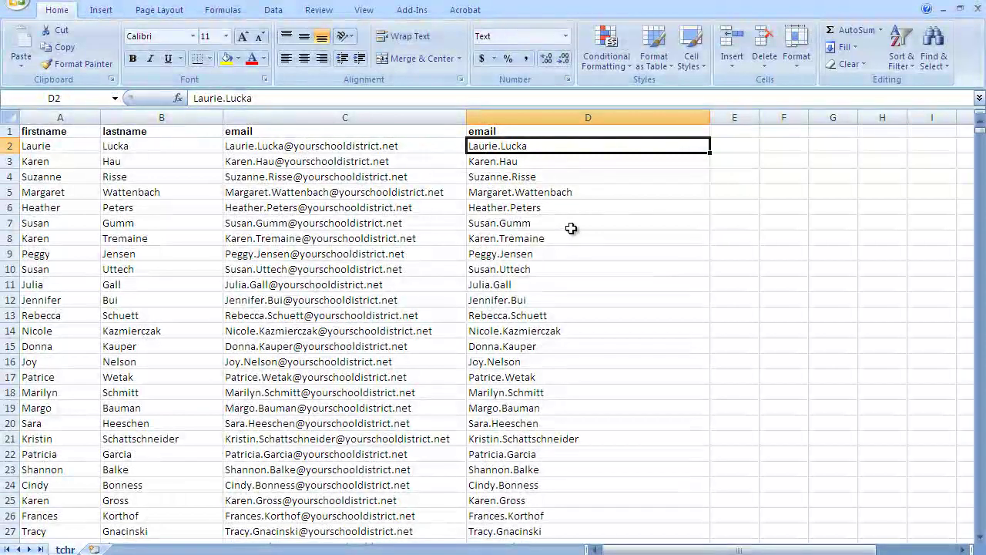
scroll(571, 228, "down", 3)
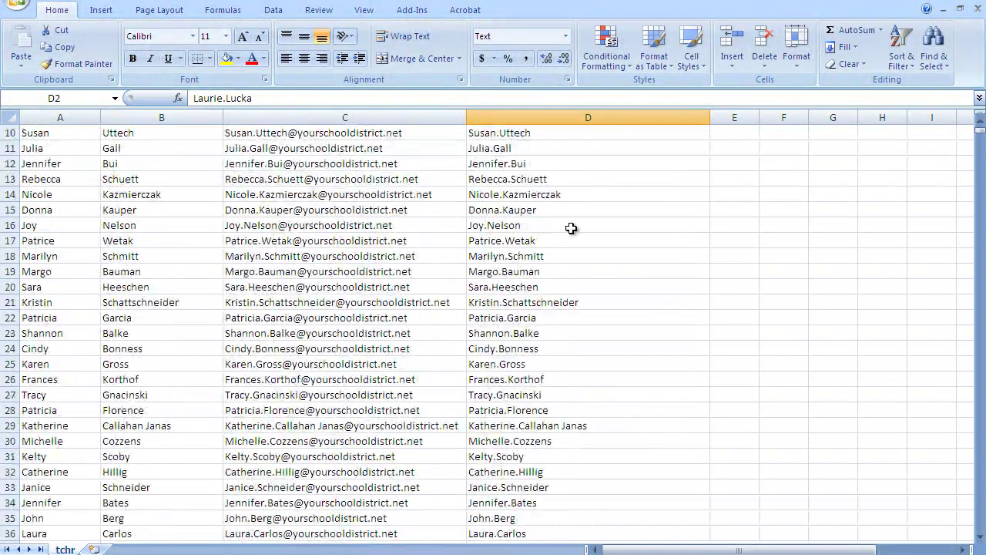
scroll(571, 228, "down", 1)
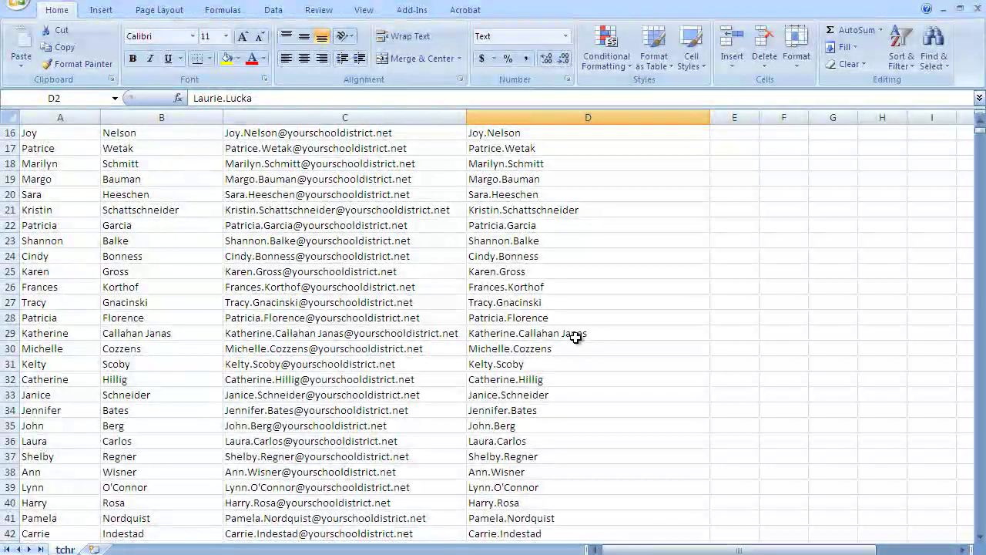
scroll(577, 360, "down", 2)
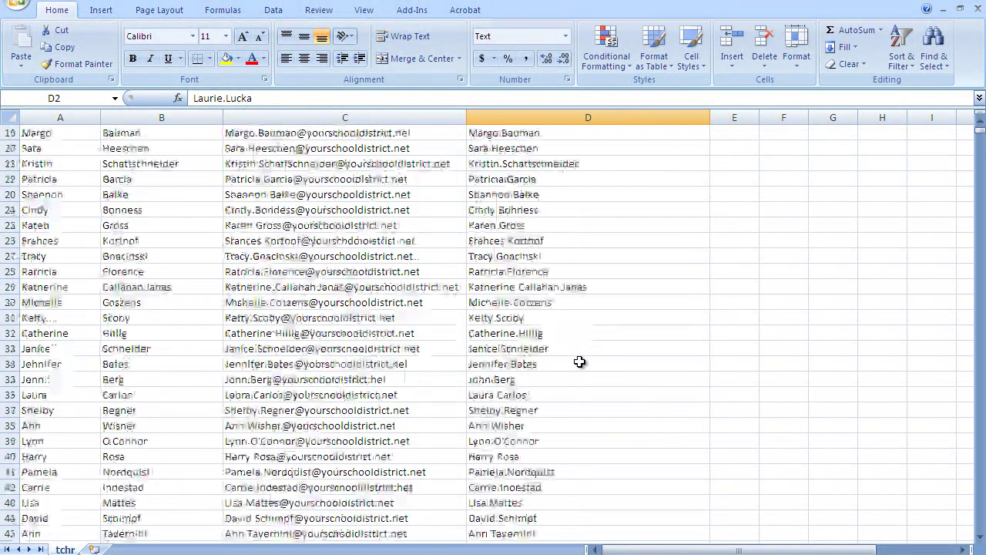
scroll(645, 393, "down", 11)
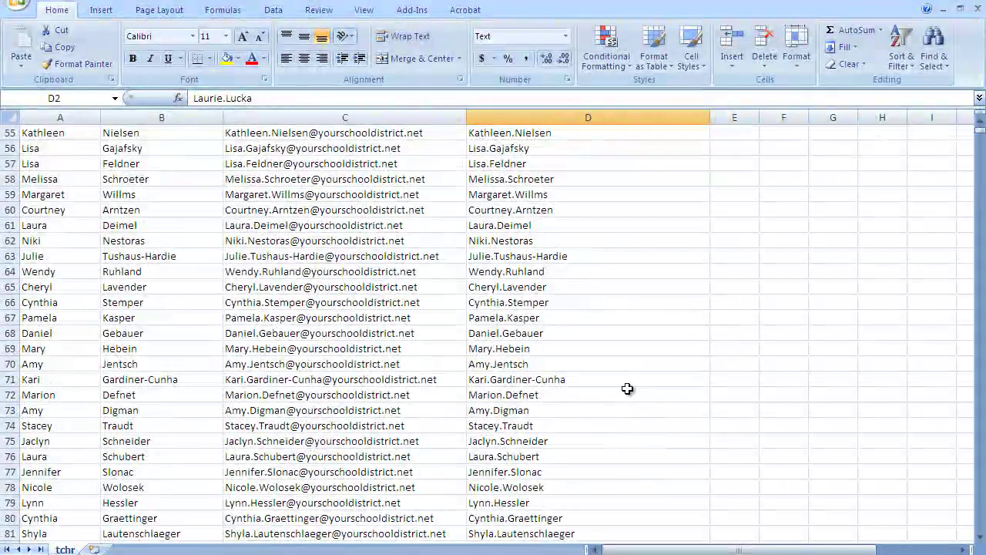
scroll(593, 387, "up", 18)
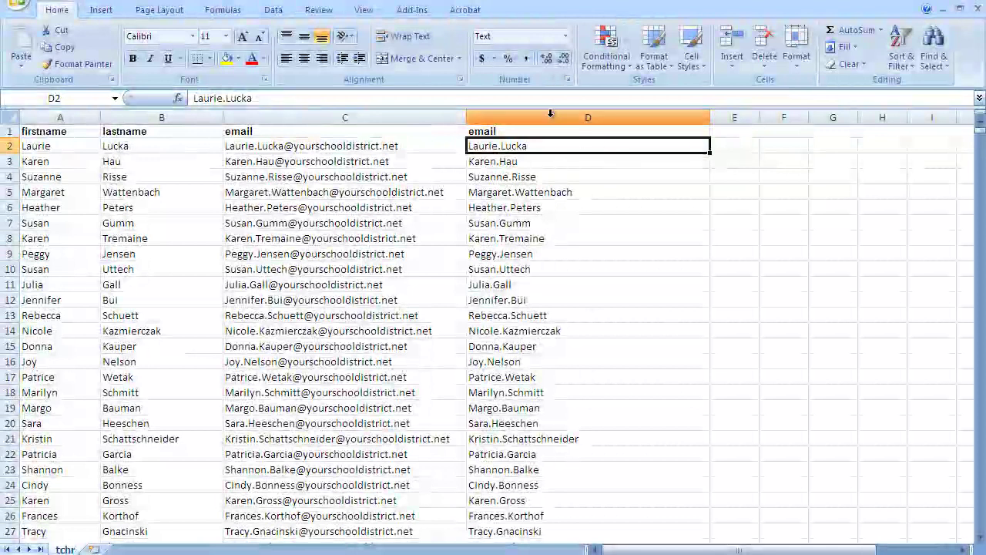
Step: Delete column D with the split email names
left_click(578, 117)
left_click(765, 44)
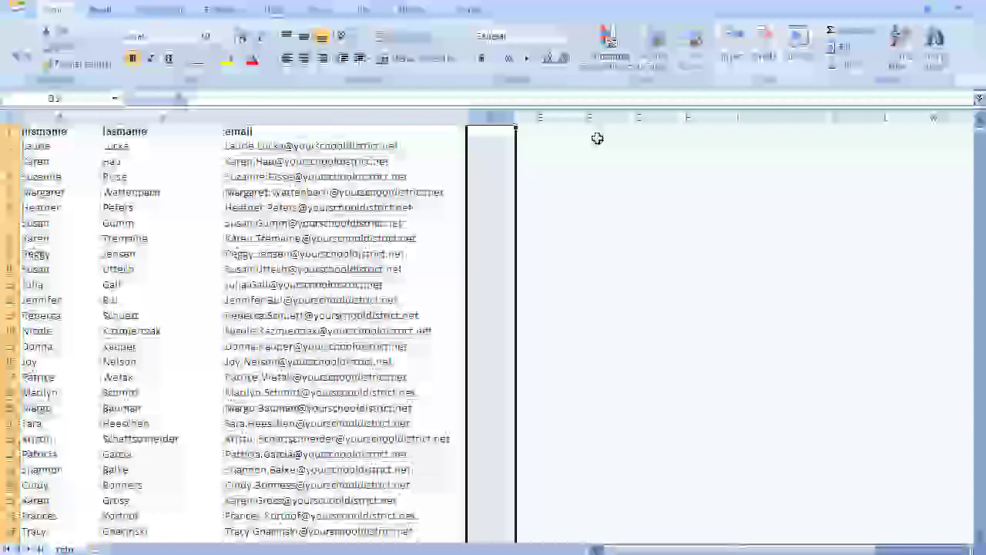
left_click(281, 194)
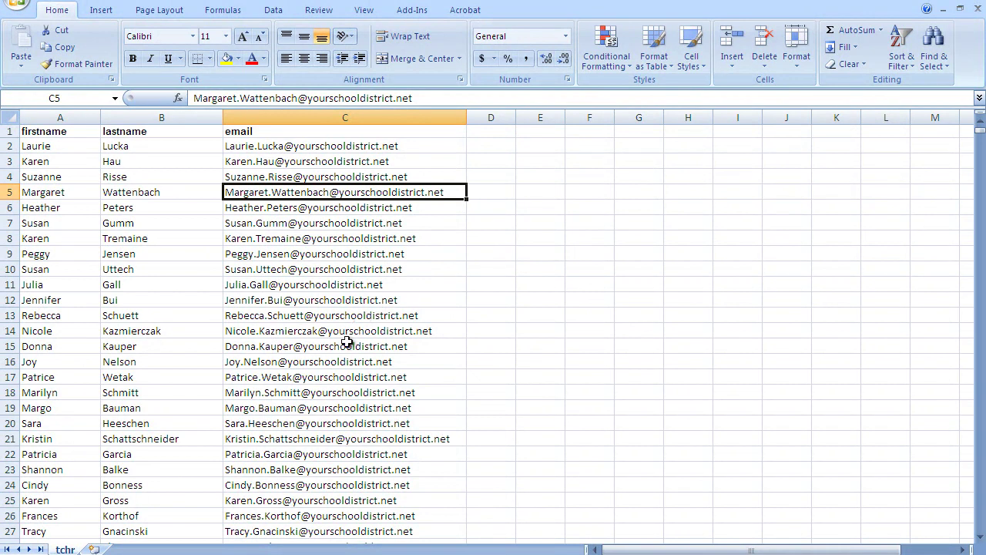
Step: Replace every space in the email column C with a hyphen and close the replace dialog
scroll(348, 342, "down", 1)
scroll(348, 342, "up", 1)
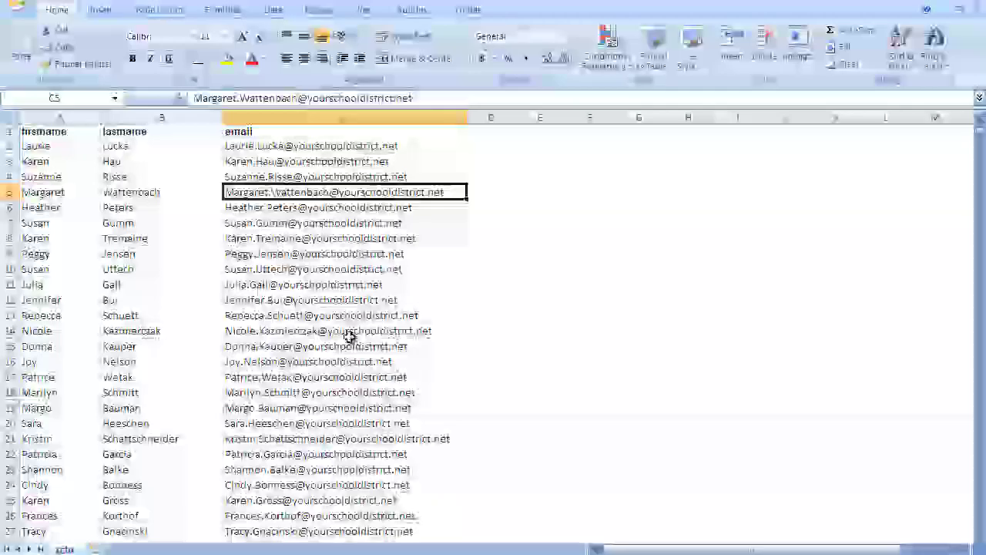
scroll(354, 340, "down", 5)
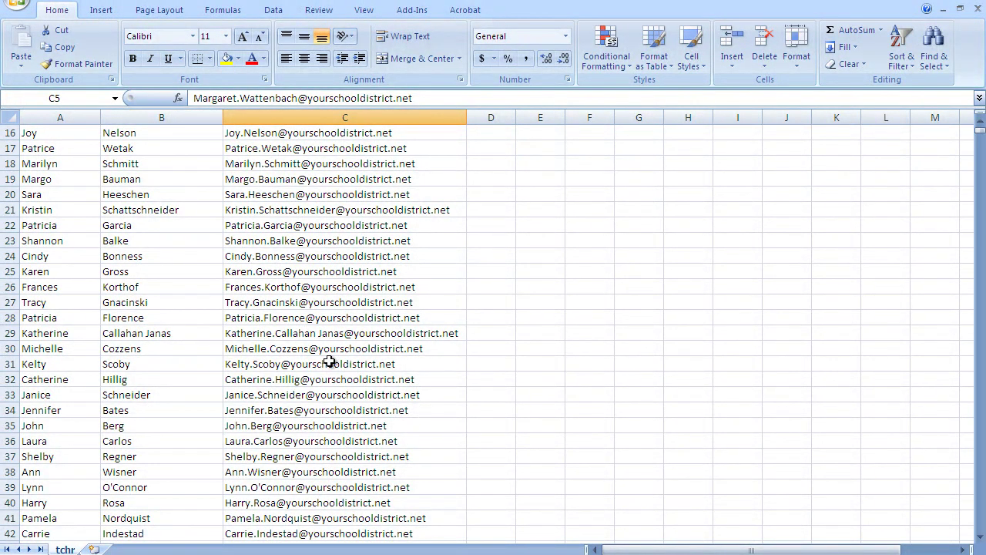
scroll(329, 362, "up", 5)
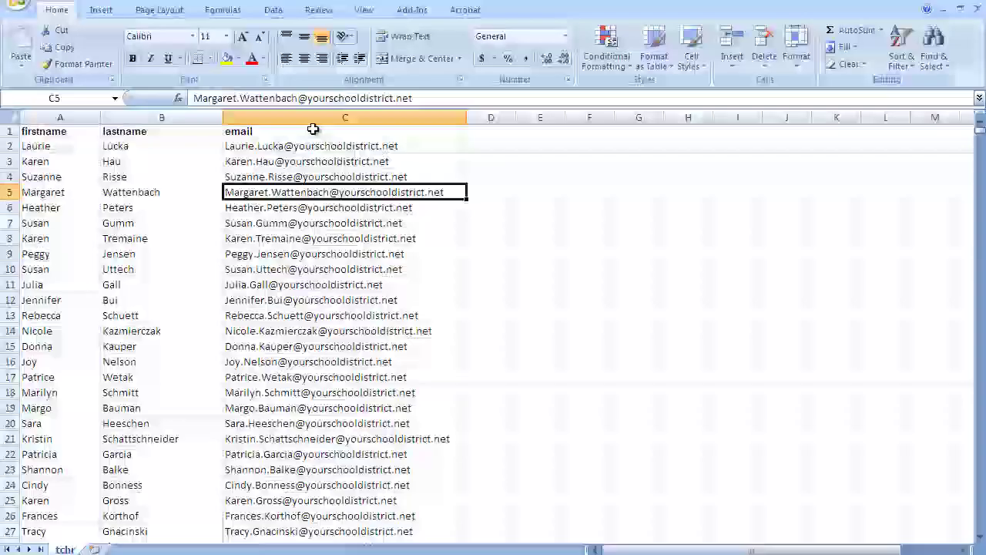
left_click(311, 131)
left_click(297, 116)
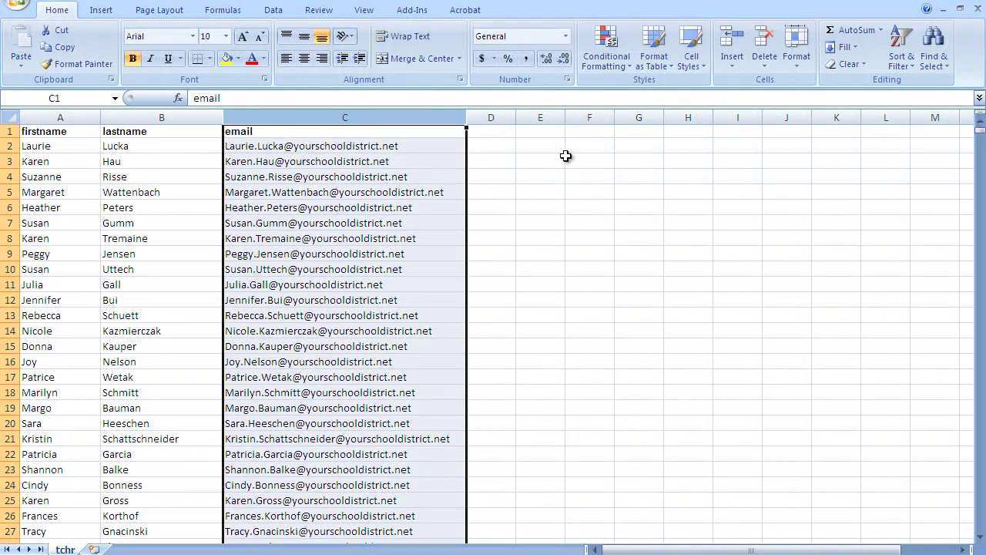
left_click(932, 59)
left_click(885, 99)
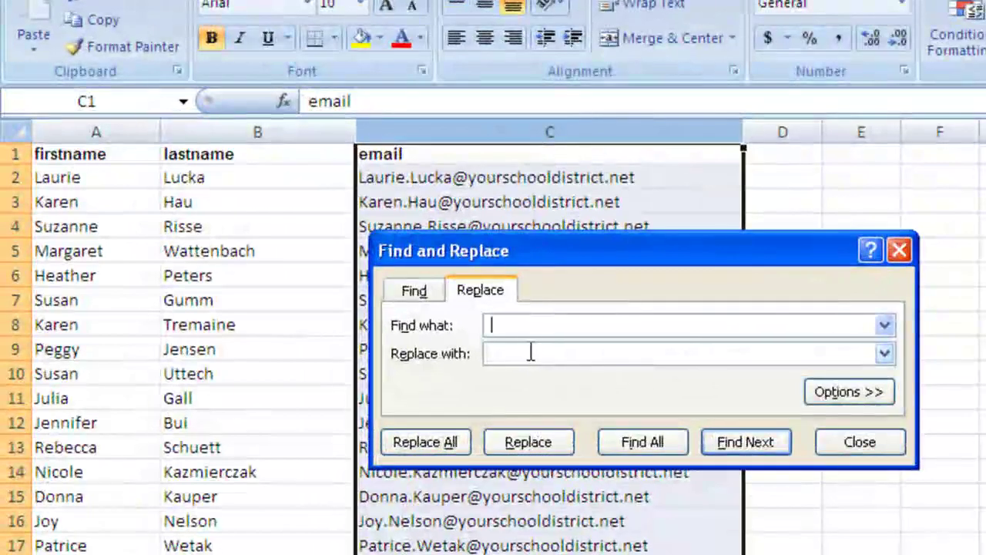
left_click(523, 359)
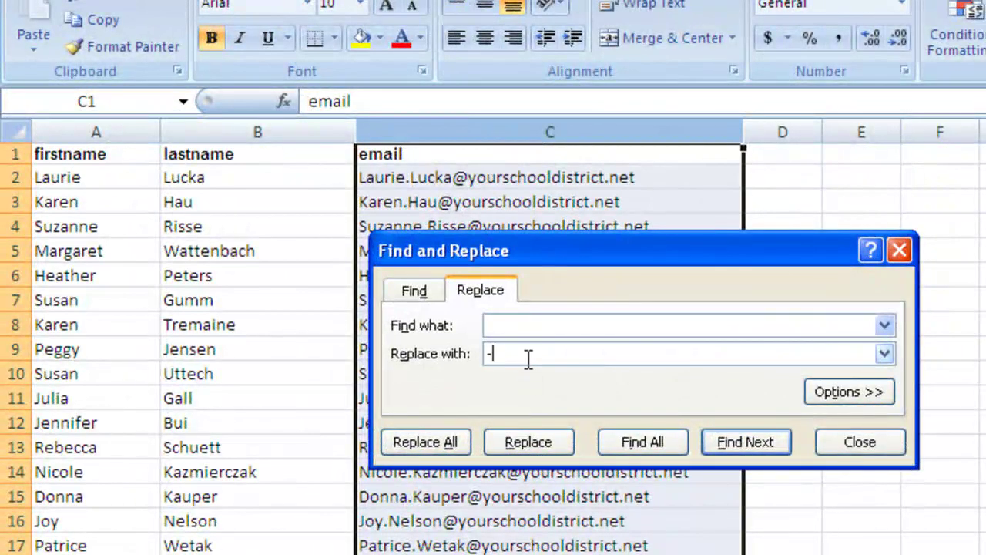
left_click(454, 433)
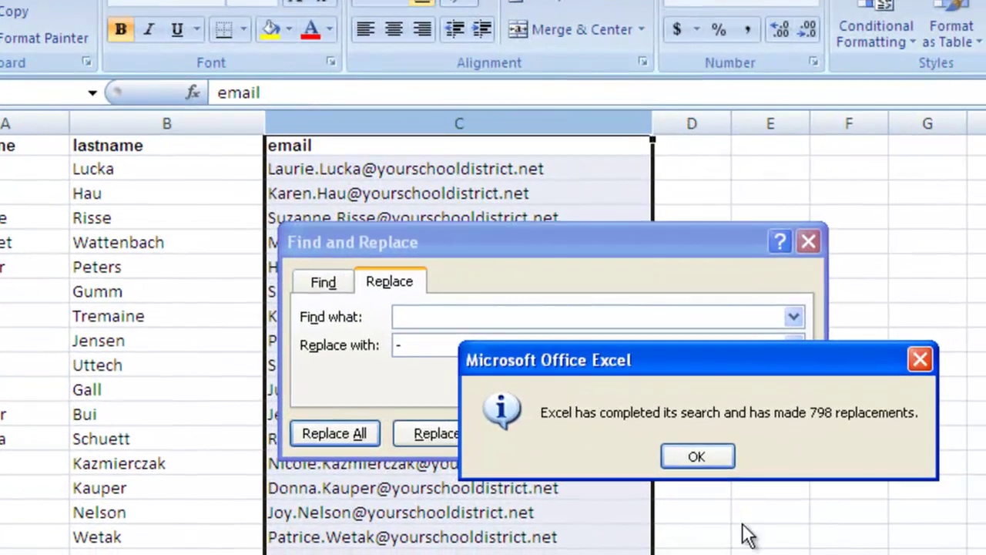
left_click(696, 457)
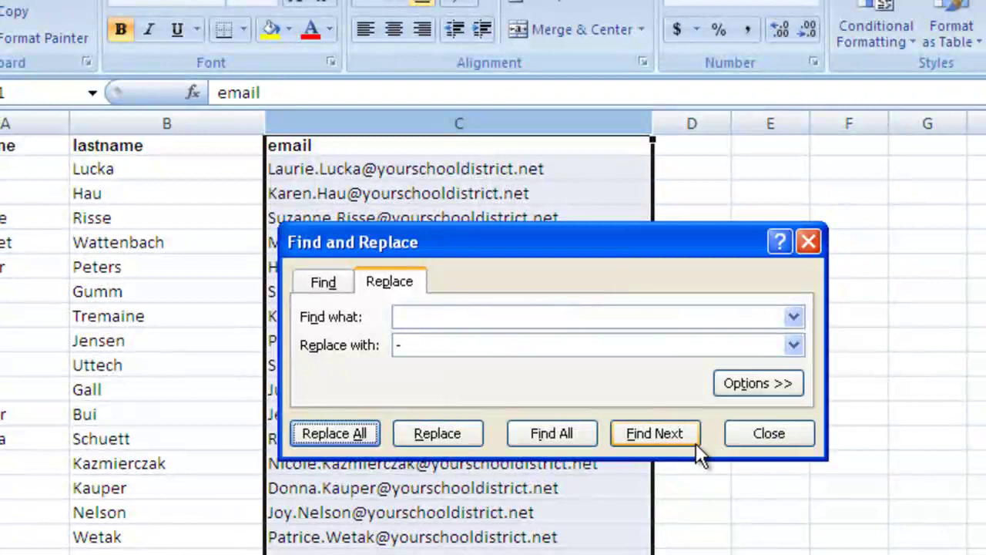
left_click(780, 435)
Step: Check the email column for the hyphenated addresses and look for addresses that contain apostrophes
left_click(567, 463)
scroll(568, 463, "down", 5)
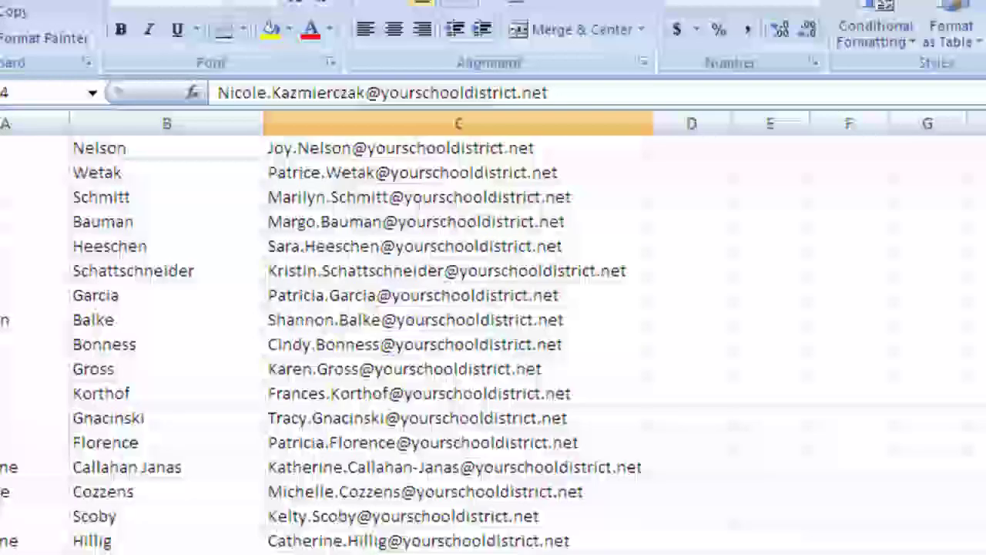
scroll(493, 339, "down", 6)
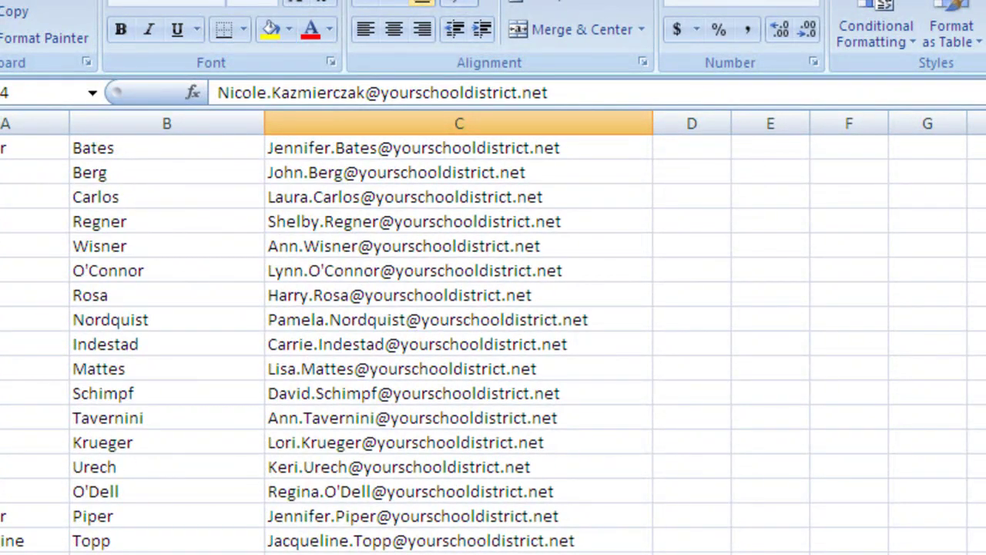
scroll(431, 391, "down", 2)
scroll(430, 392, "up", 1)
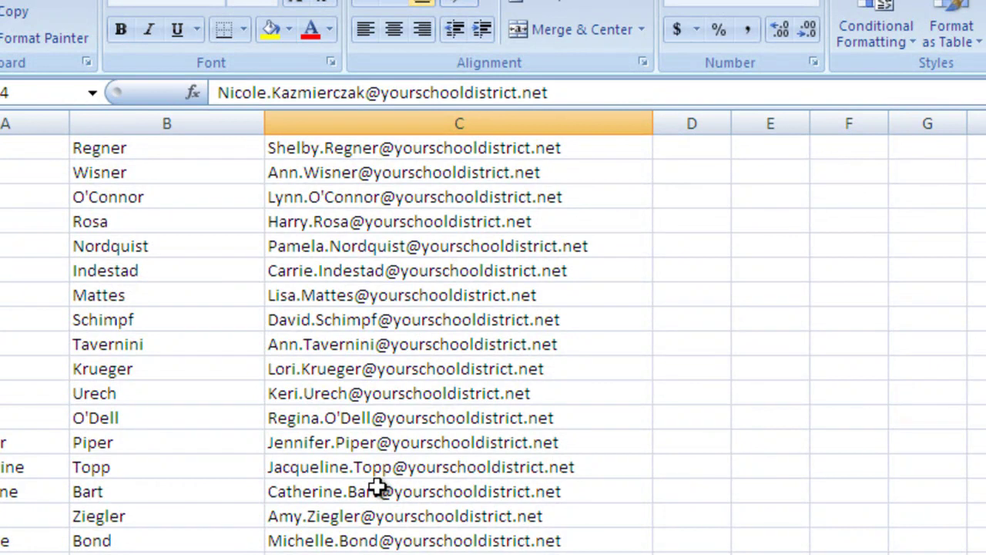
scroll(372, 489, "up", 10)
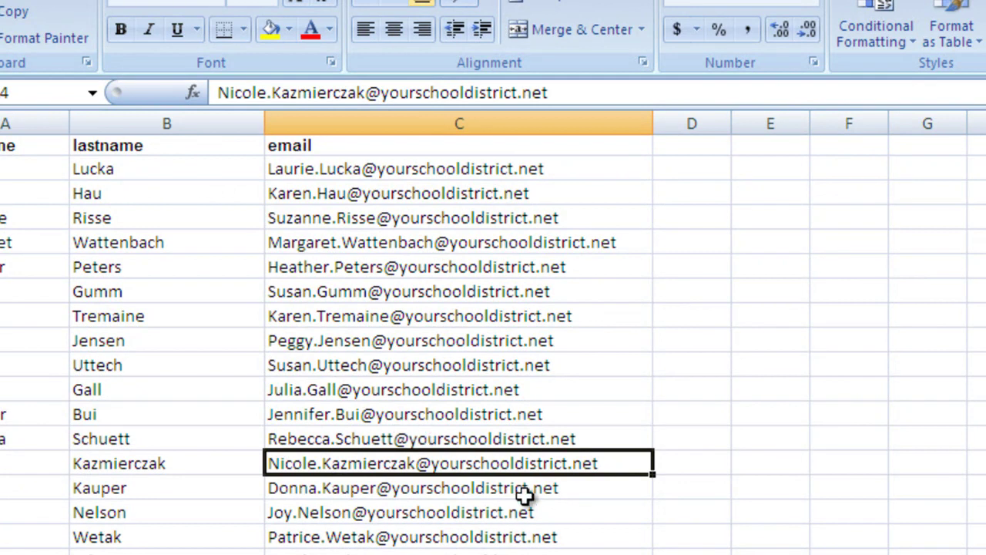
scroll(504, 488, "down", 4)
scroll(500, 488, "up", 4)
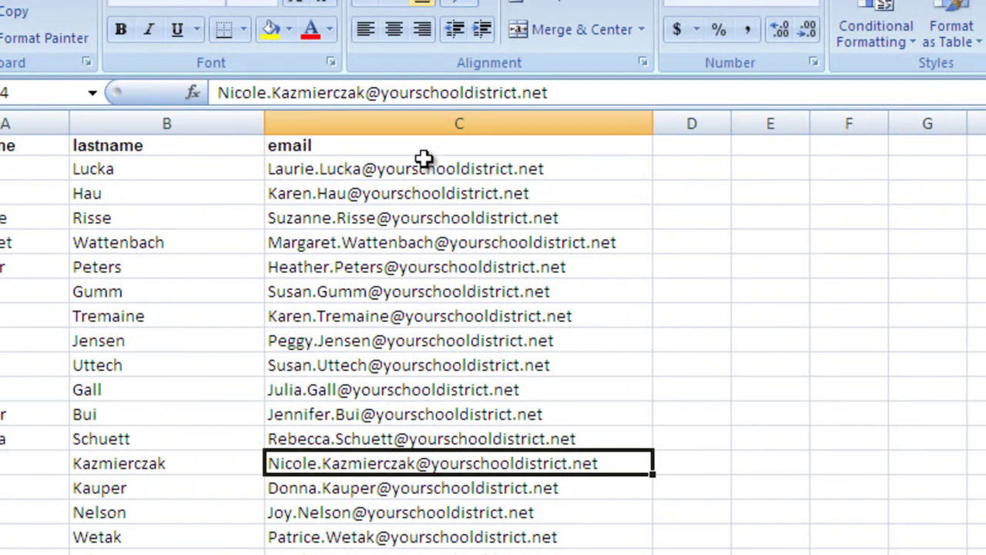
Step: Remove all apostrophes from the email column C by replacing them with nothing
left_click(423, 123)
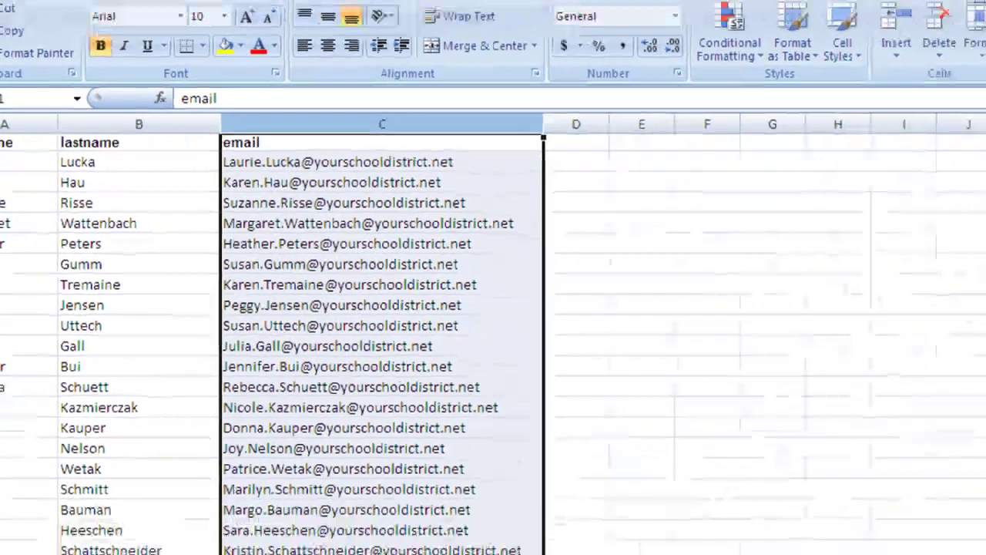
left_click(930, 61)
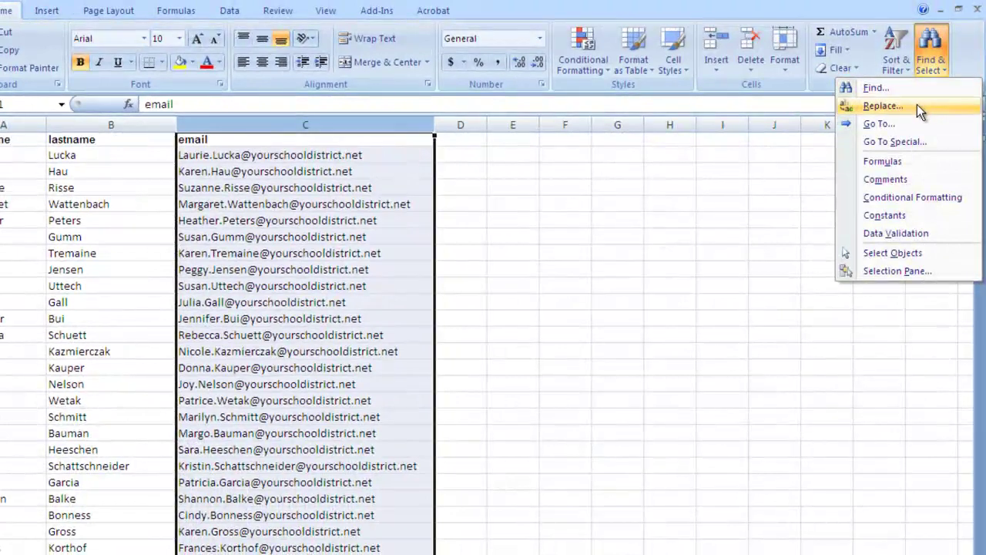
left_click(916, 103)
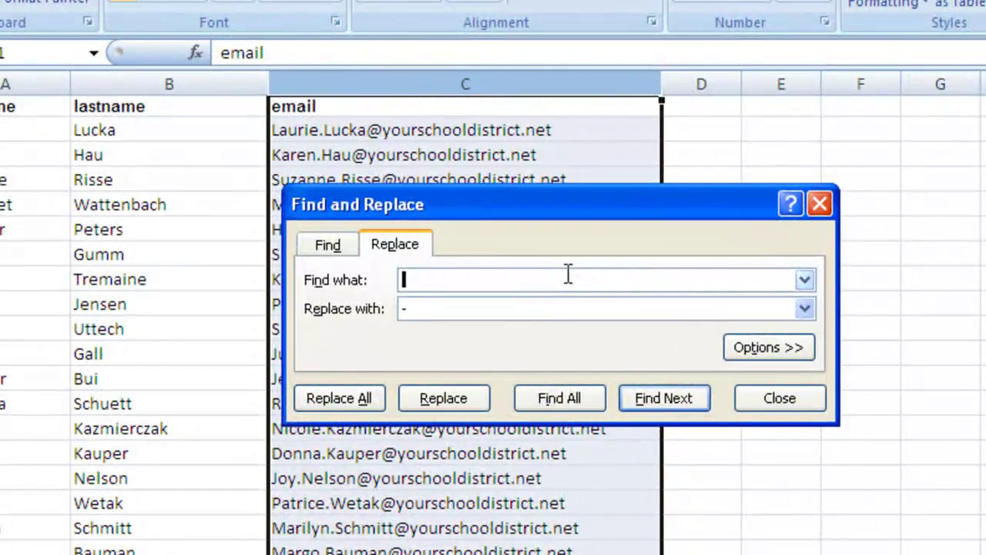
type("'")
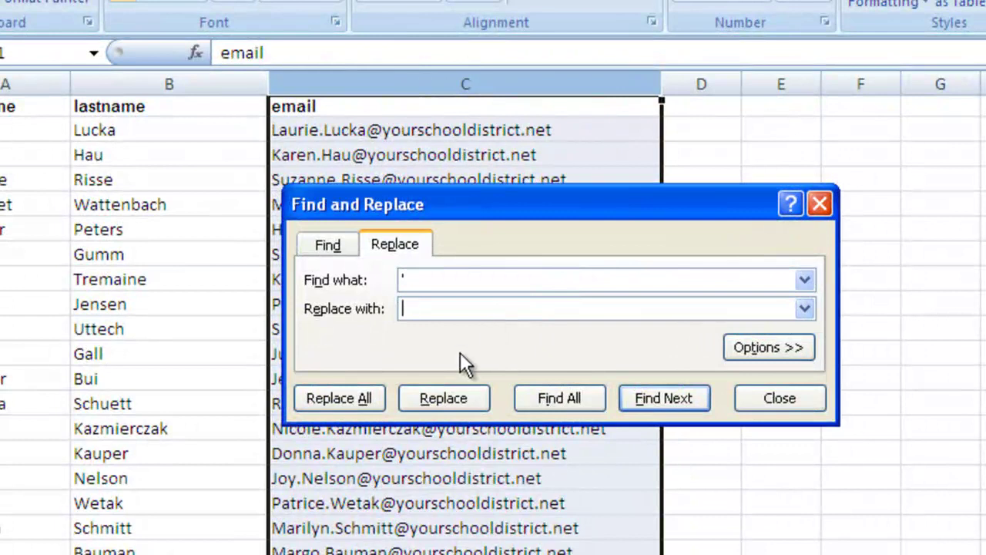
key("alt+a")
left_click(707, 422)
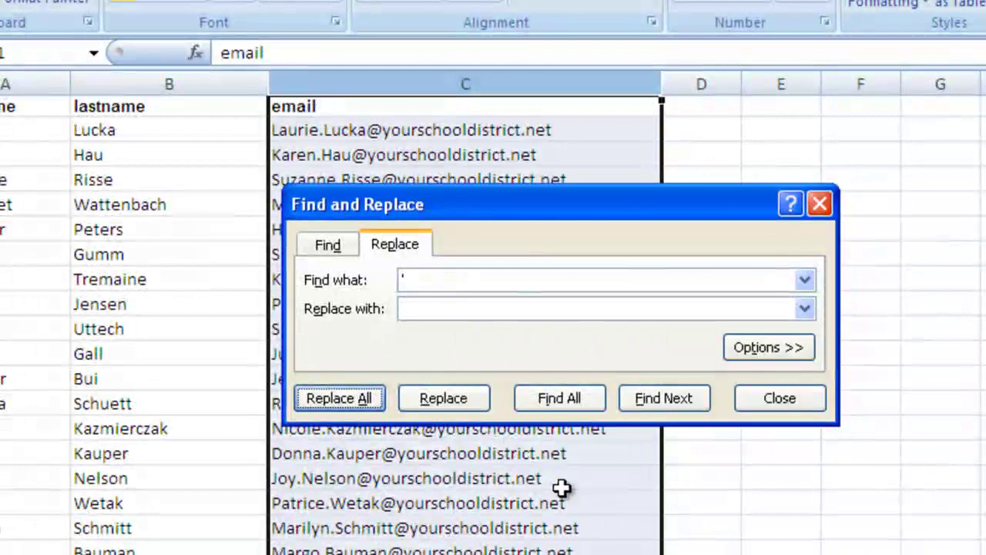
Step: Close the replace dialog and check through the email column C for leftover apostrophes and spaces
left_click(775, 401)
scroll(584, 451, "down", 3)
scroll(584, 451, "down", 8)
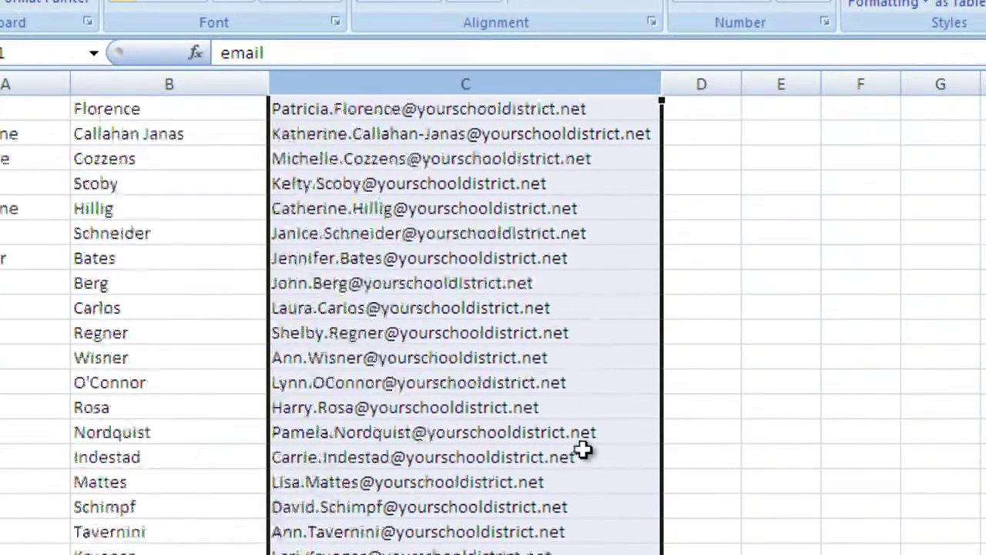
left_click(124, 452)
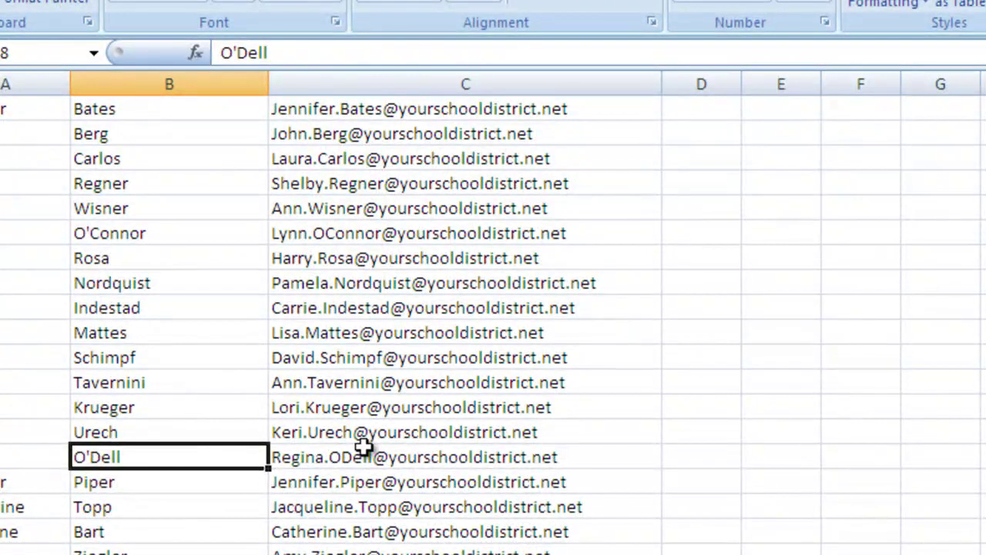
scroll(401, 457, "down", 5)
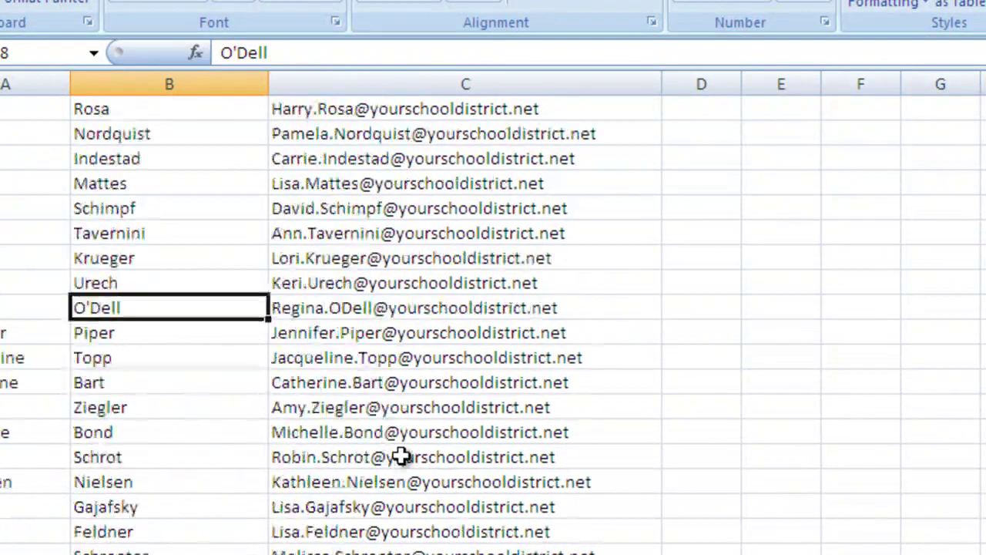
scroll(409, 457, "down", 9)
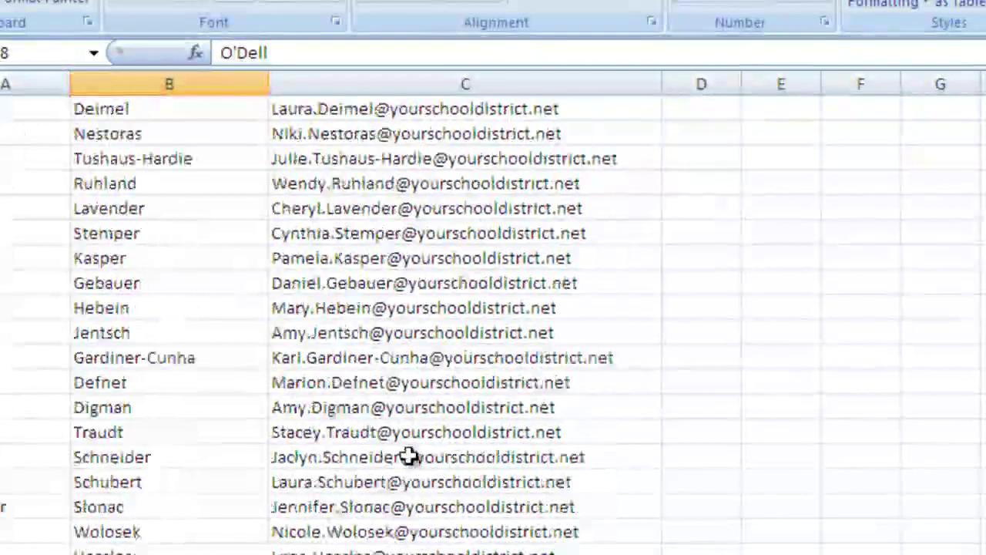
scroll(406, 458, "down", 4)
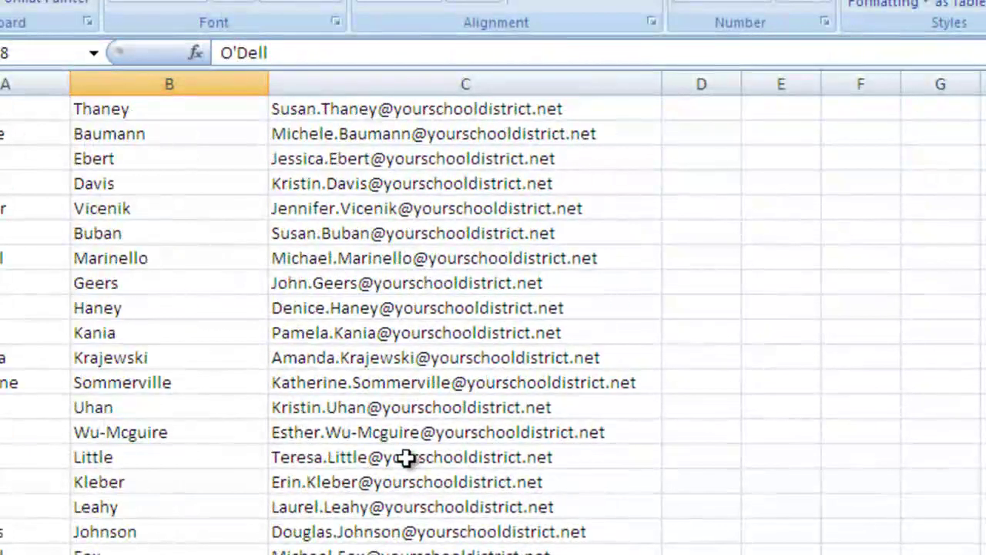
scroll(406, 457, "down", 4)
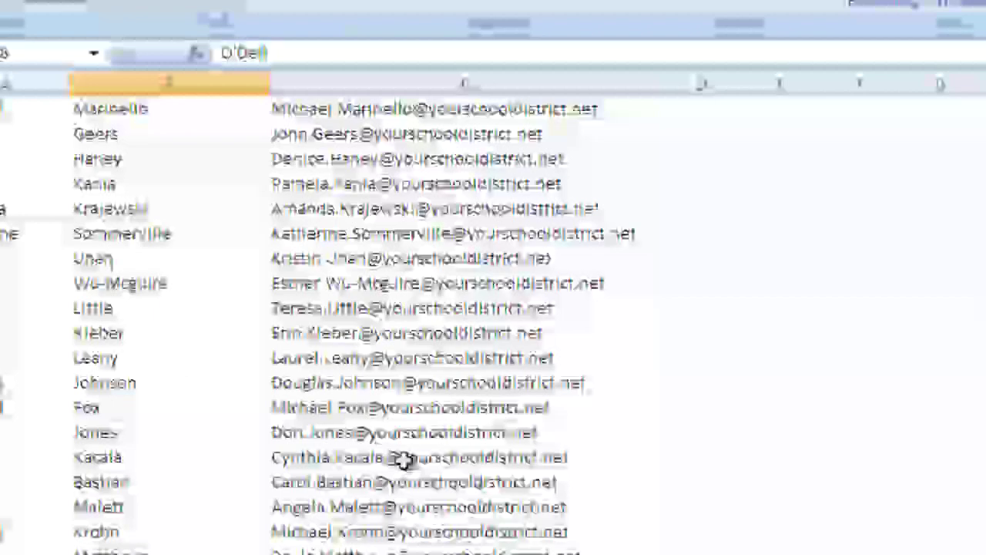
scroll(397, 460, "down", 10)
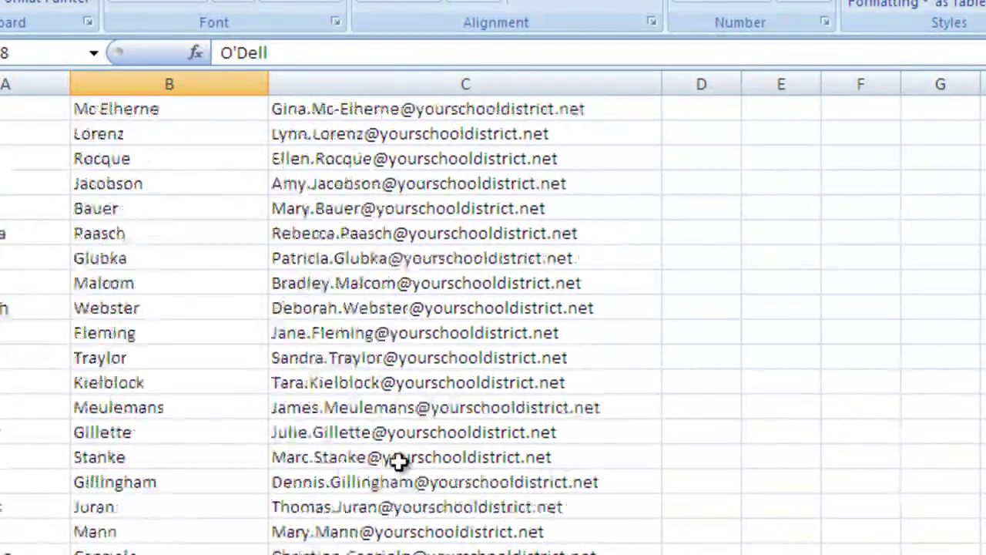
scroll(398, 460, "down", 7)
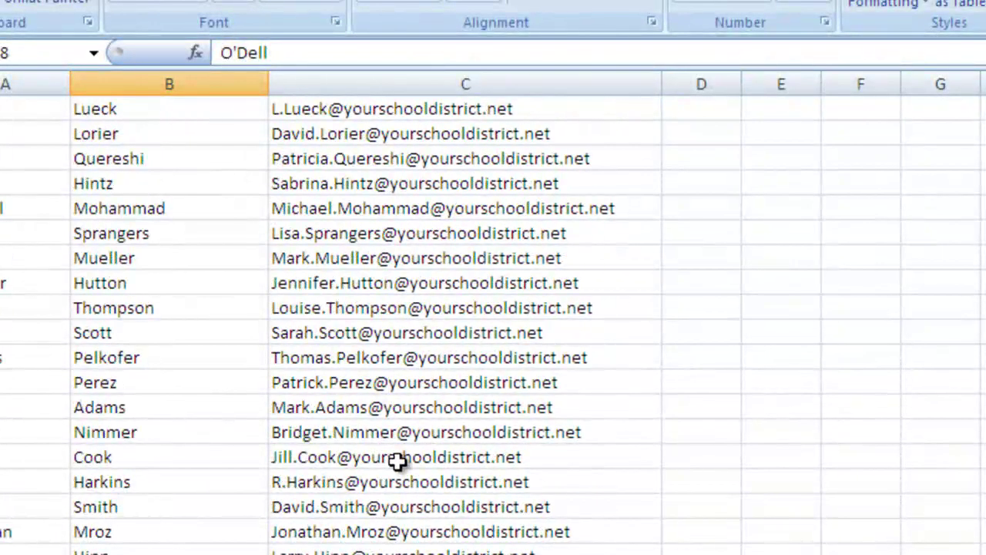
scroll(398, 460, "down", 8)
scroll(398, 460, "up", 3)
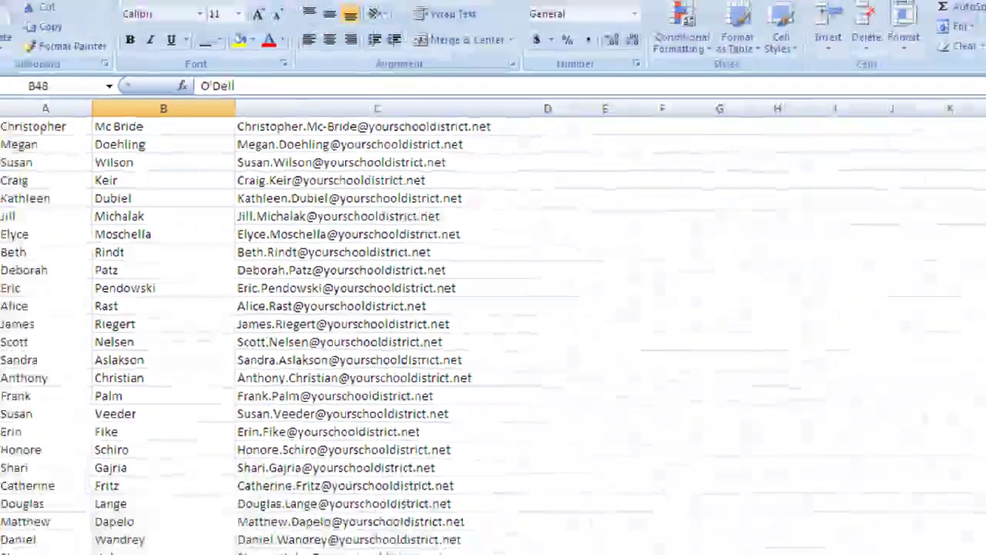
scroll(324, 171, "up", 12)
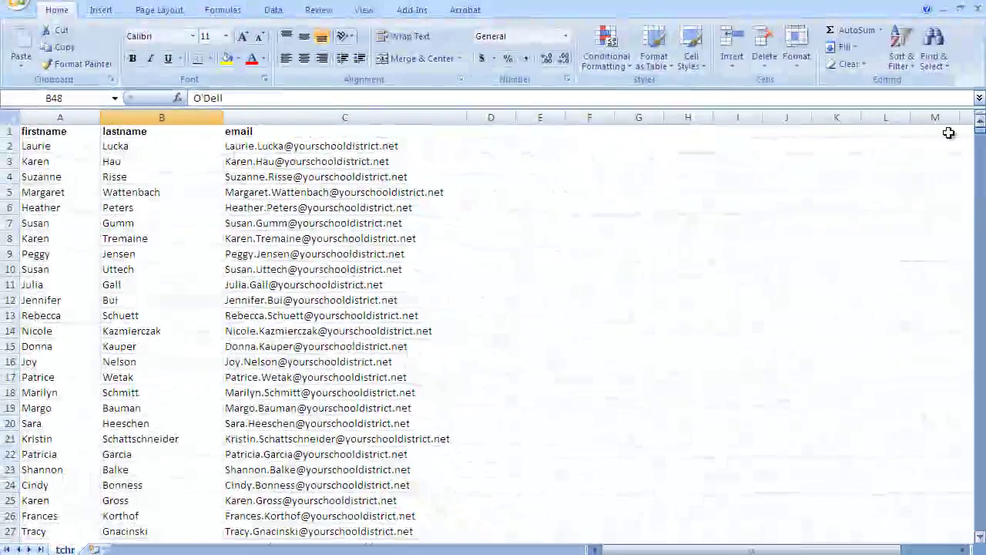
Step: Copy the email column C, paste it into column D as values only, and widen column D to fit
left_click(300, 117)
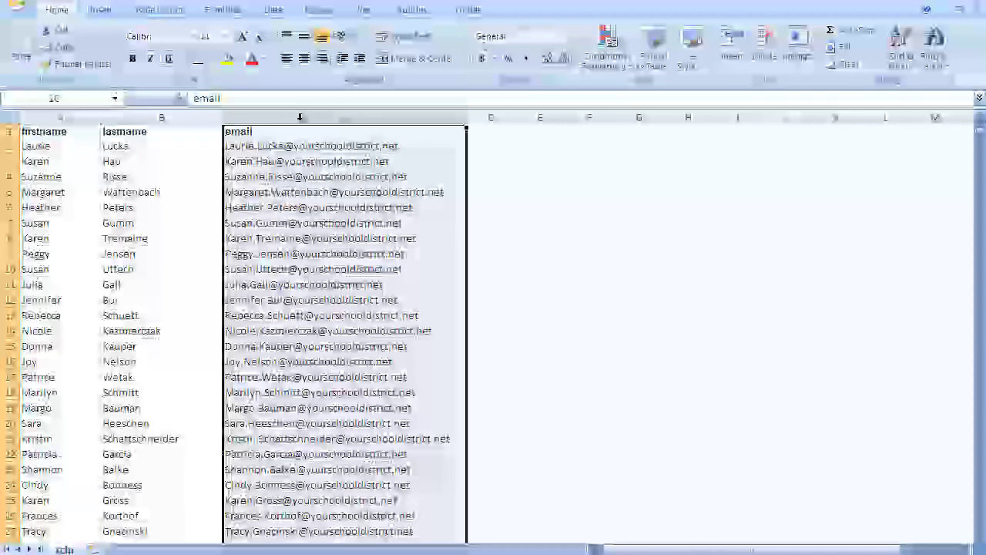
right_click(318, 145)
left_click(351, 171)
left_click(491, 117)
right_click(494, 122)
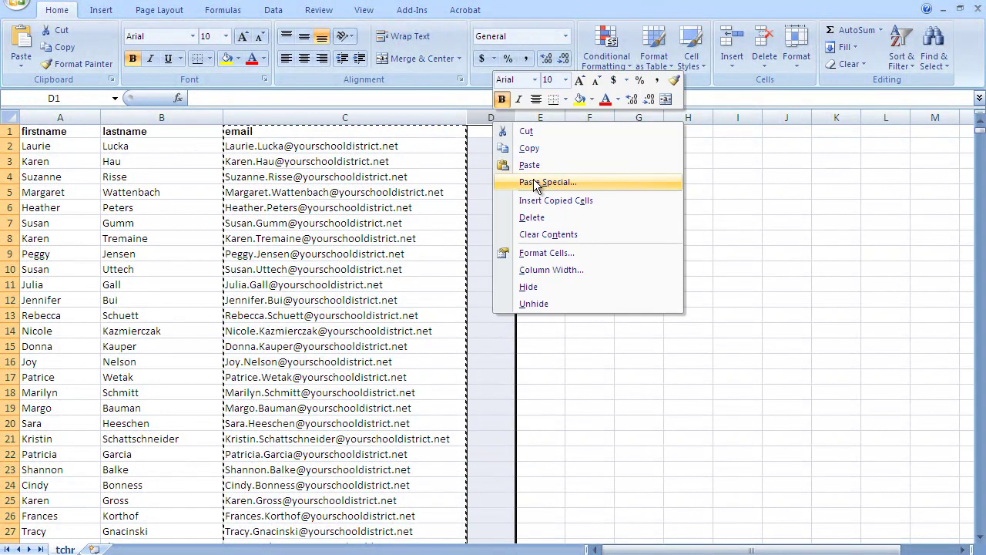
left_click(537, 183)
left_click(430, 121)
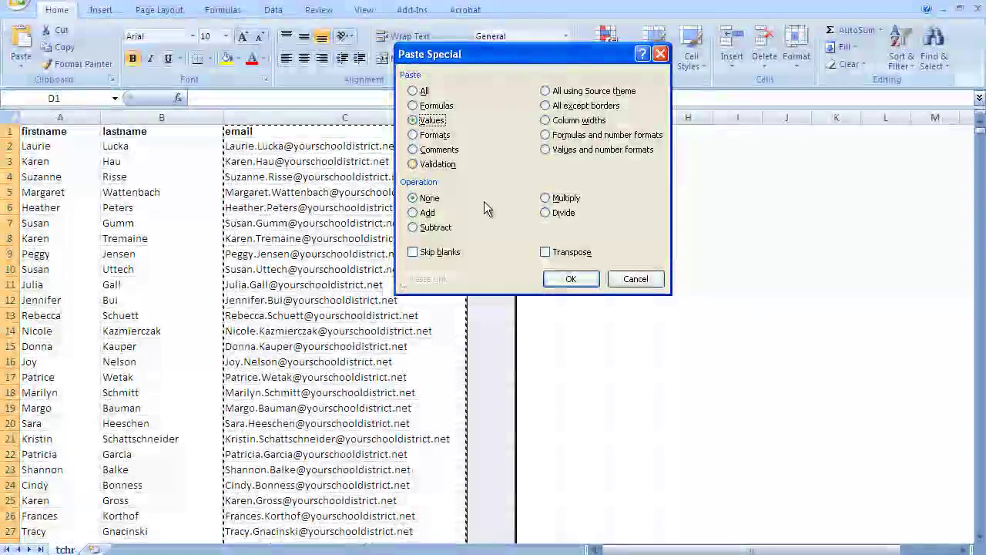
left_click(570, 279)
left_click_drag(516, 117, 725, 117)
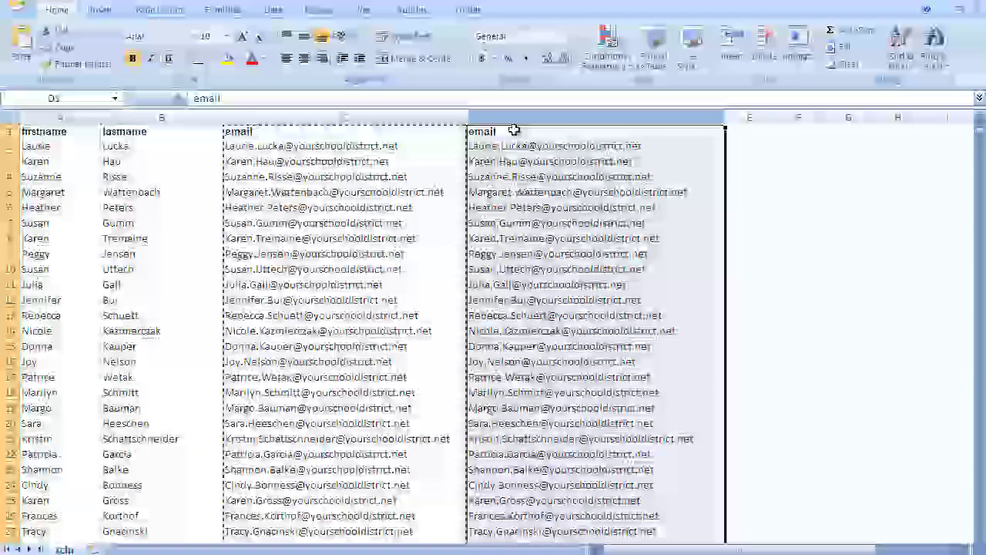
key("Escape")
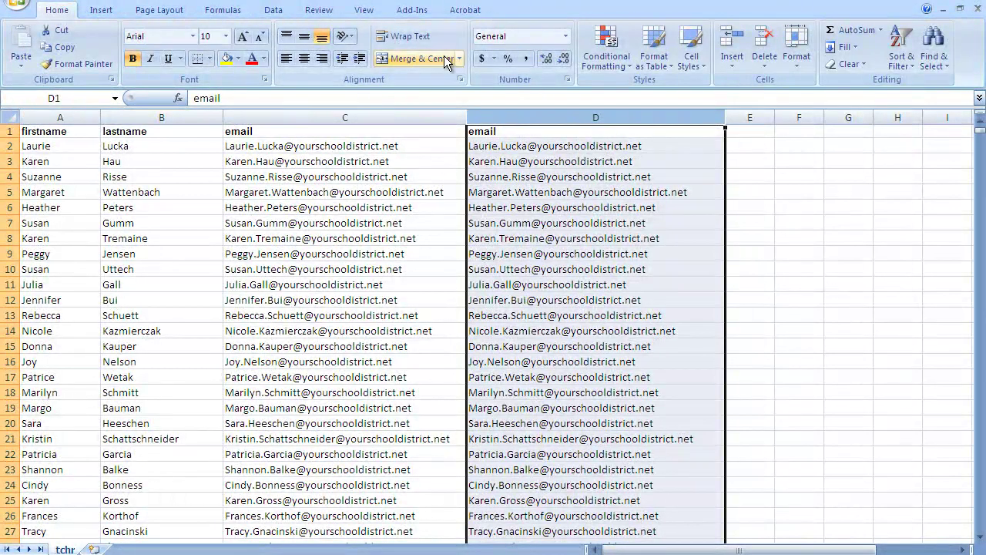
Step: Split column D at the @ character with Text to Columns, using the General format and destination $D$1
left_click(267, 11)
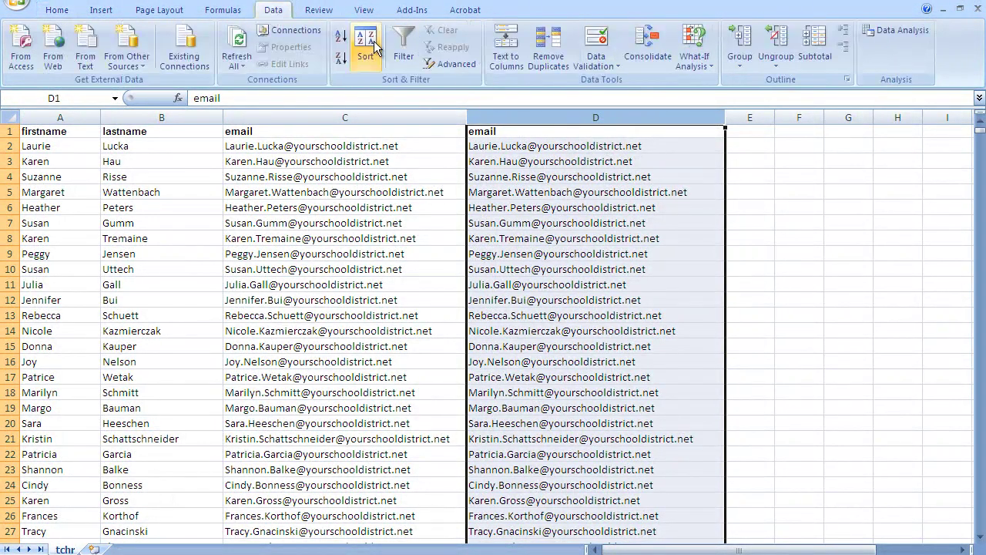
left_click(506, 48)
left_click(498, 378)
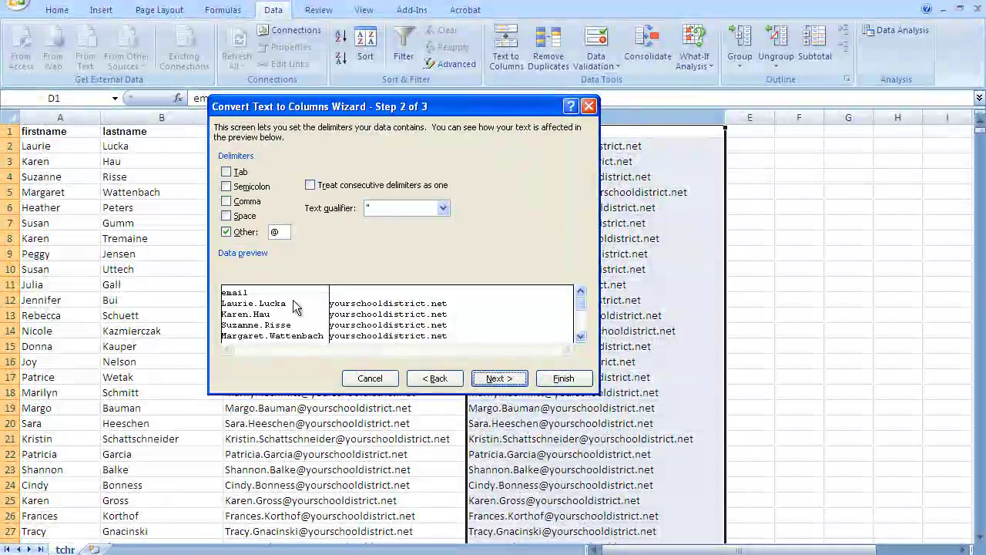
left_click(500, 379)
left_click(564, 378)
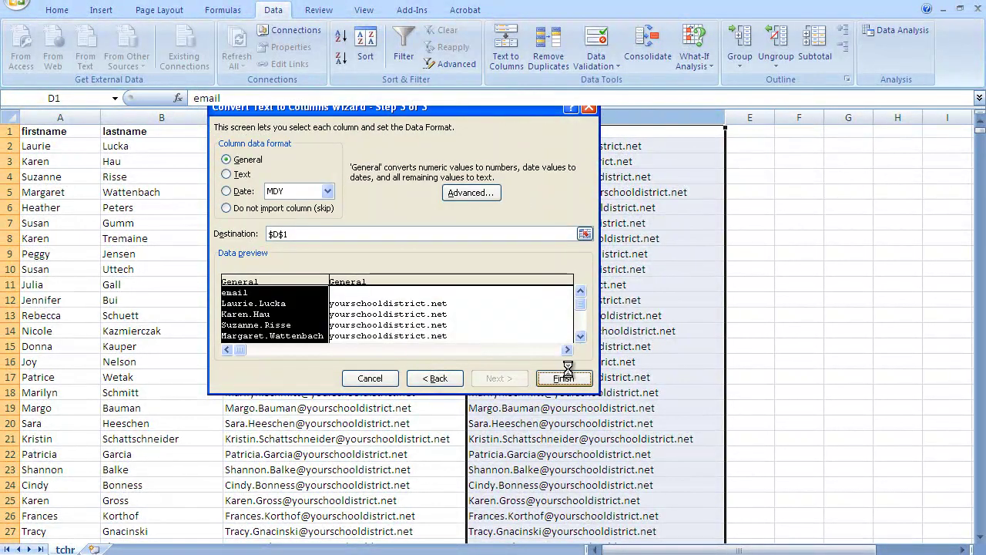
Step: Delete the columns from E onward that hold the split-off email domain
left_click_drag(751, 118, 865, 123)
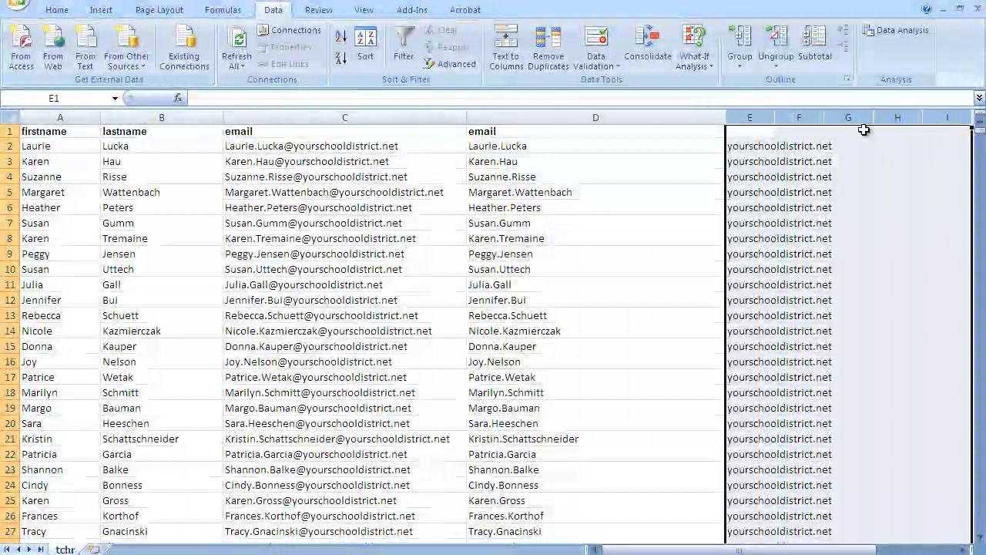
left_click(52, 11)
left_click(764, 40)
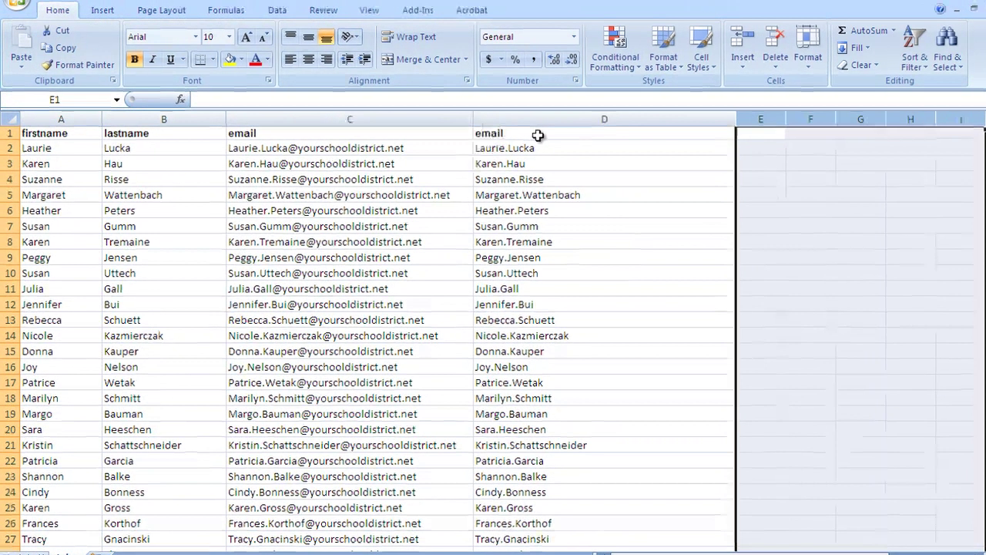
Step: Rename the header in D1 to username and fit the column widths to their contents
left_click(539, 135)
type("username")
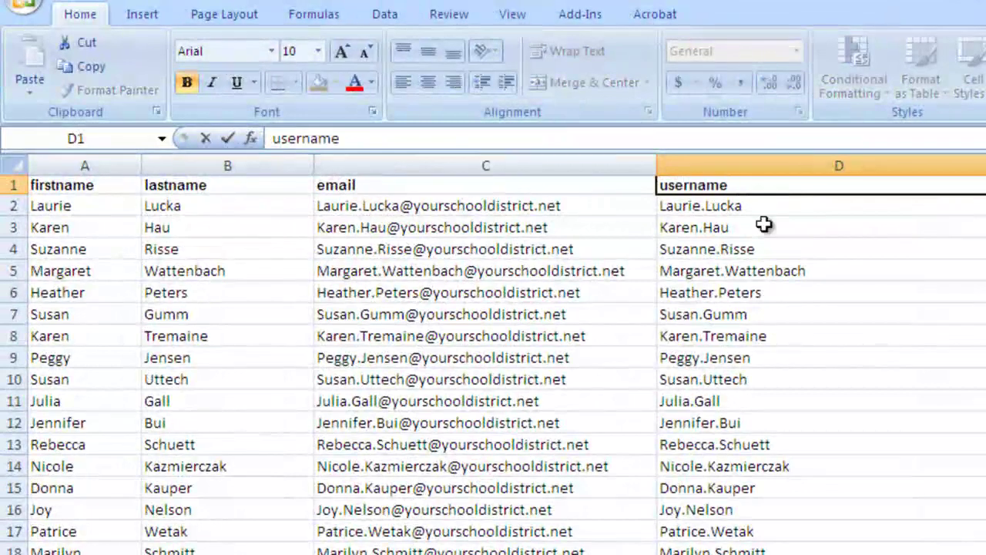
left_click(770, 266)
left_click_drag(59, 163, 406, 175)
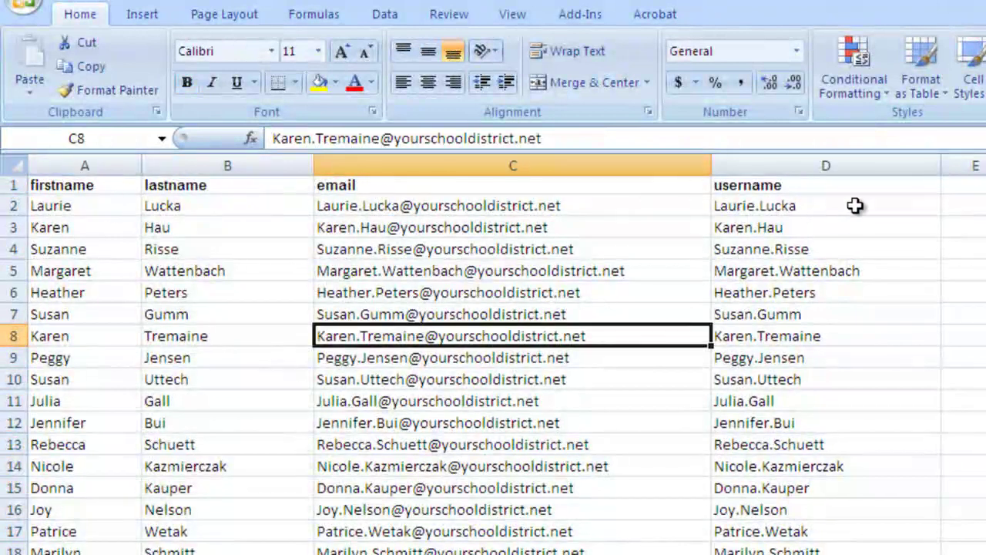
Step: Add the header role in cell E1
left_click(965, 186)
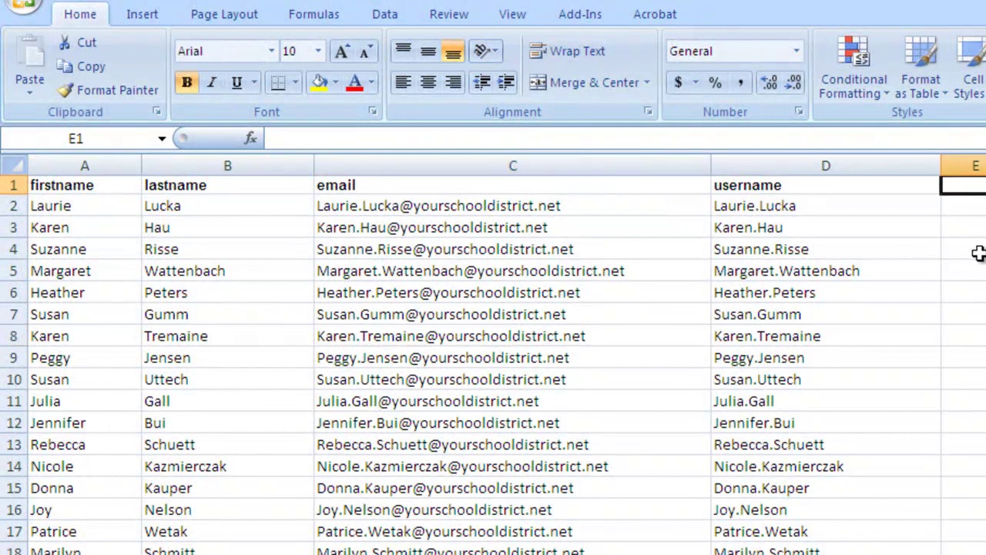
type("role")
key("Return")
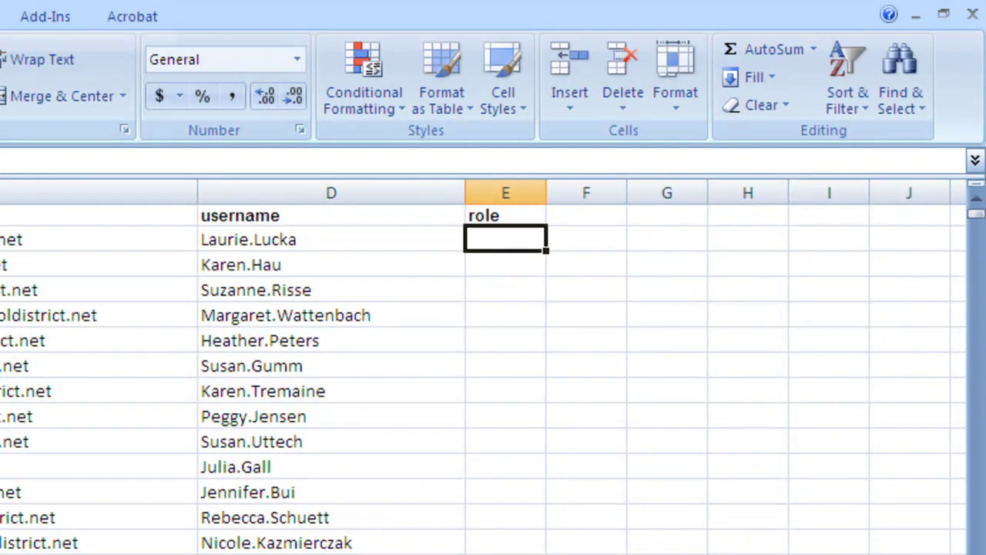
Step: Enter subscriber in E2, widen column E, and fill the value down the role column
type("subscriber")
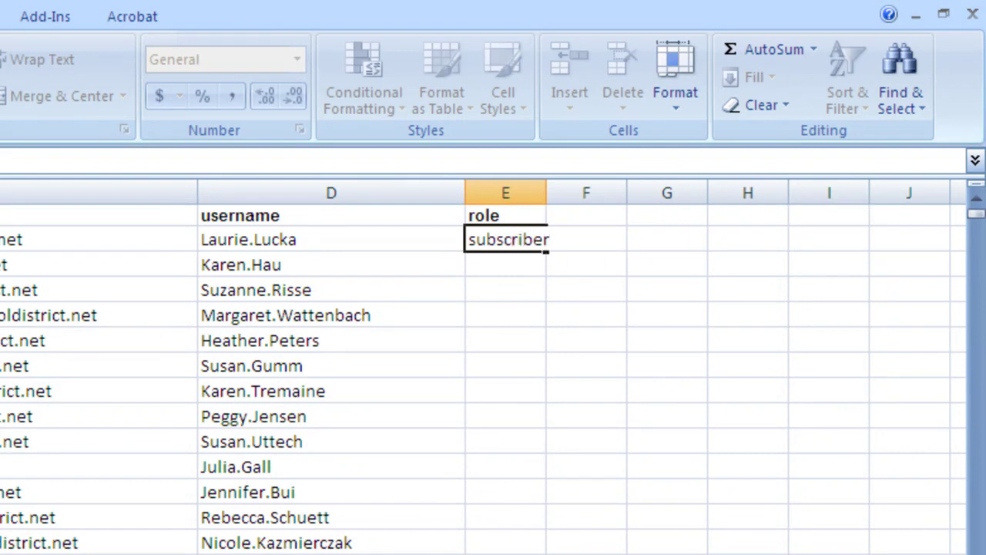
left_click_drag(546, 193, 597, 192)
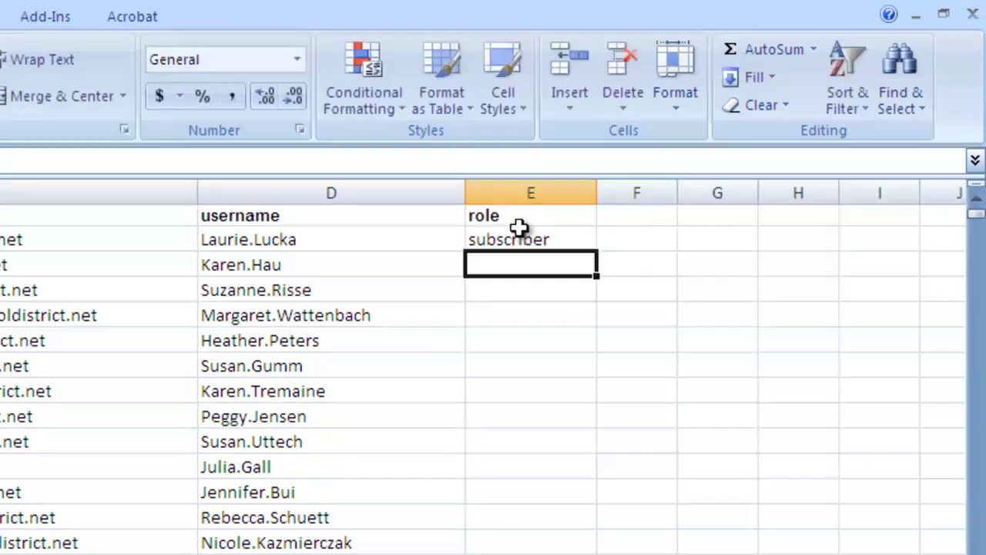
left_click_drag(599, 248, 597, 551)
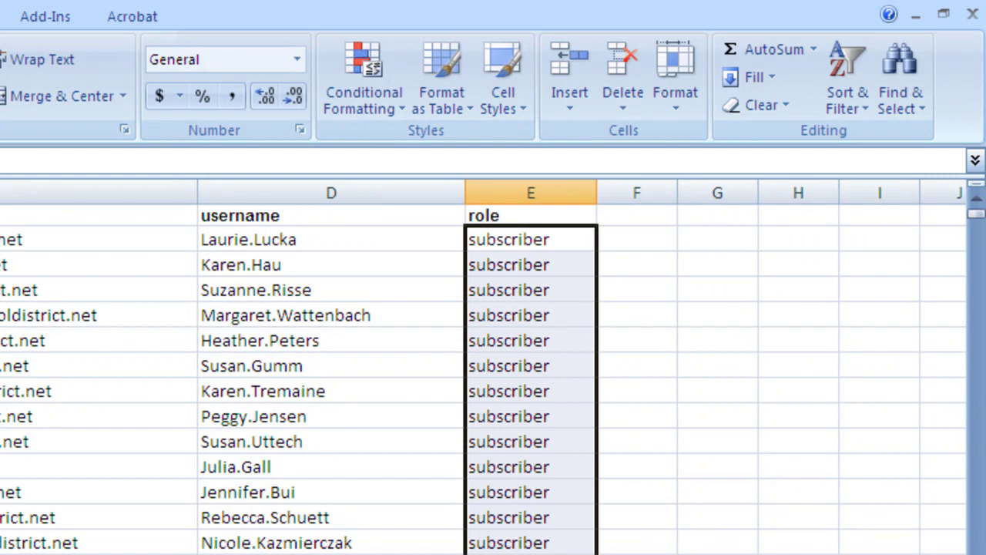
left_click(530, 550)
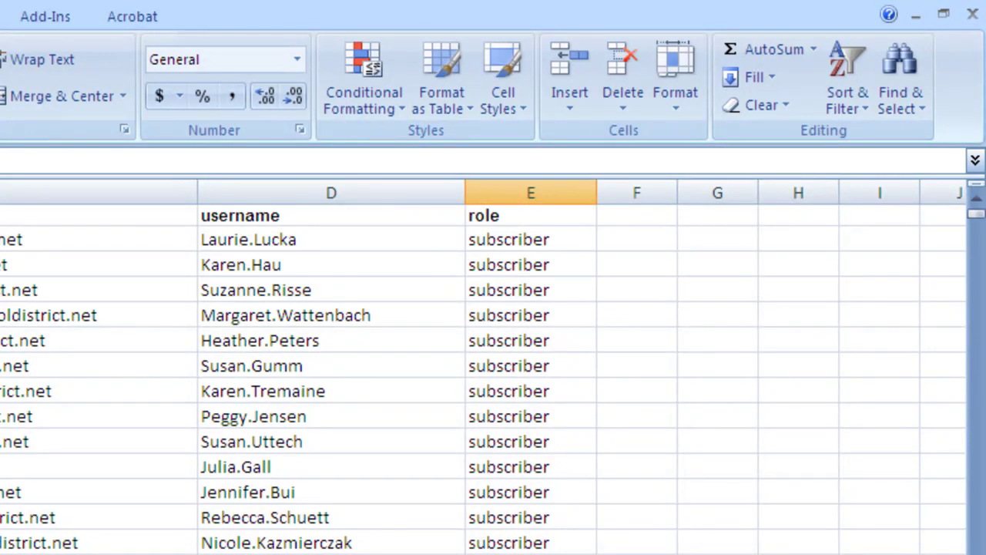
Step: Clear all subscriber entries below the role header in column E
left_click_drag(502, 244, 532, 553)
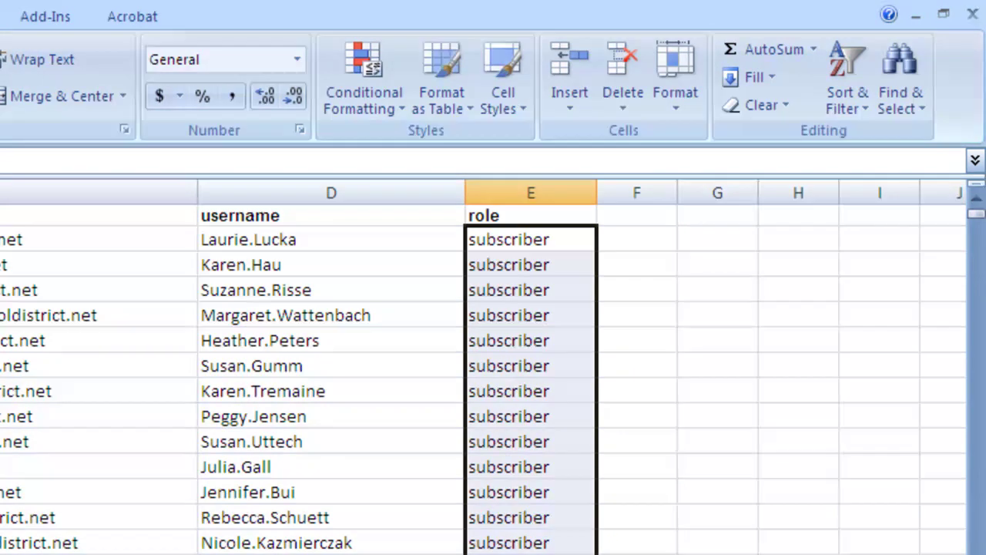
key("Delete")
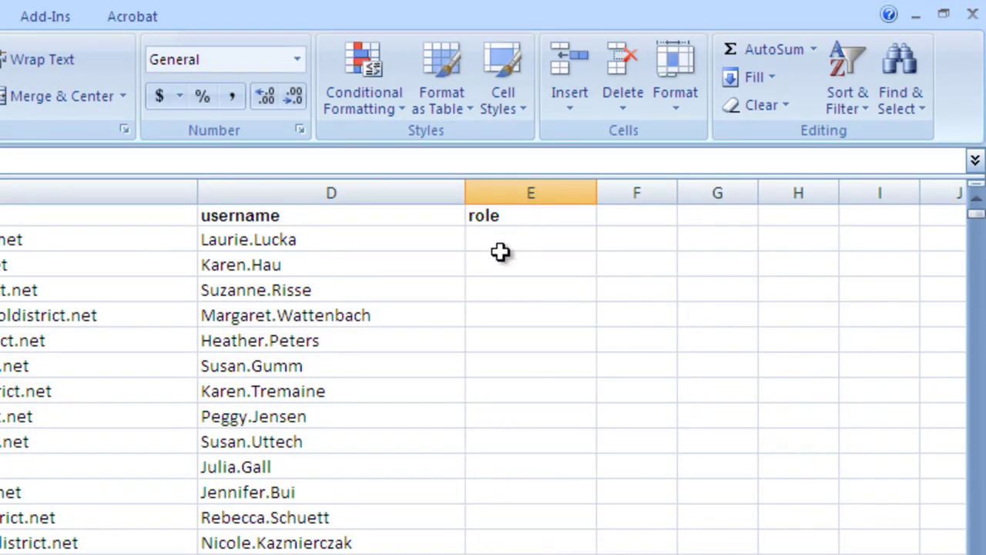
left_click(500, 248)
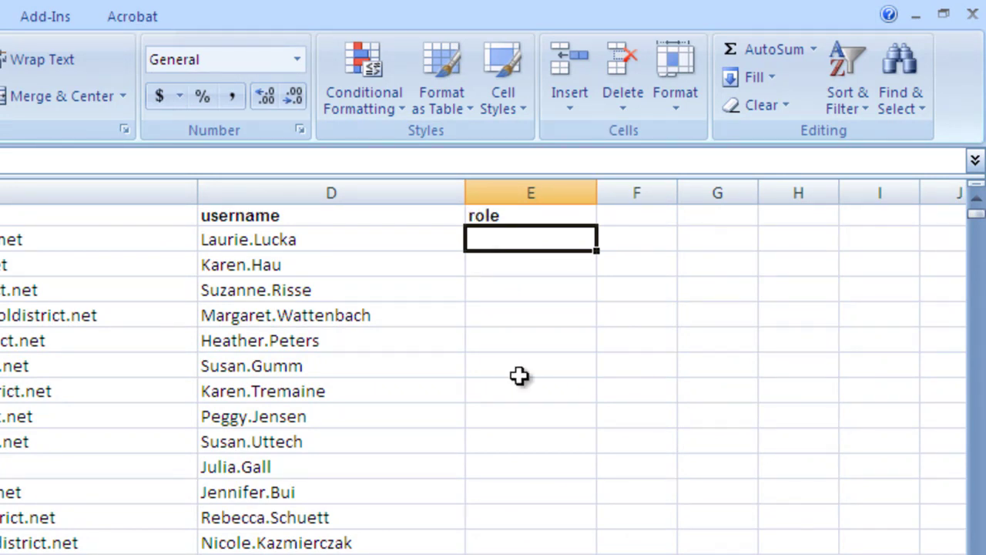
Step: Autofit the widths of the list's columns through the role column E
left_click_drag(4, 192, 619, 180)
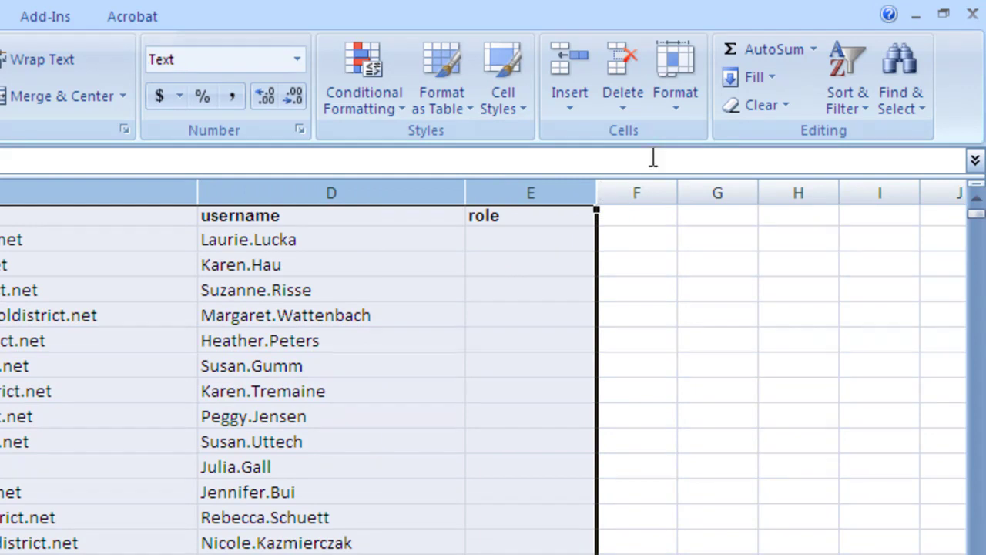
left_click(667, 97)
left_click(704, 257)
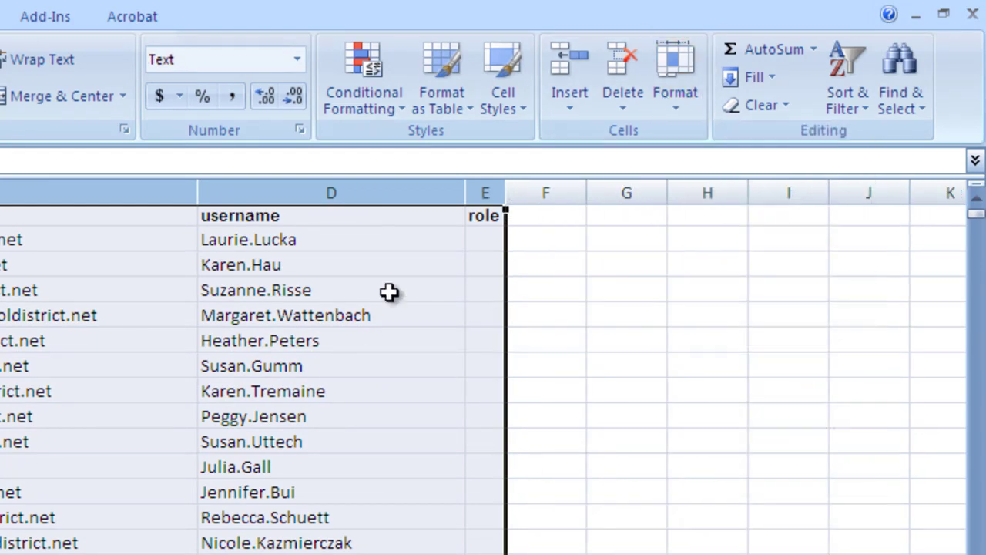
left_click(480, 321)
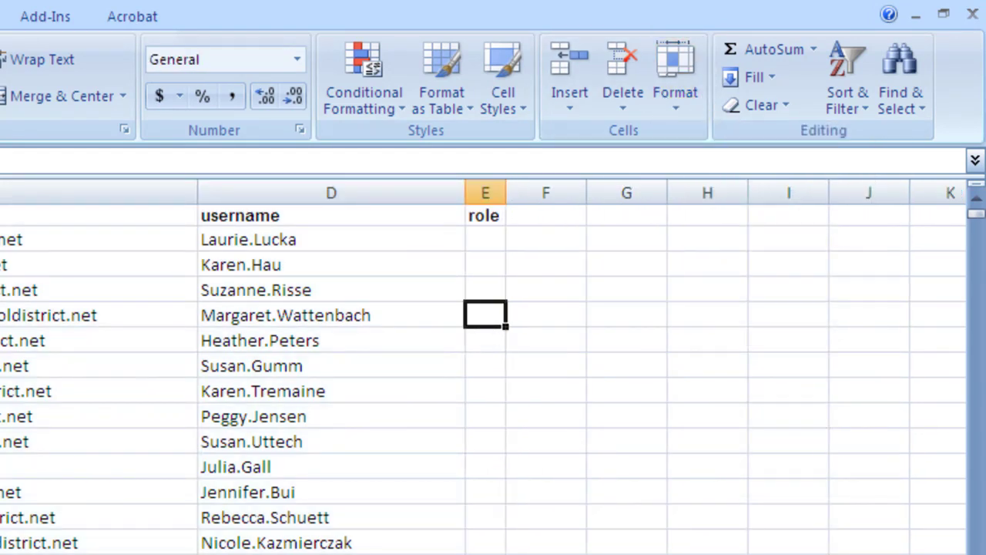
Step: Switch to the WordPress Add Multiple Users plugin and choose subscriber in its settings as the role for all new users
key("alt+Tab")
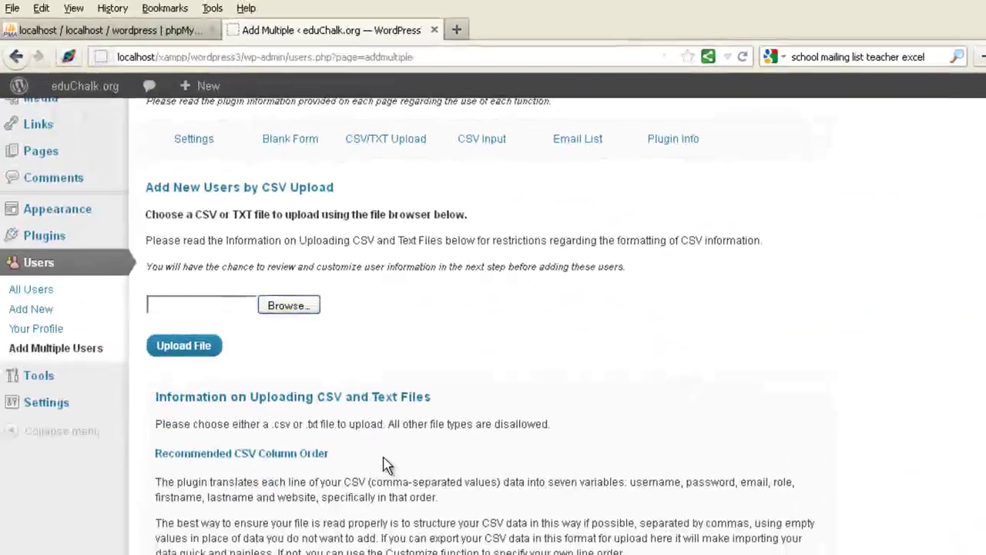
left_click(194, 140)
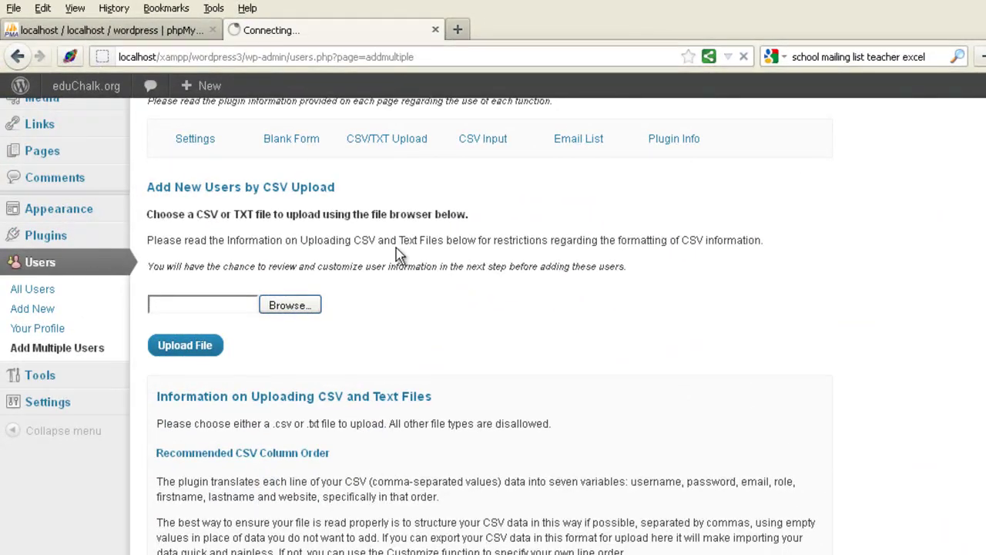
left_click(766, 493)
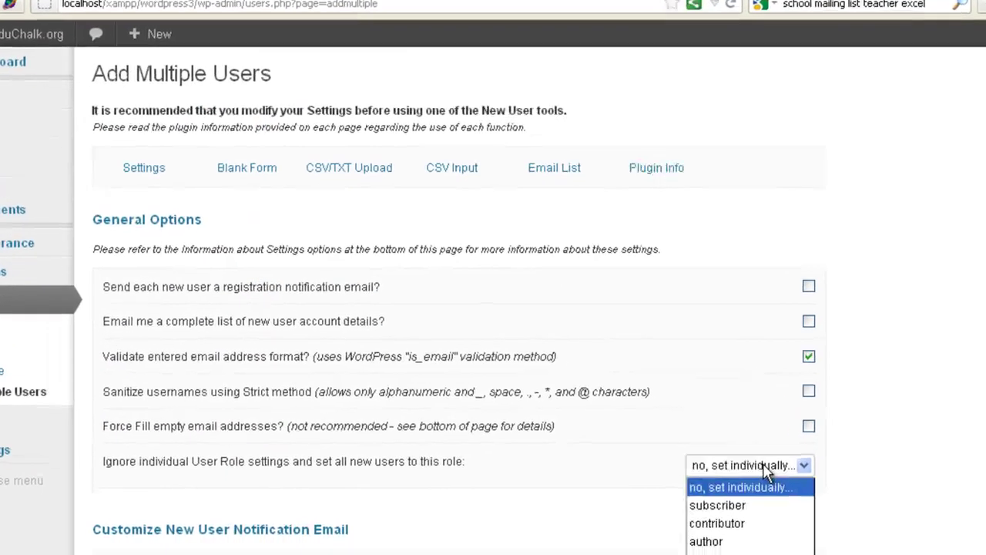
left_click(754, 529)
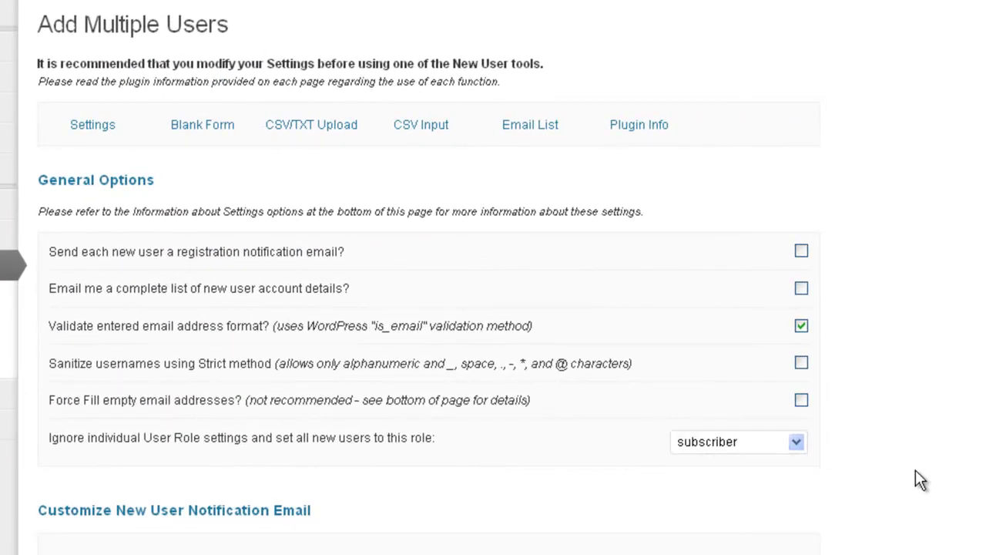
scroll(915, 471, "down", 5)
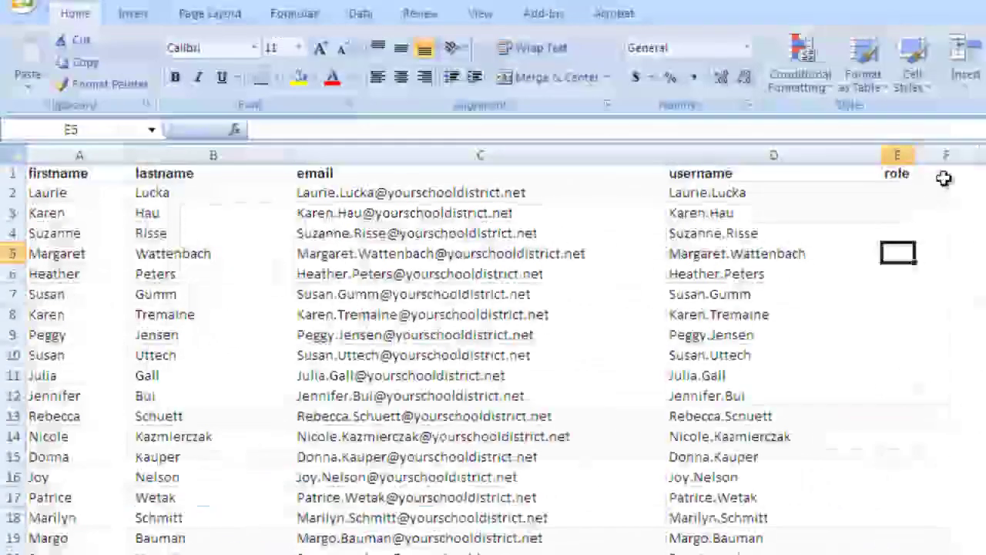
Step: Add the header password in cell F1 and widen column F slightly
left_click(945, 177)
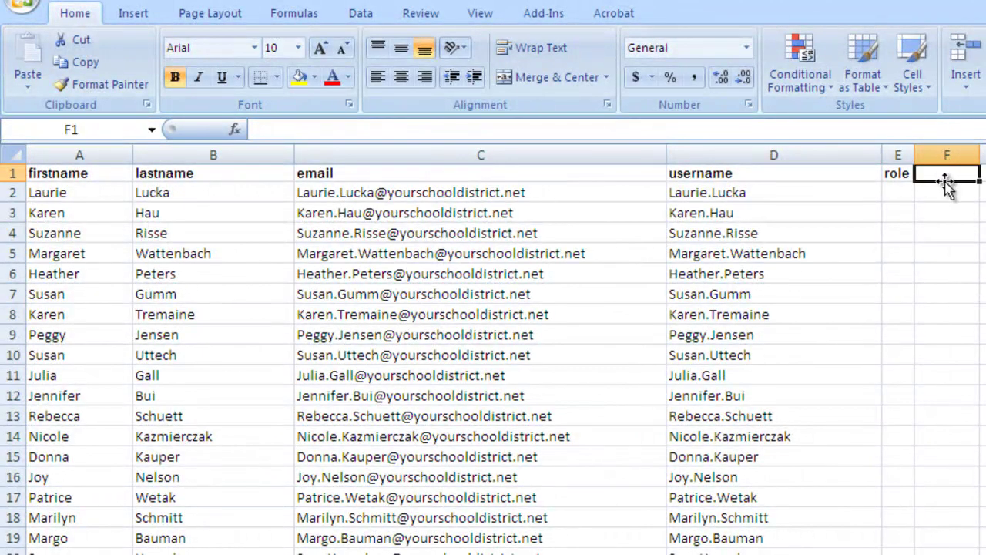
type("password")
key("Return")
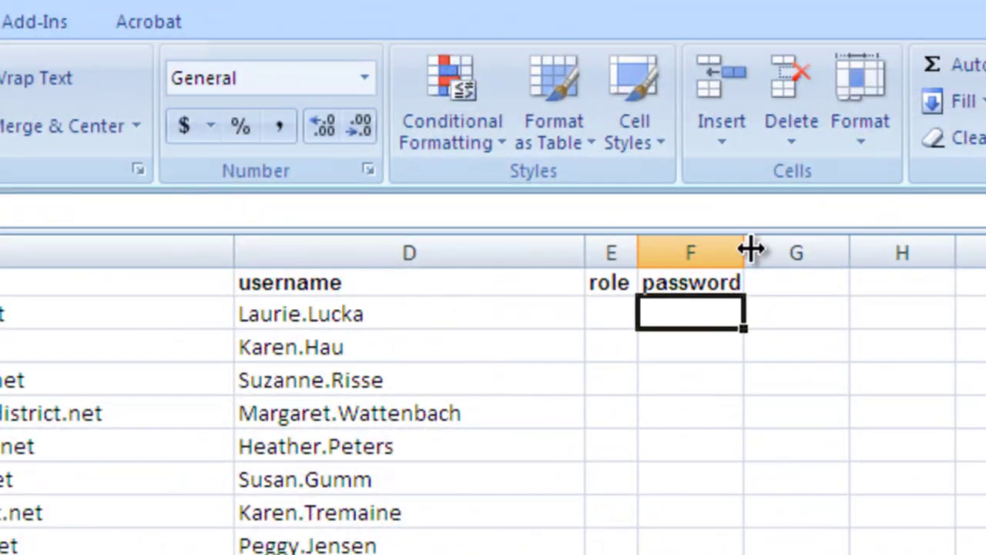
left_click_drag(750, 248, 769, 249)
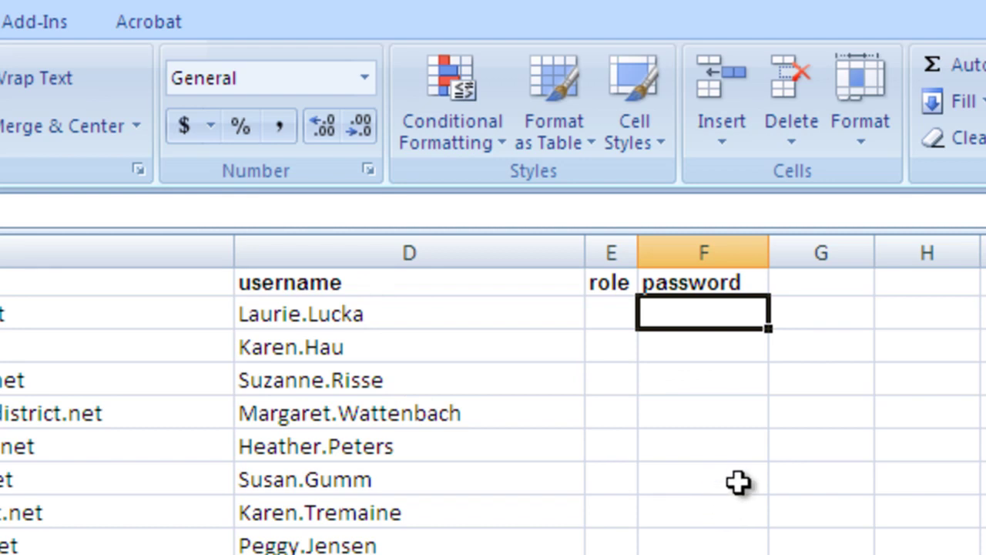
Step: Try filling one shared password down column F from F2, and clear the filled entries
type("password")
left_click(726, 396)
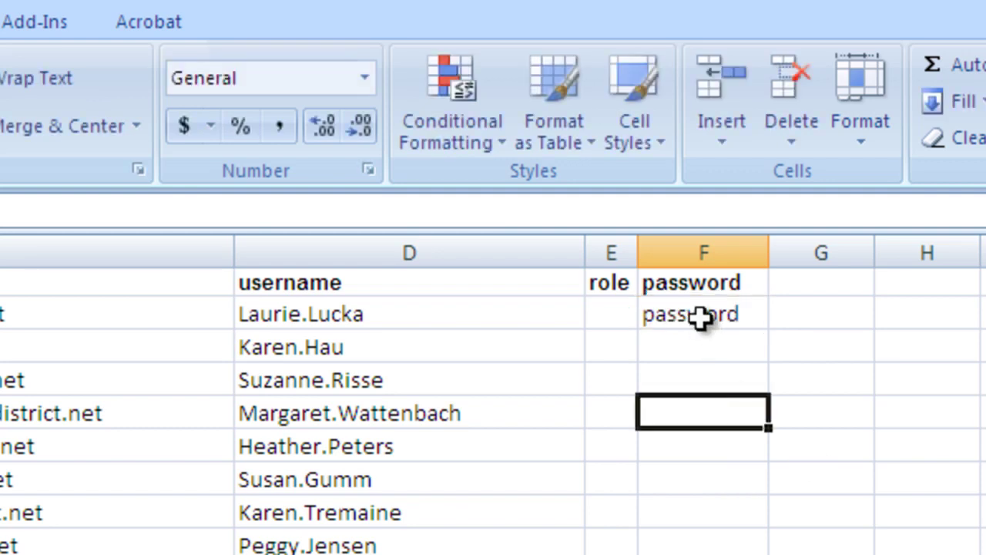
left_click(697, 315)
double_click(768, 344)
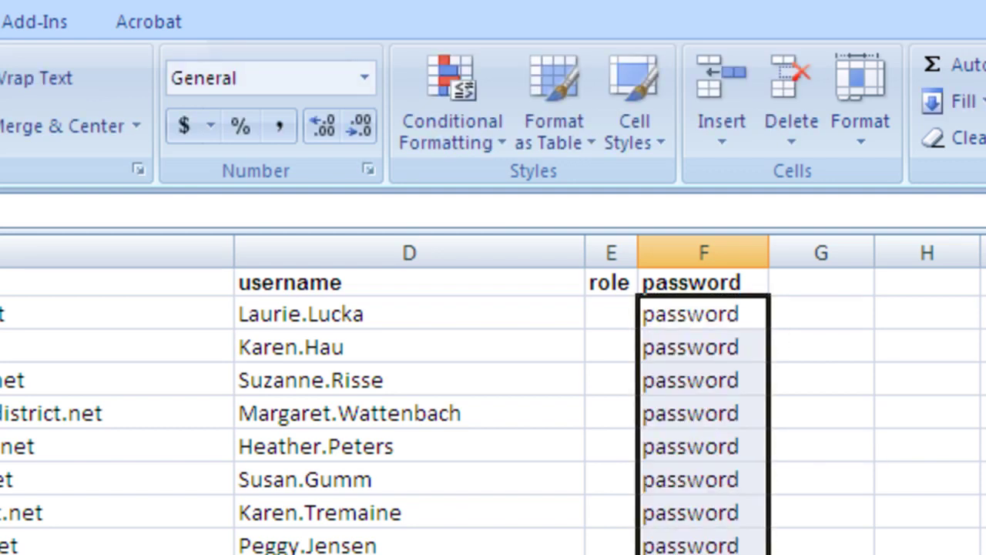
key("Delete")
Step: Enter the formula =RANDBETWEEN(22222,22222222) in F2 to generate a random numeric password
left_click(686, 315)
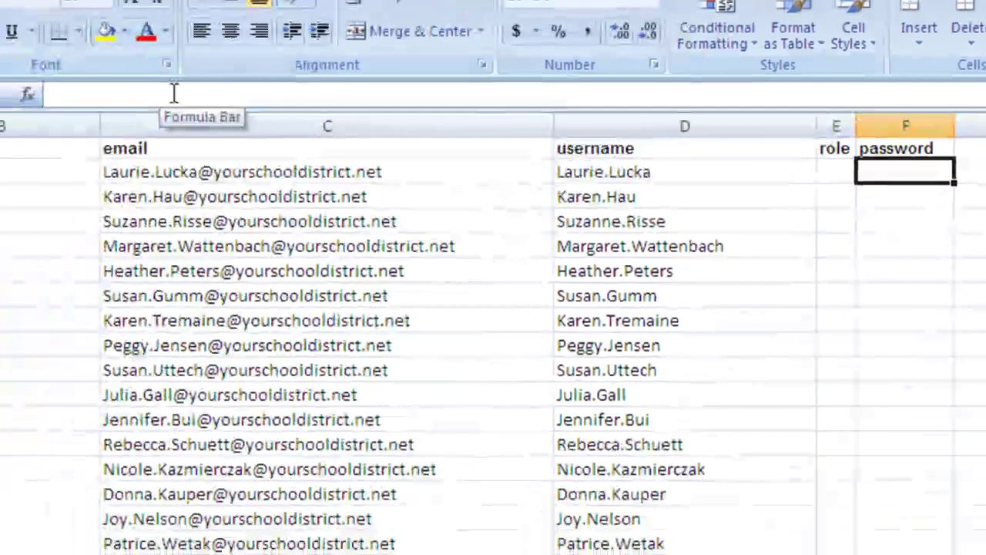
left_click(250, 94)
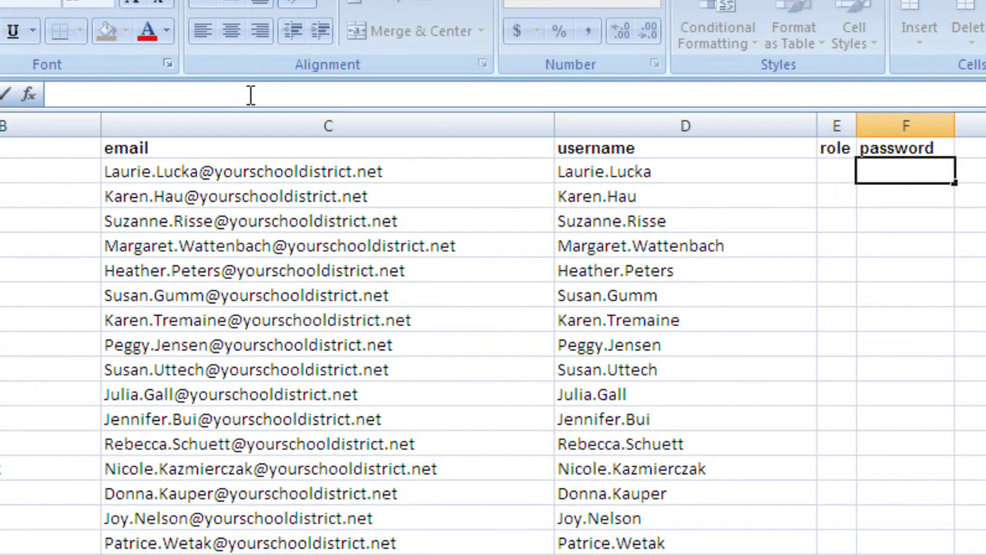
type("=")
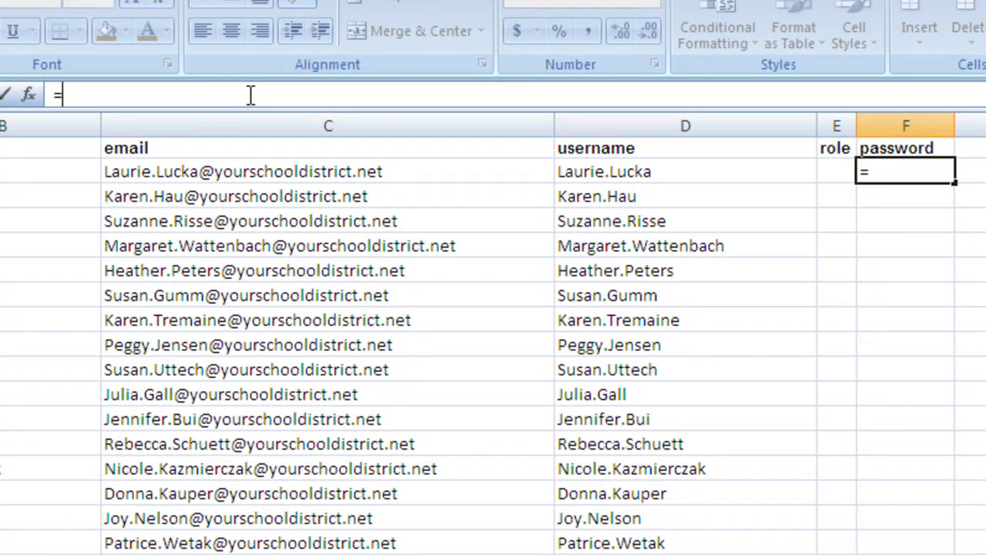
type("rna")
key("BackSpace")
key("BackSpace")
type("an")
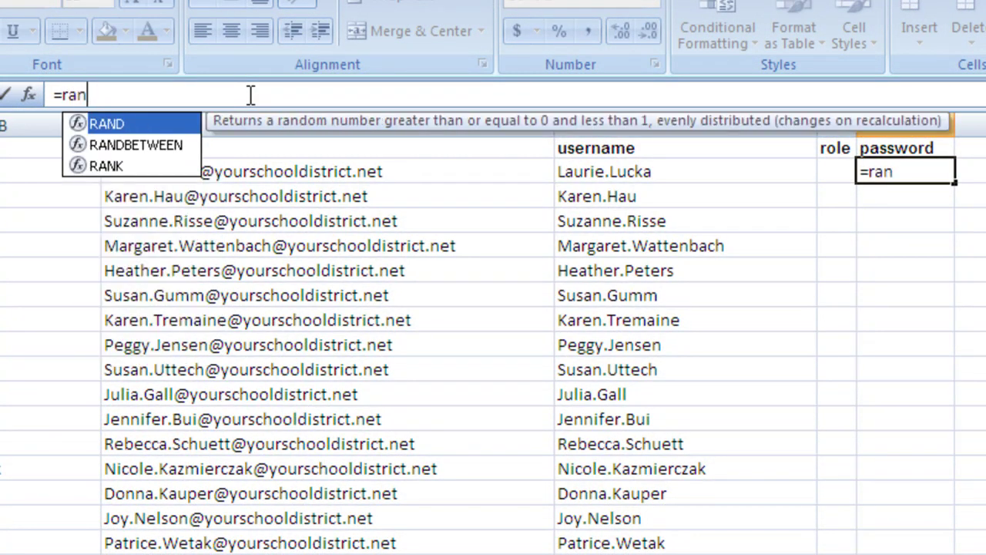
double_click(154, 144)
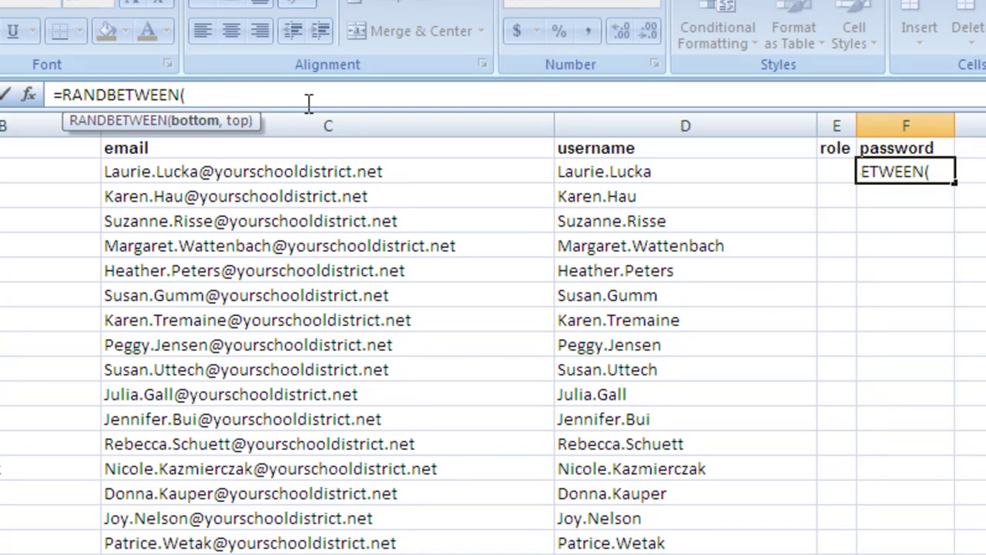
type("22222,")
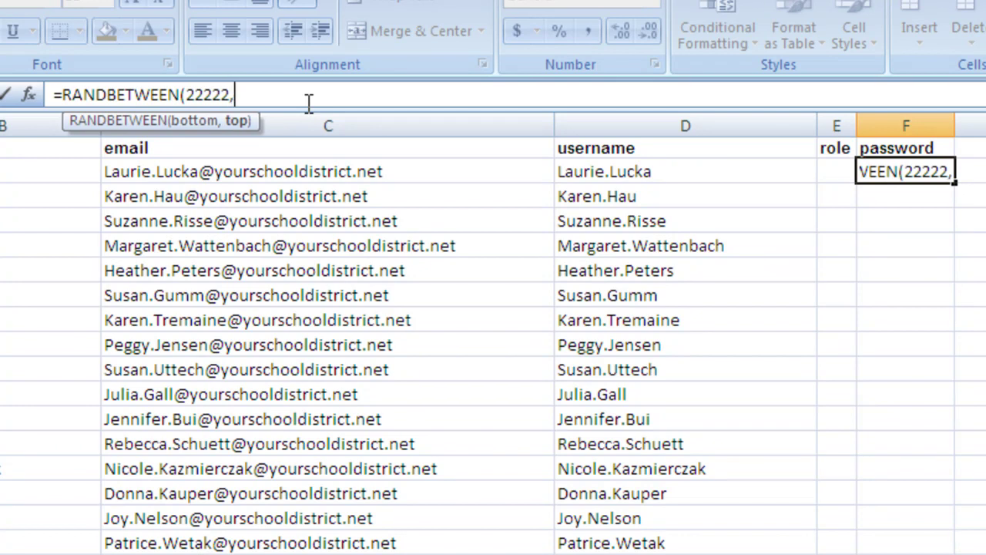
type("22222222")
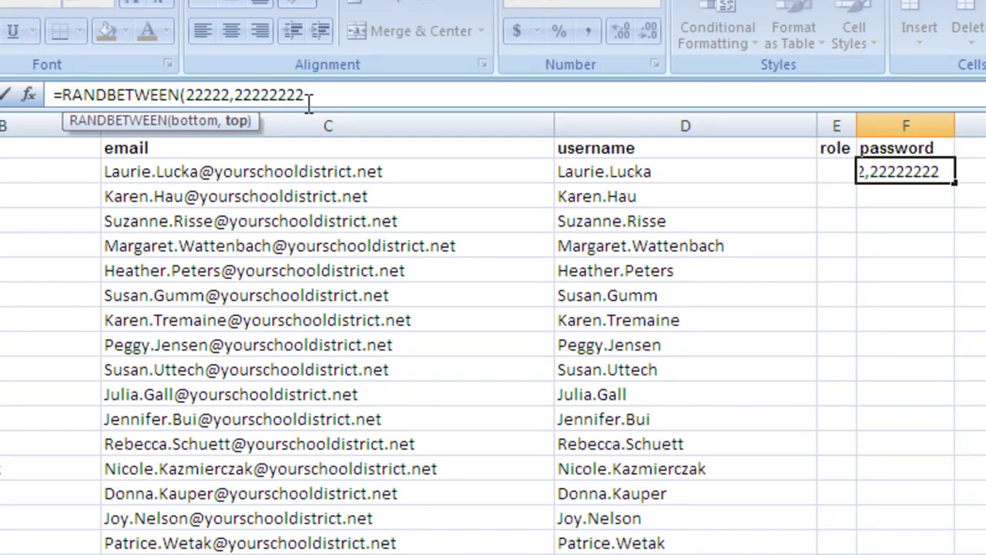
type(")")
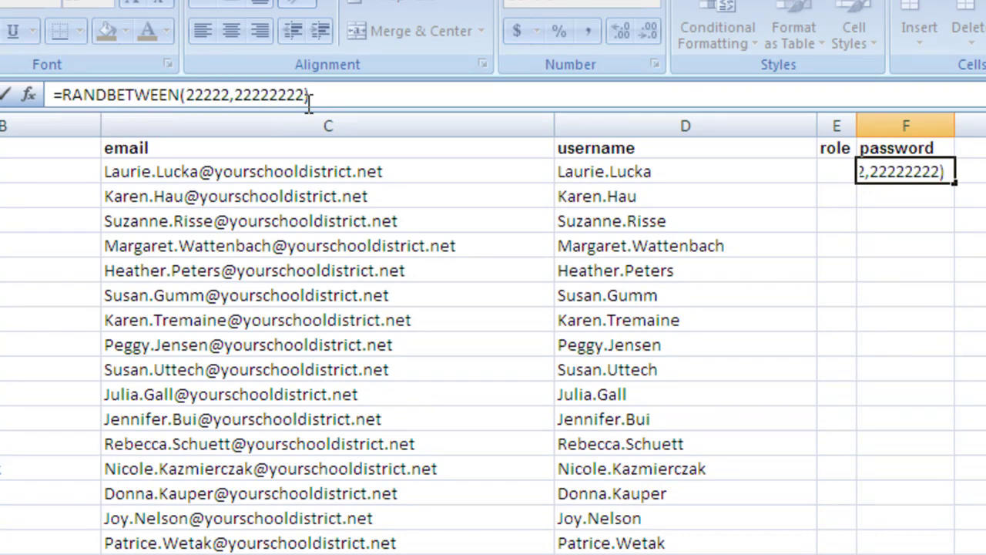
key("Return")
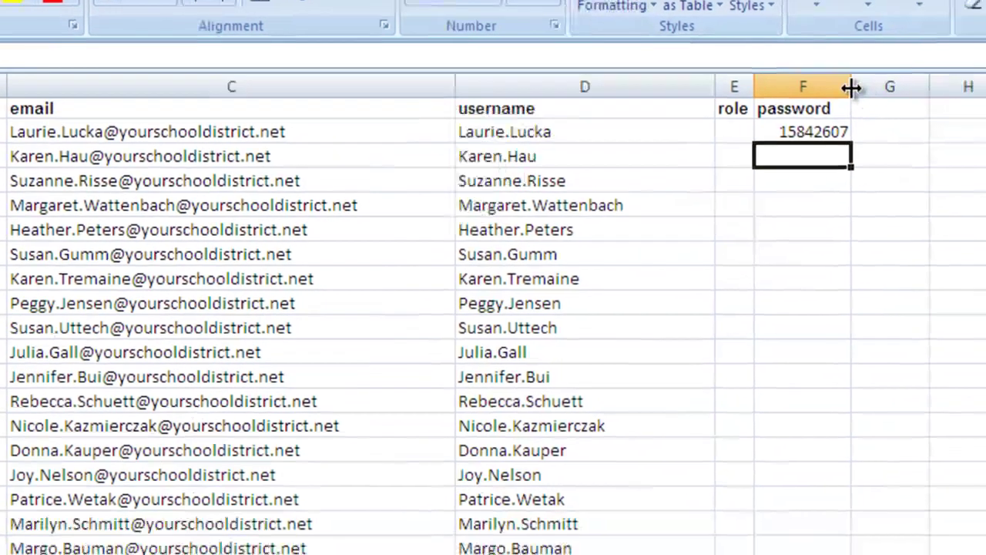
Step: Widen column F and fill the random-number formula from F2 down the password column for the rest of the teacher list
left_click_drag(954, 126, 985, 126)
left_click_drag(719, 23, 719, 23)
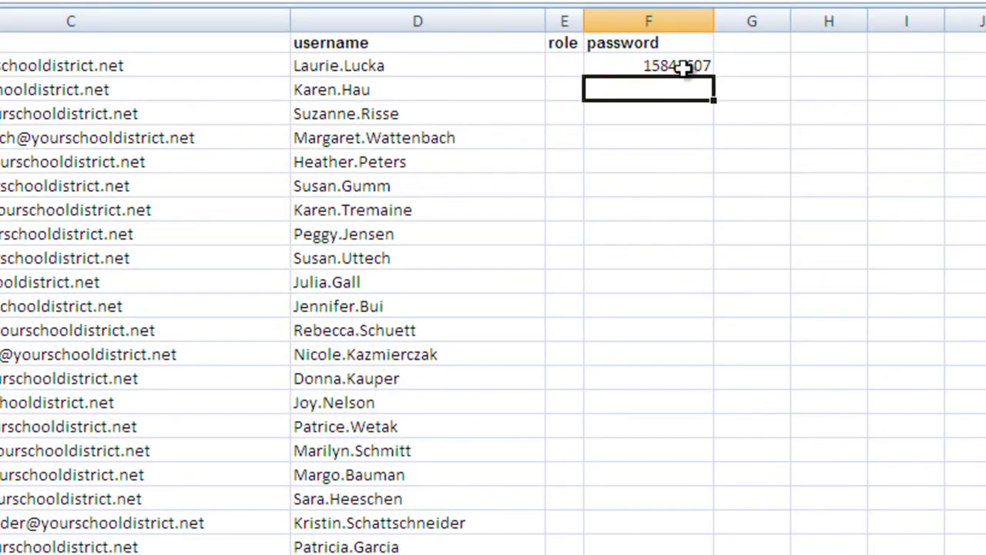
left_click(682, 68)
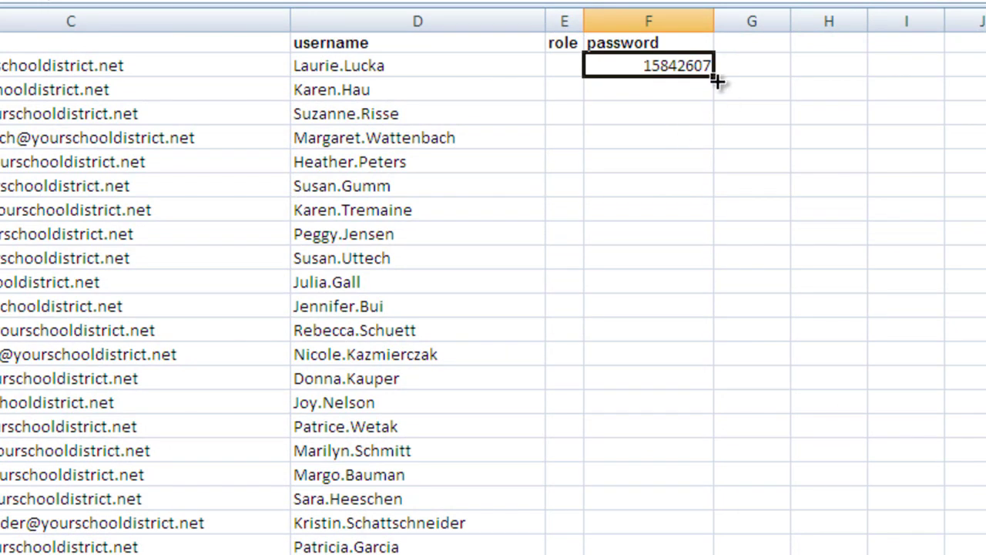
left_click_drag(715, 79, 739, 423)
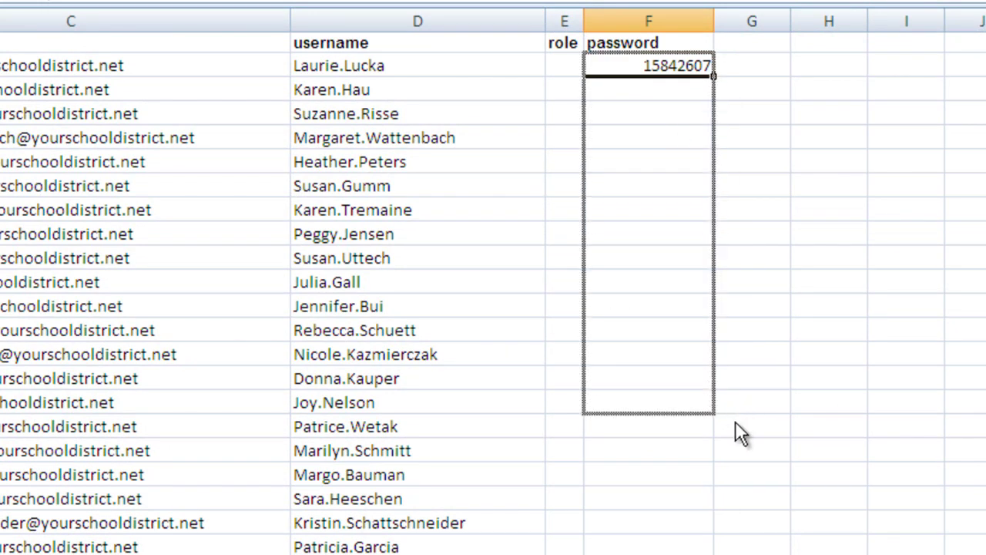
left_click(680, 521)
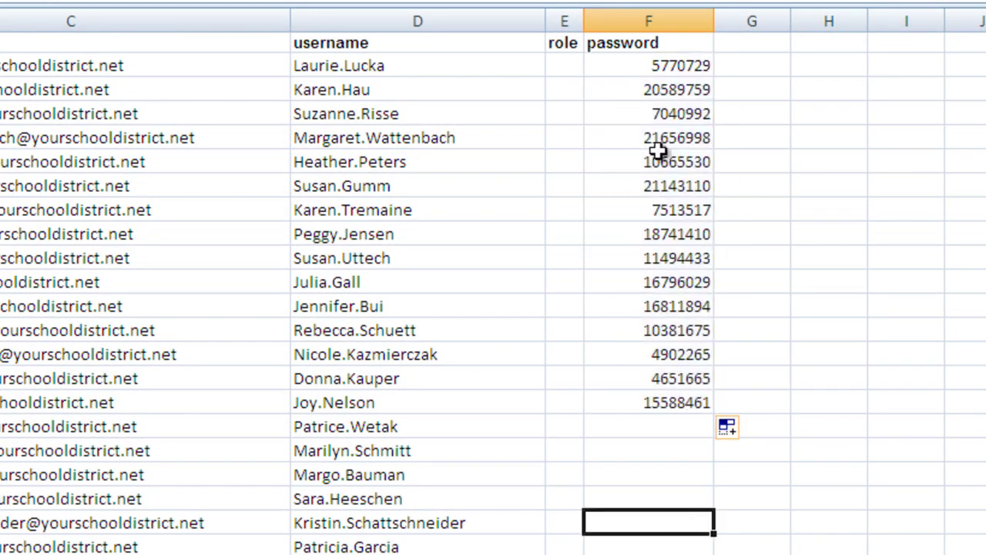
left_click(671, 405)
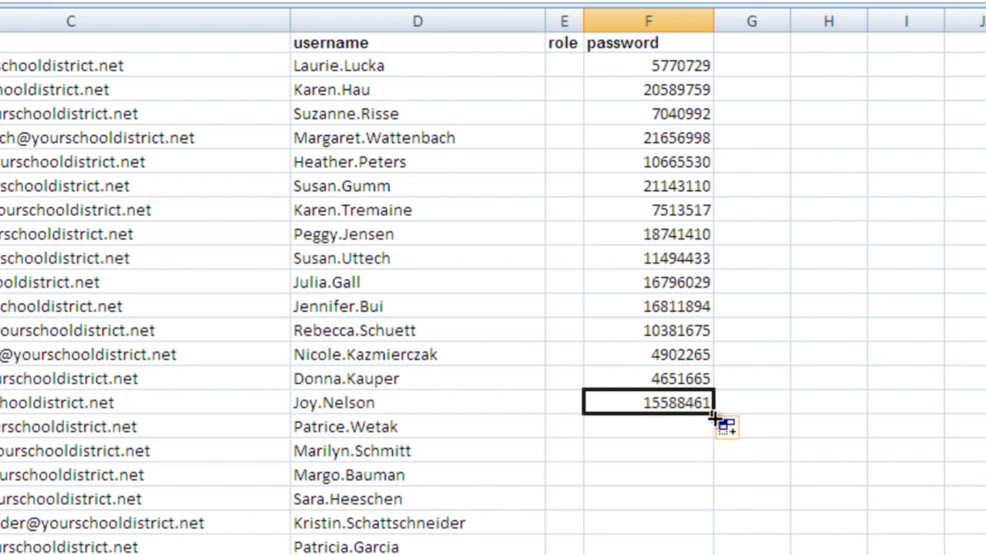
left_click_drag(716, 413, 680, 224)
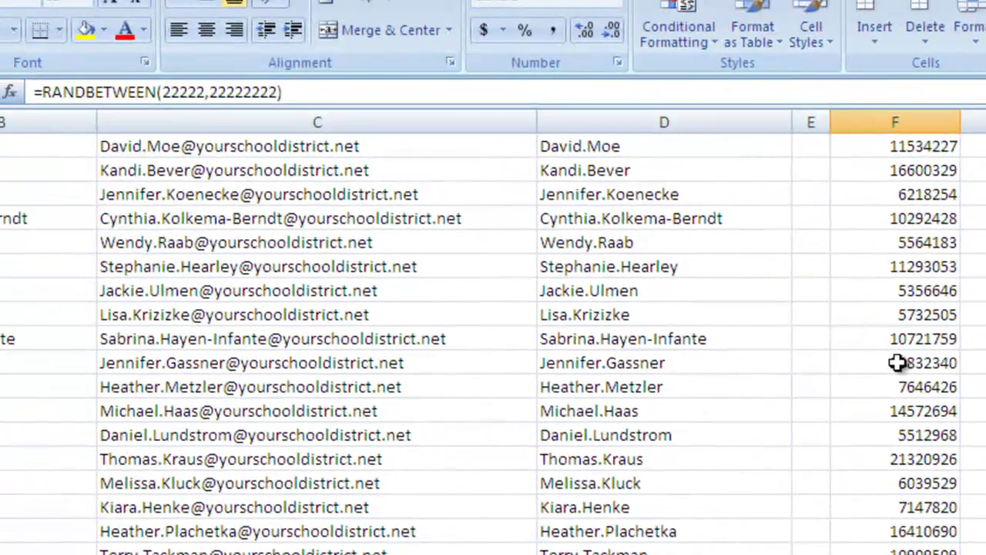
scroll(915, 486, "up", 10)
scroll(899, 470, "up", 2)
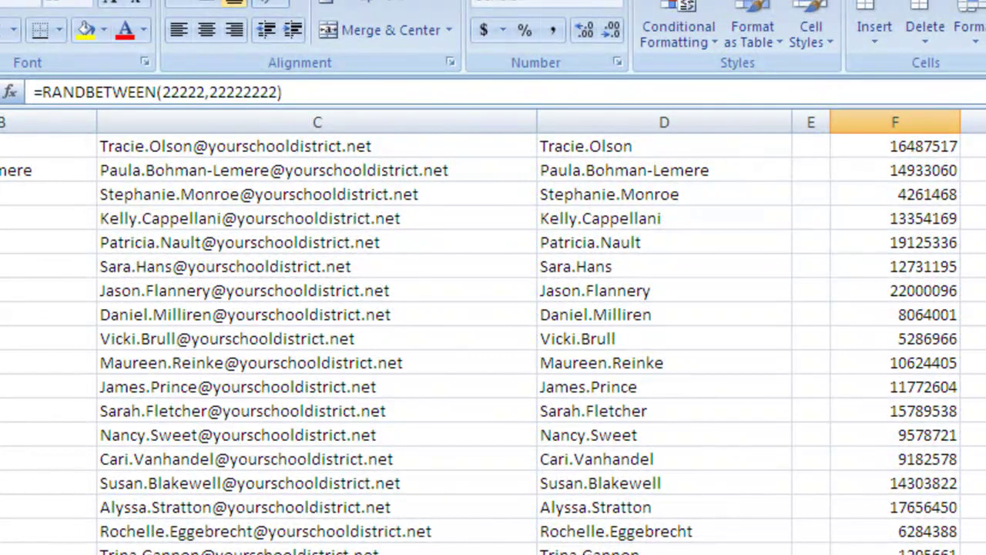
scroll(492, 338, "down", 20)
scroll(493, 338, "up", 20)
Step: Enter a test letter in E2 to force the random password formulas to recalculate, and delete that letter
left_click(793, 167)
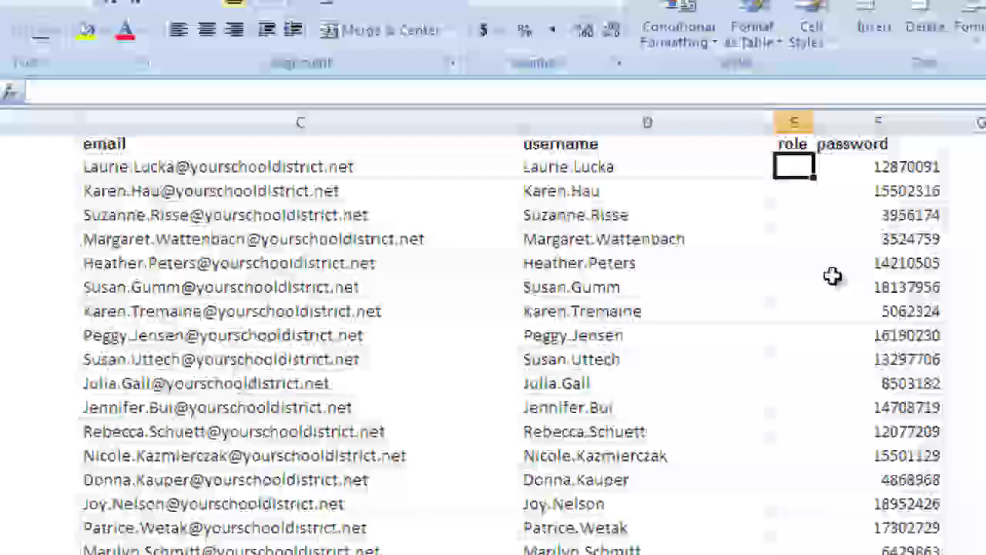
left_click(899, 166)
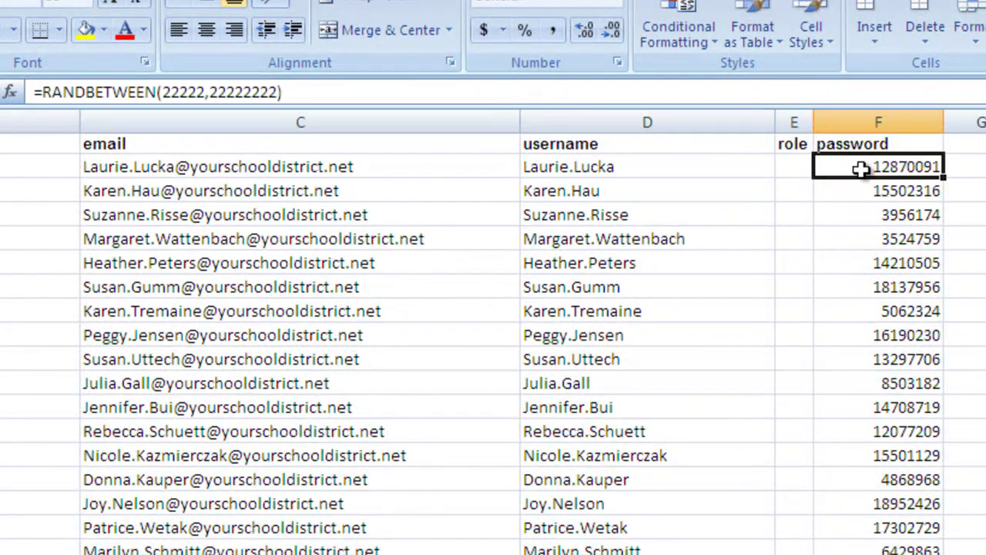
left_click(794, 169)
type("I")
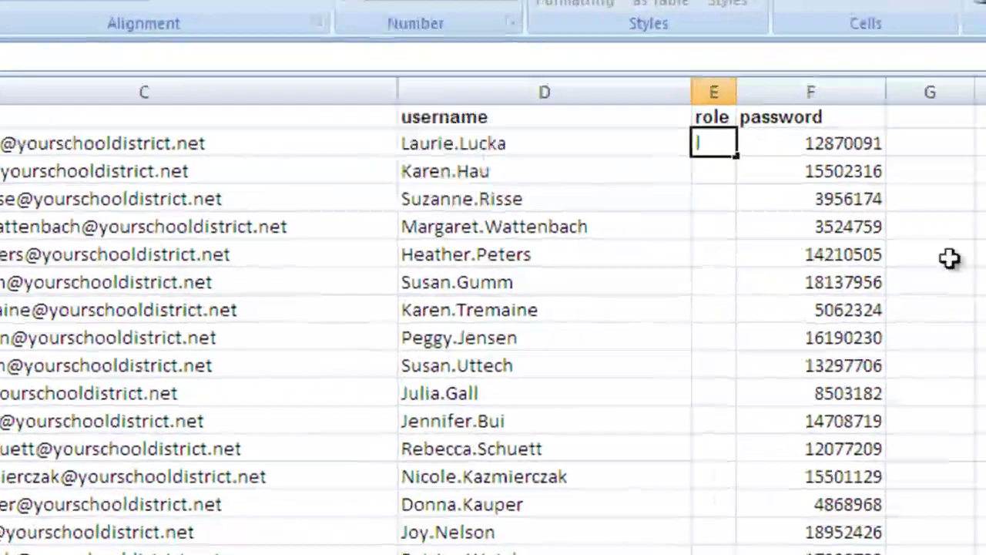
key("Return")
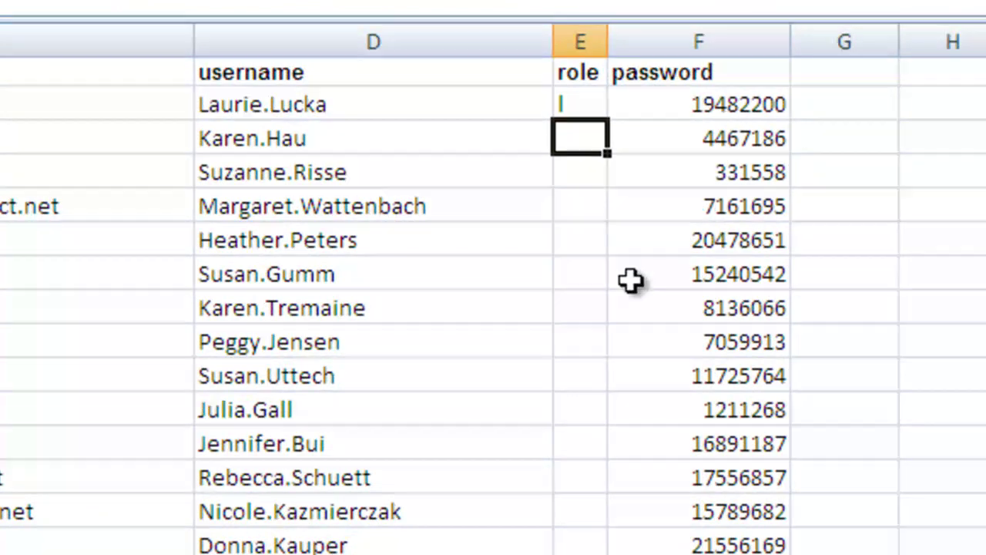
left_click(714, 106)
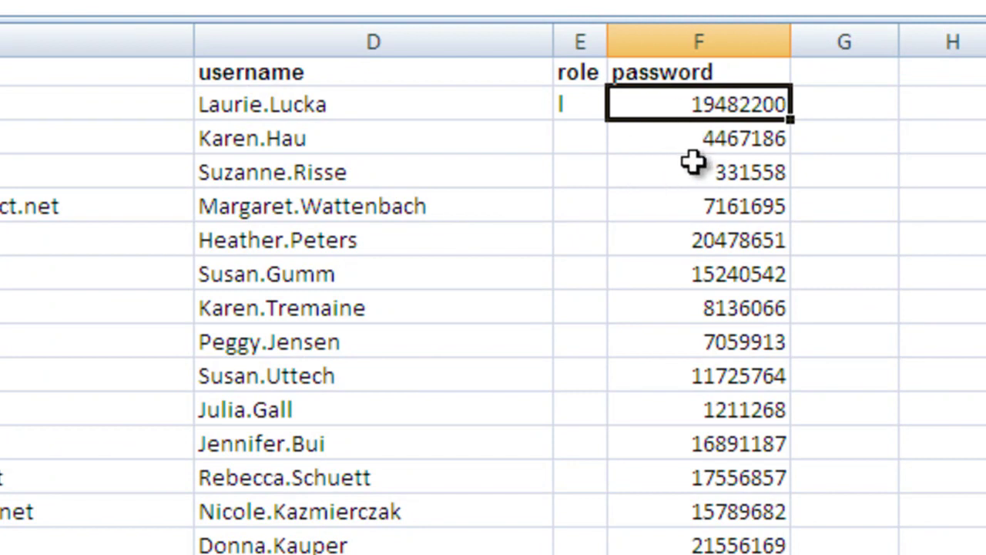
left_click(578, 99)
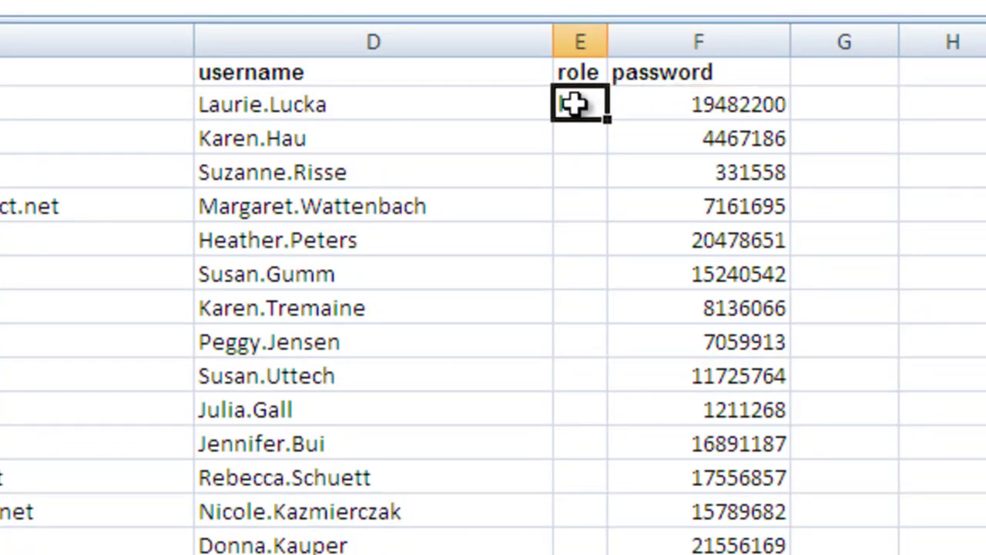
key("Delete")
left_click(602, 151)
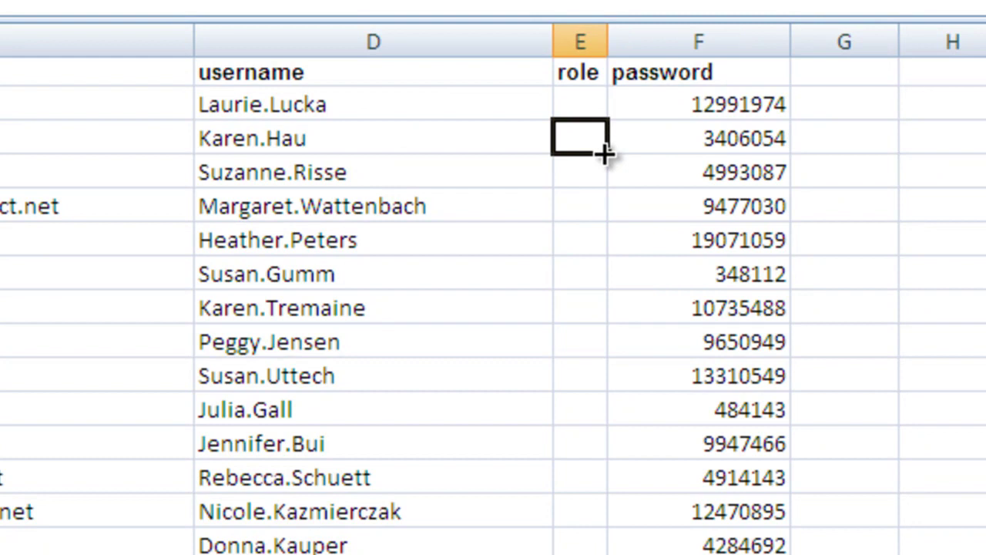
Step: Copy the password column F and paste it into column G as values only
left_click(647, 172)
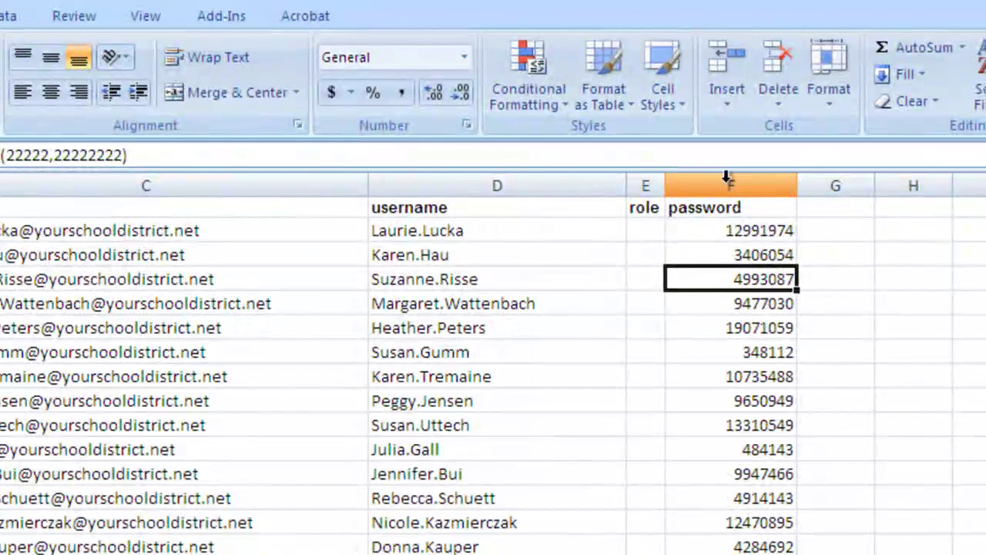
left_click(718, 186)
right_click(717, 229)
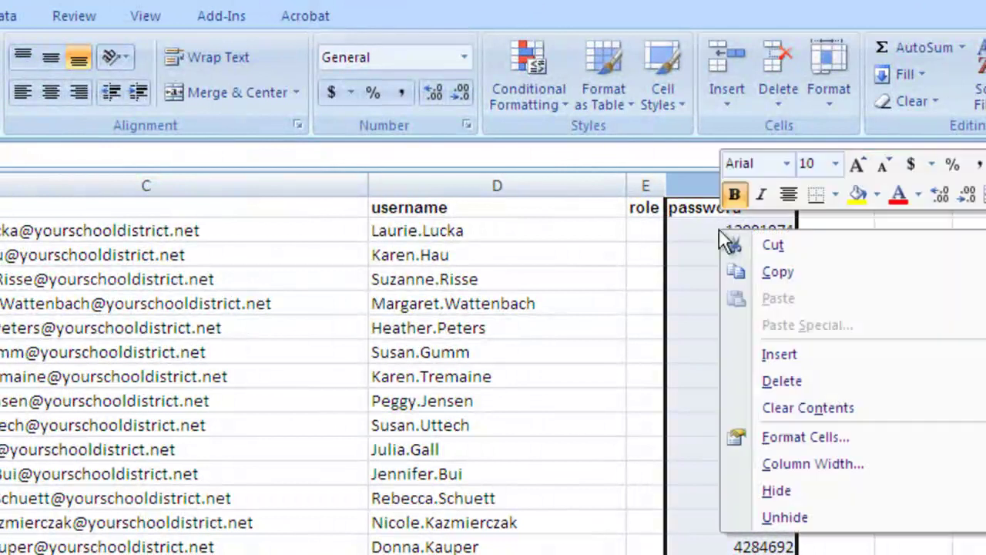
left_click(763, 266)
left_click(837, 185)
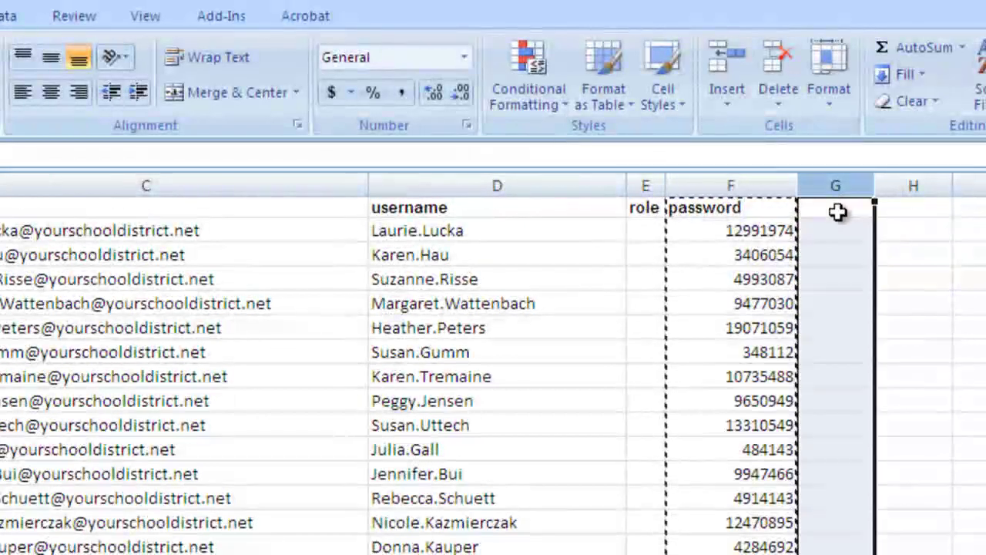
right_click(838, 215)
left_click(877, 308)
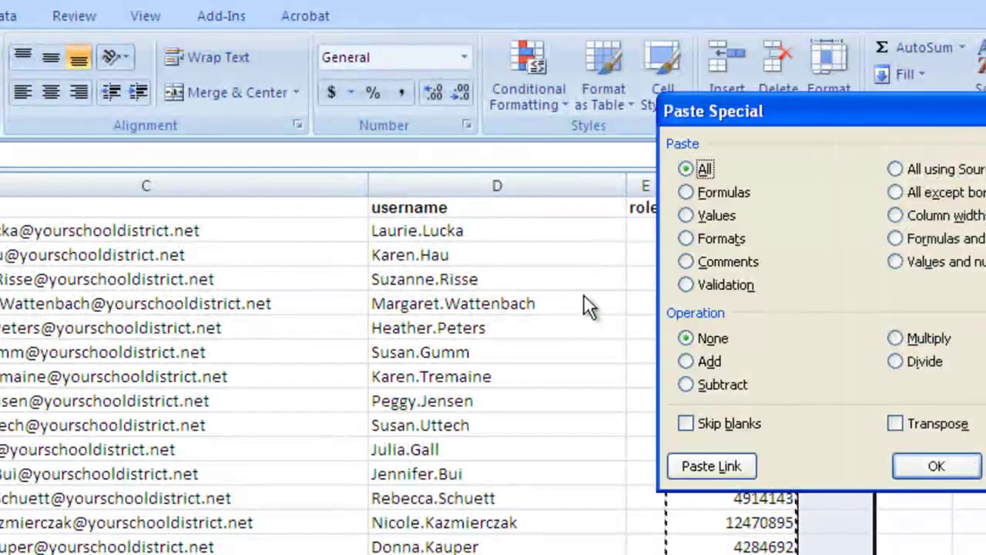
left_click(687, 216)
left_click(941, 464)
Step: Delete the original formula-based password column F, leaving only the column with the pasted values
left_click(728, 185)
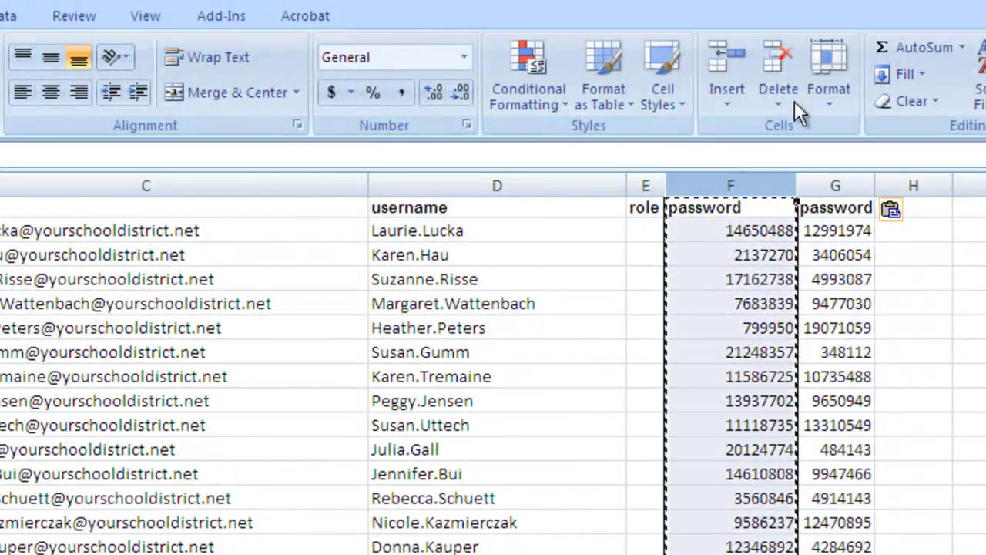
left_click(778, 66)
left_click(768, 240)
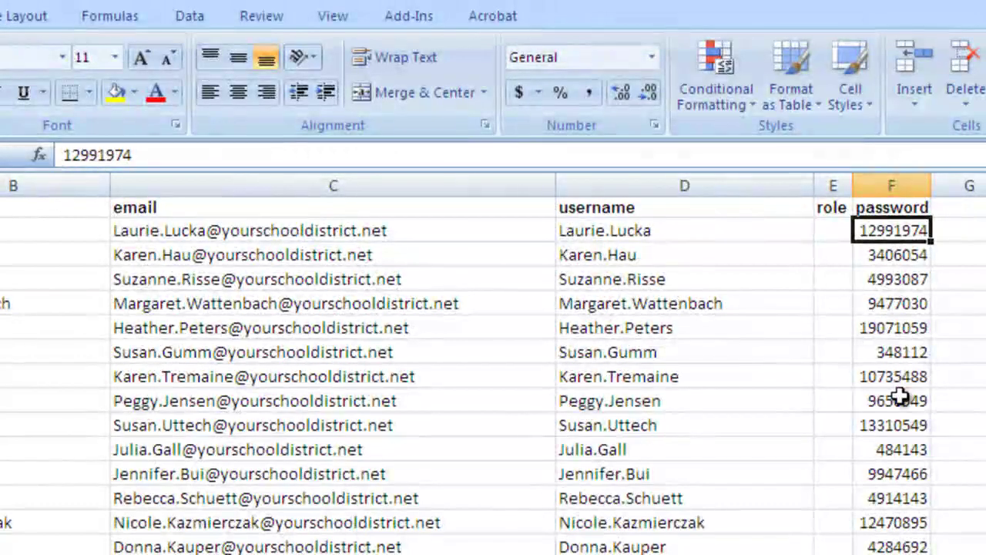
Step: Add the header "website" in G1, beside the password column
left_click(962, 208)
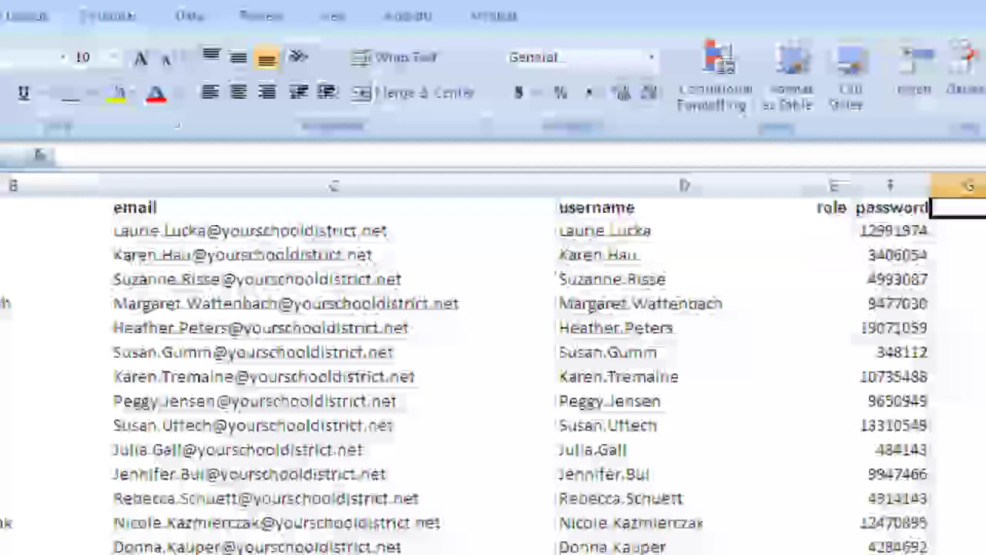
type("web")
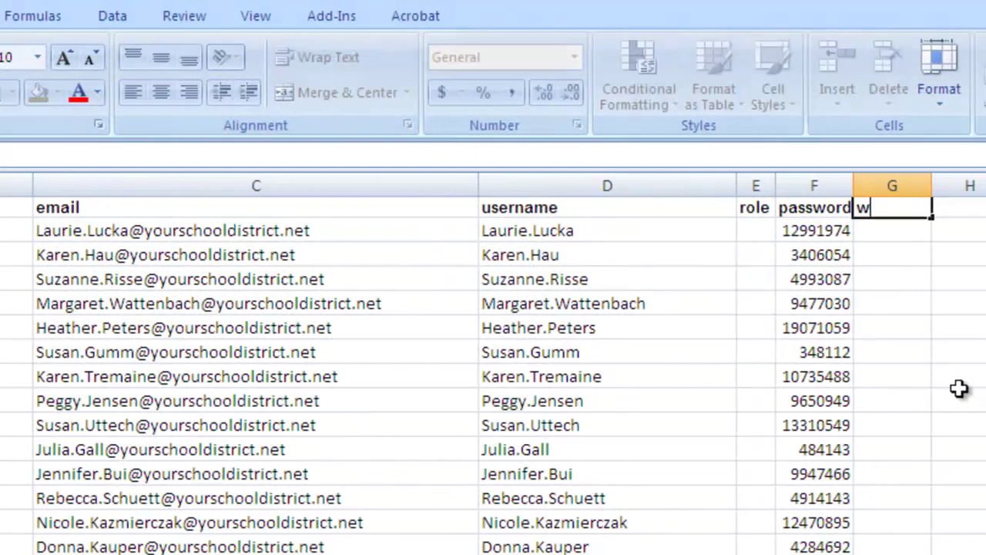
type("site")
left_click(878, 270)
left_click(891, 225)
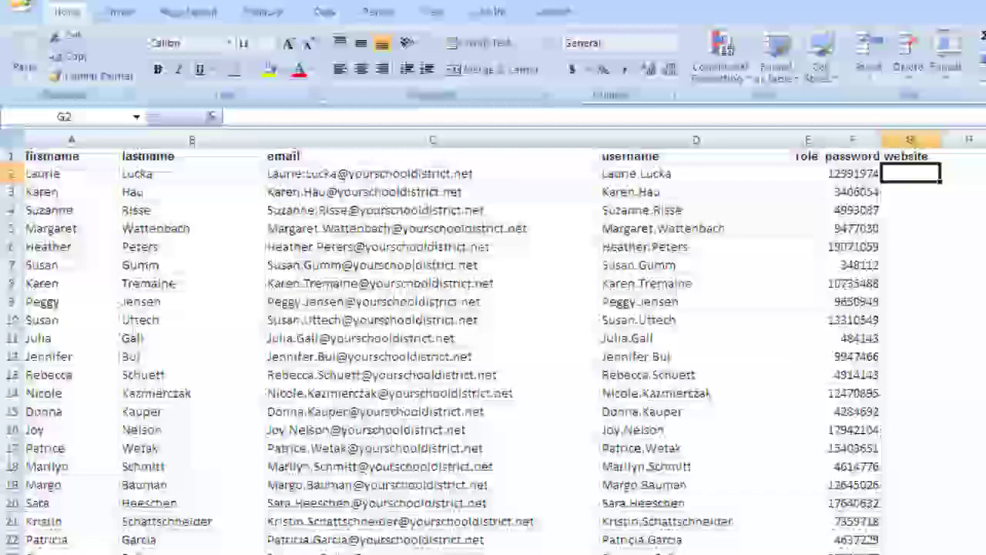
Step: Switch to the WordPress Add Multiple Users page in the browser and review the CSV/TXT Upload instructions
key("alt+Tab")
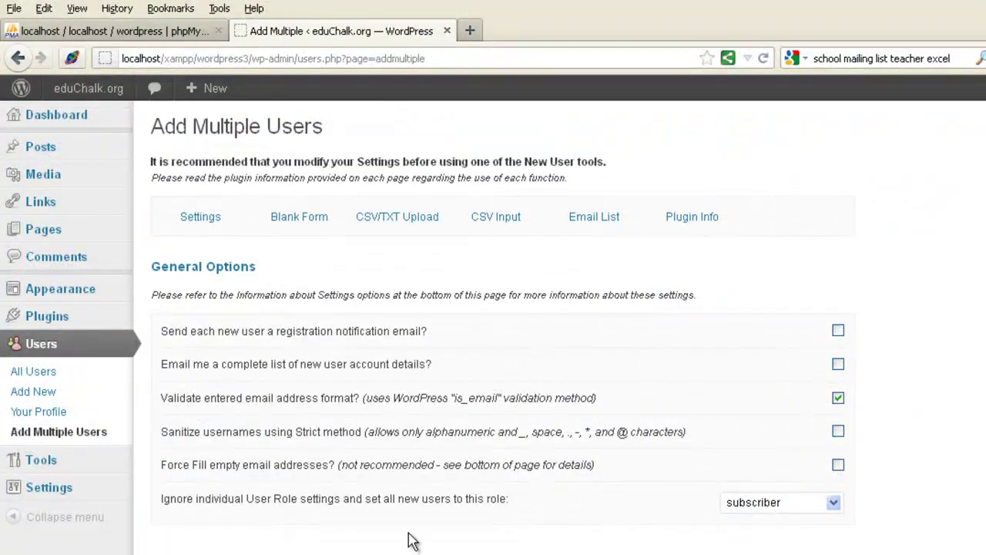
left_click(408, 219)
scroll(386, 367, "down", 3)
scroll(386, 367, "down", 5)
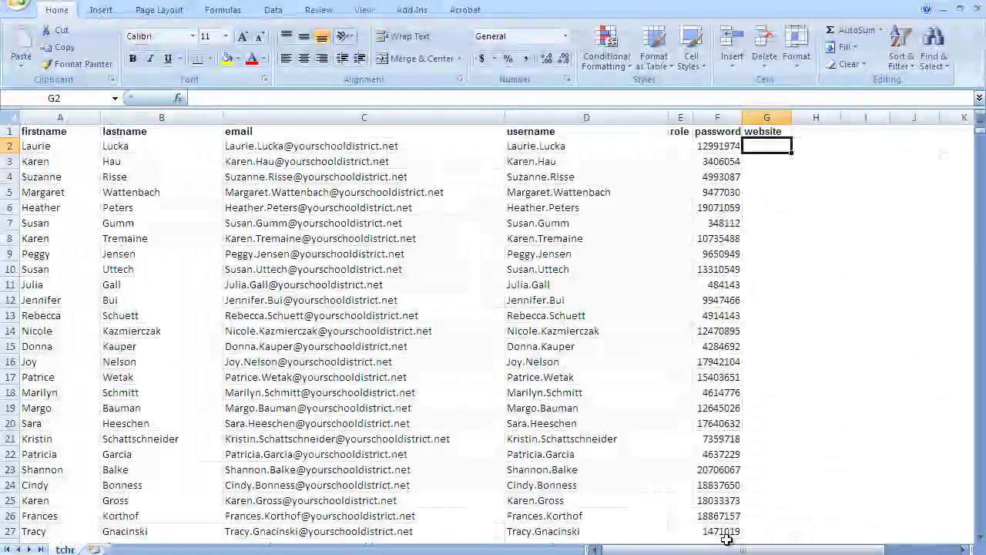
Step: Back in the Excel teacher list, insert five blank columns before the firstname column
left_click(60, 117)
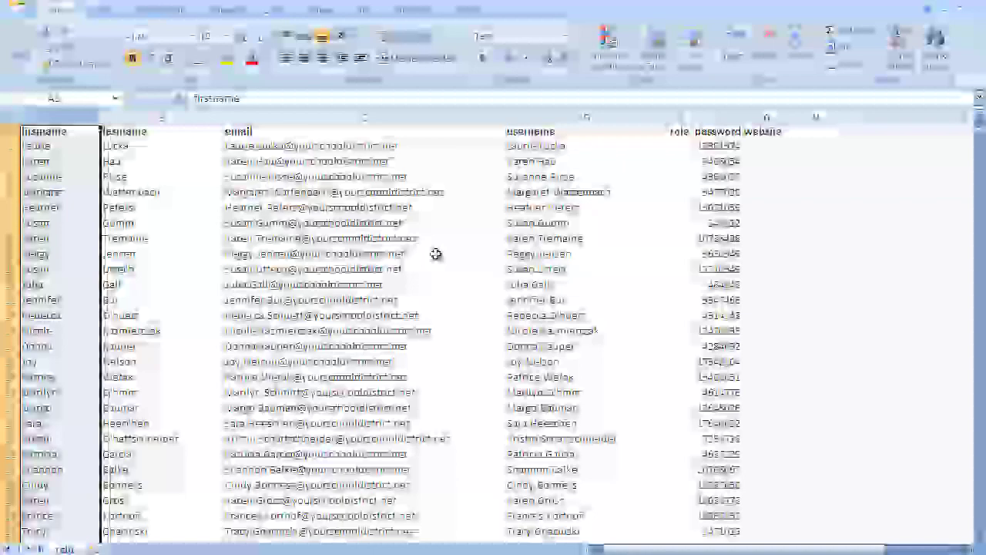
left_click(730, 39)
left_click(730, 39)
left_click(730, 39)
left_click(730, 38)
left_click(730, 38)
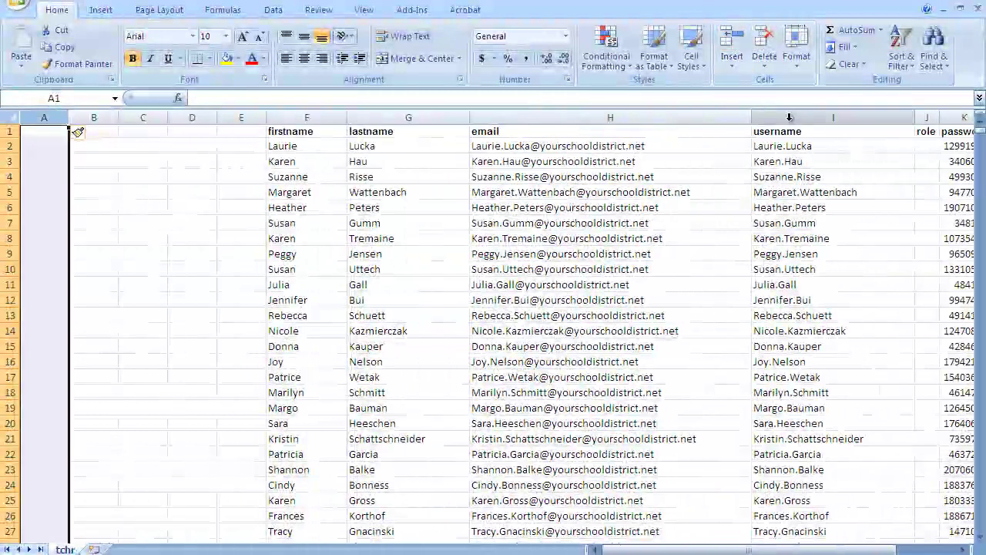
Step: Move the username, password and email columns into columns A, B and C
left_click(788, 117)
left_click_drag(751, 146, 42, 185)
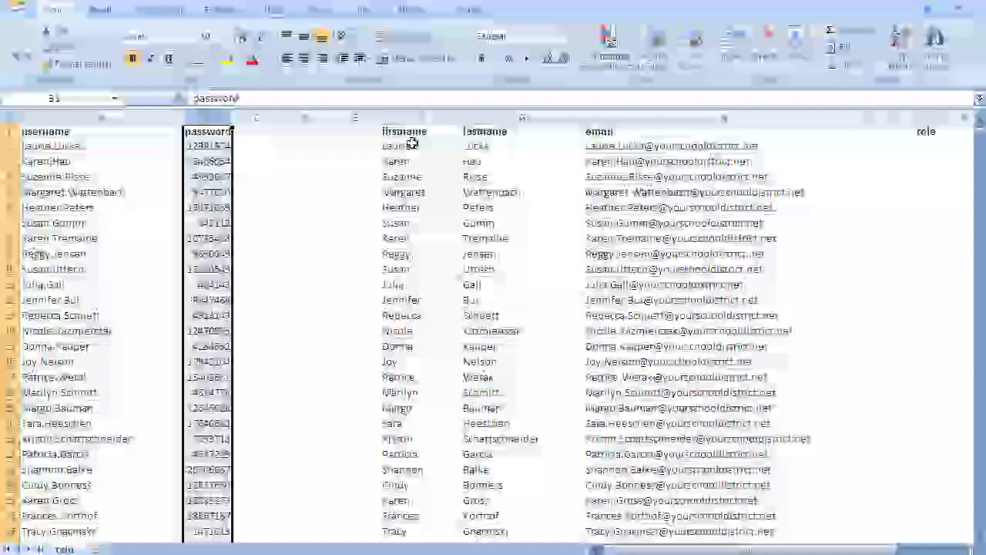
left_click(667, 117)
left_click_drag(616, 131, 258, 132)
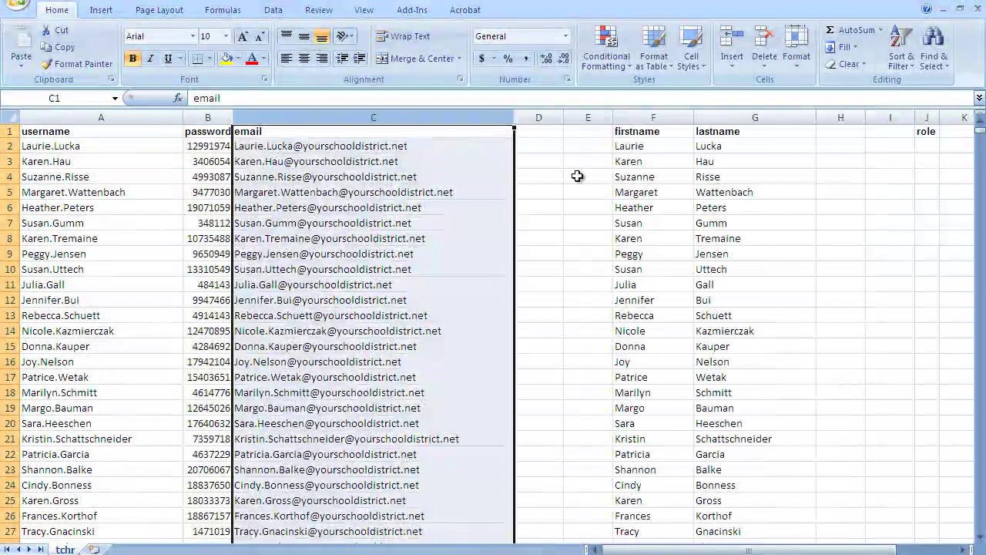
Step: Move role, firstname, lastname and website into columns D to G, and fit the widths of columns A to G
left_click(926, 117)
left_click_drag(928, 126, 526, 130)
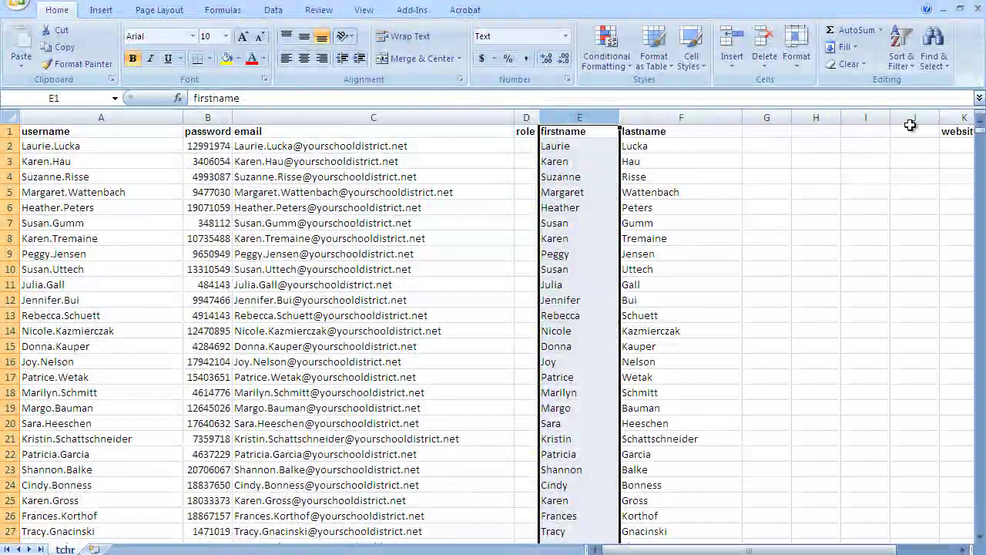
left_click_drag(963, 131, 767, 130)
left_click_drag(108, 118, 763, 132)
left_click(593, 257)
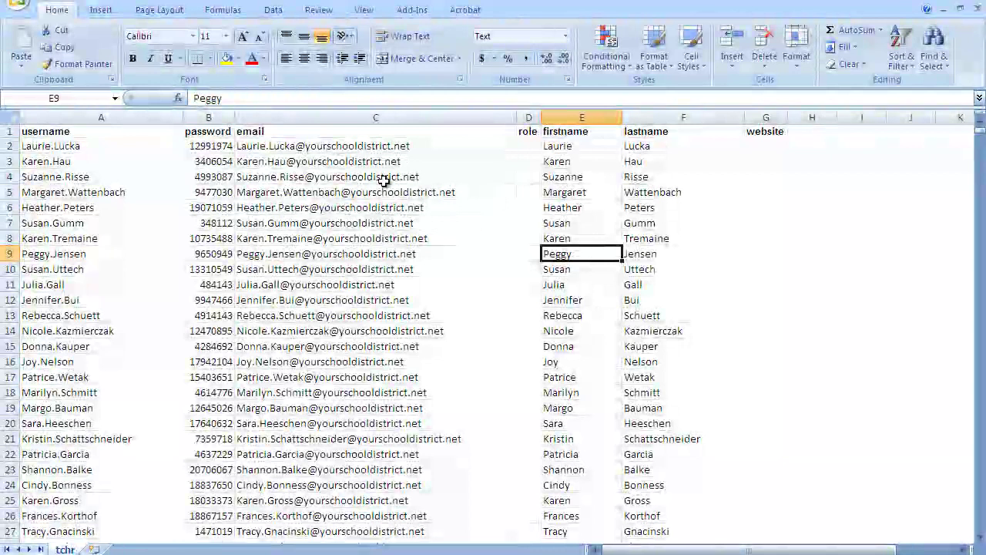
Step: Clear the contents of the whole role column D and re-enter the header "role" in D1
left_click(529, 117)
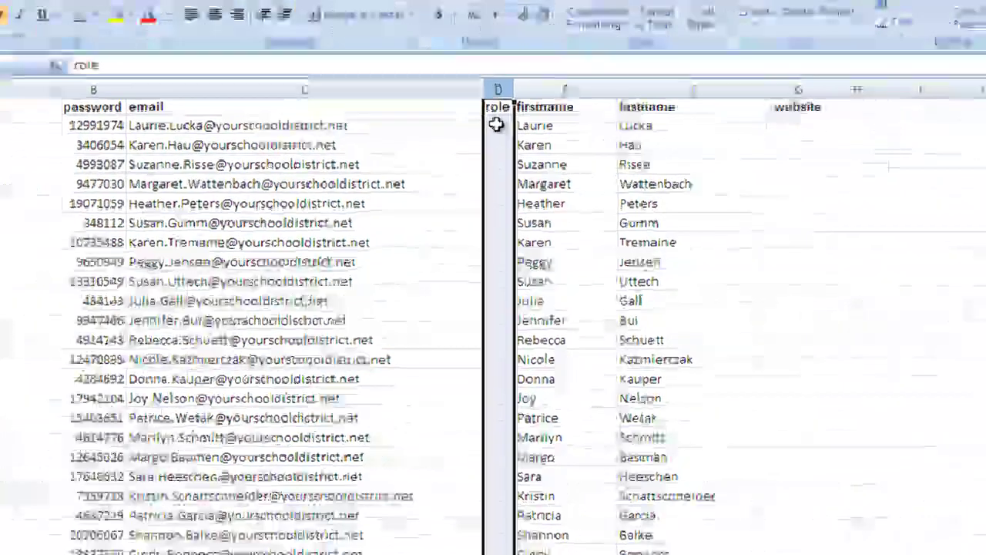
right_click(528, 145)
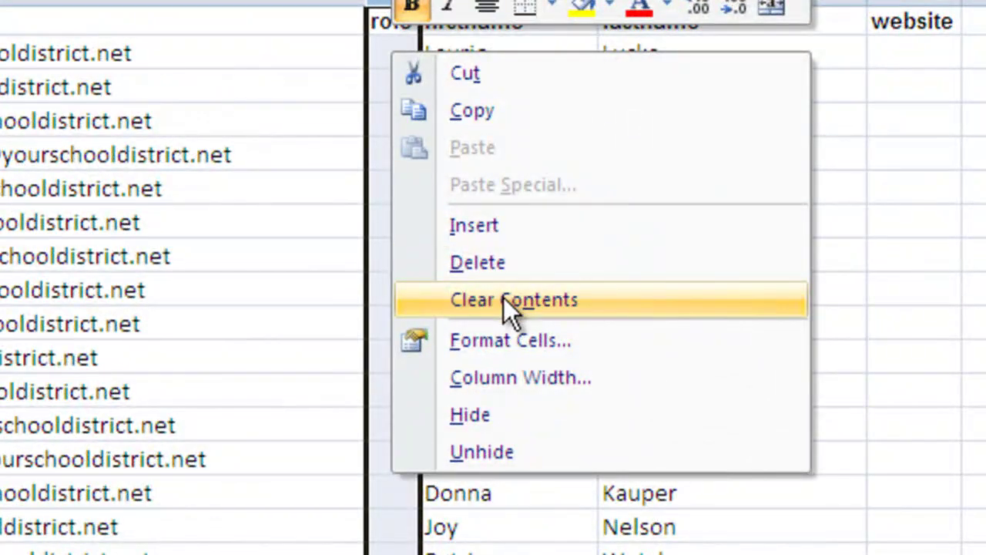
left_click(503, 298)
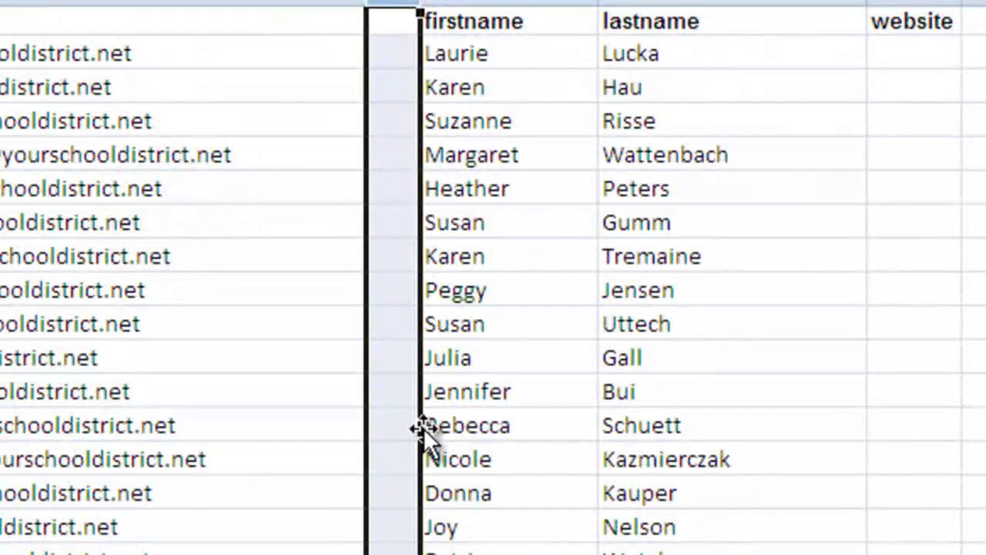
left_click(391, 22)
type("role")
key("Return")
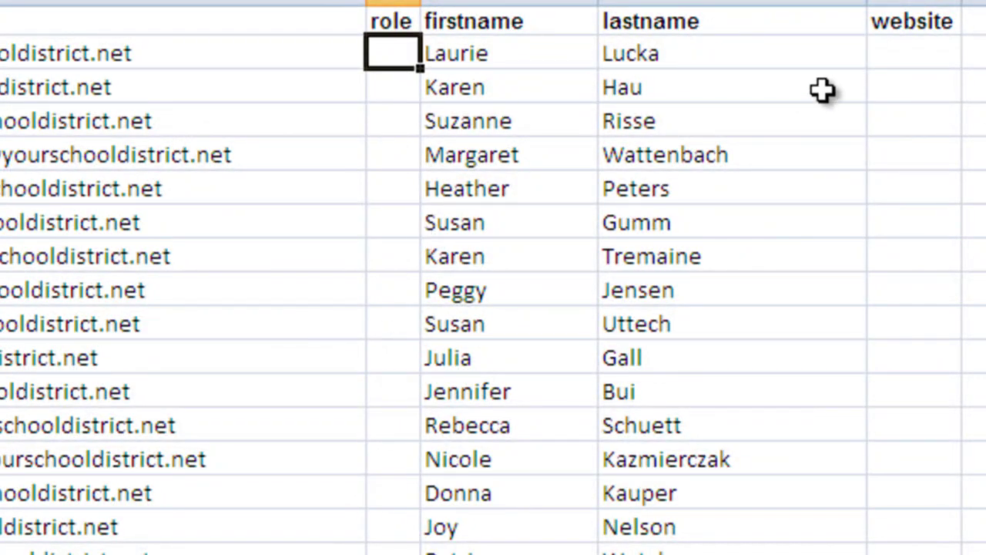
Step: Clear the contents of the whole website column G and re-enter the header "website" in G1
left_click(915, 2)
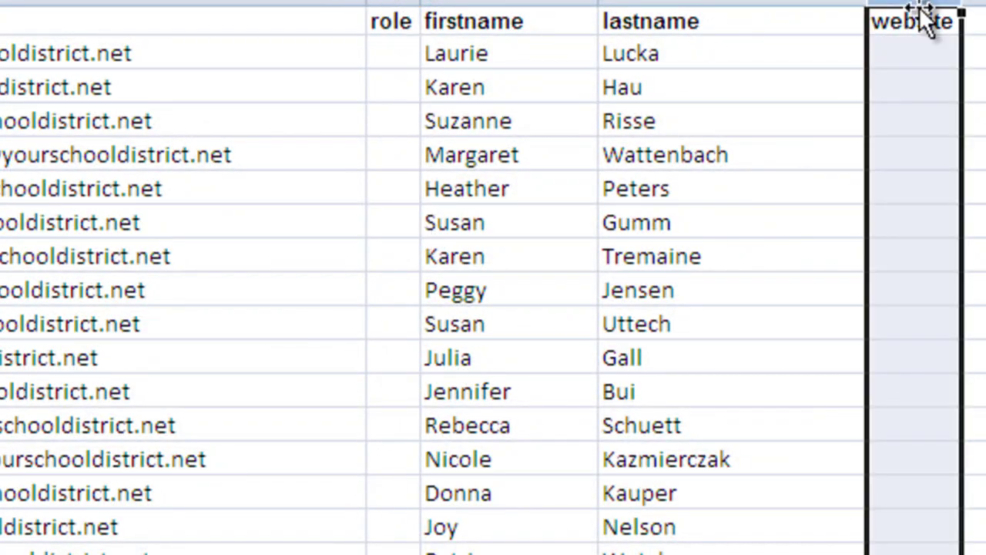
right_click(917, 38)
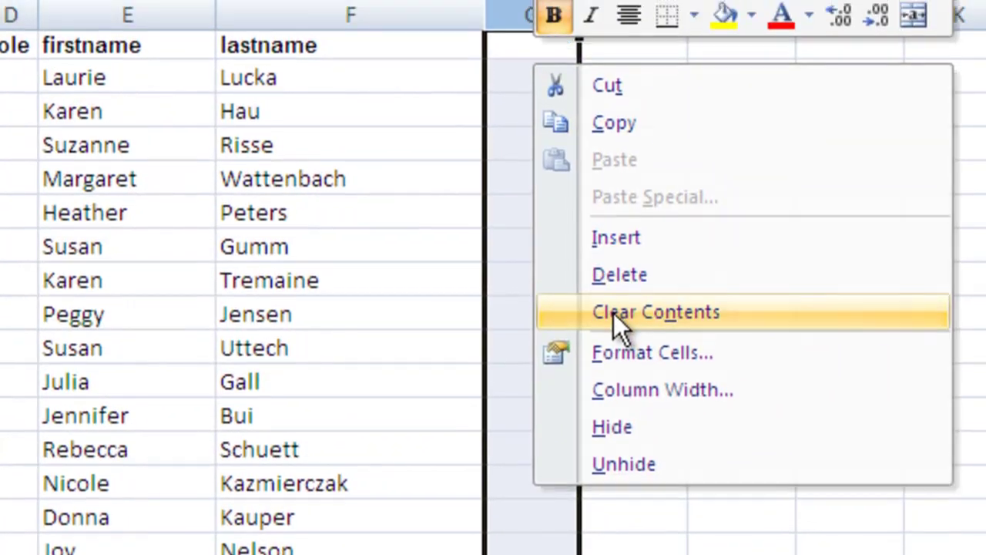
left_click(620, 288)
left_click(534, 156)
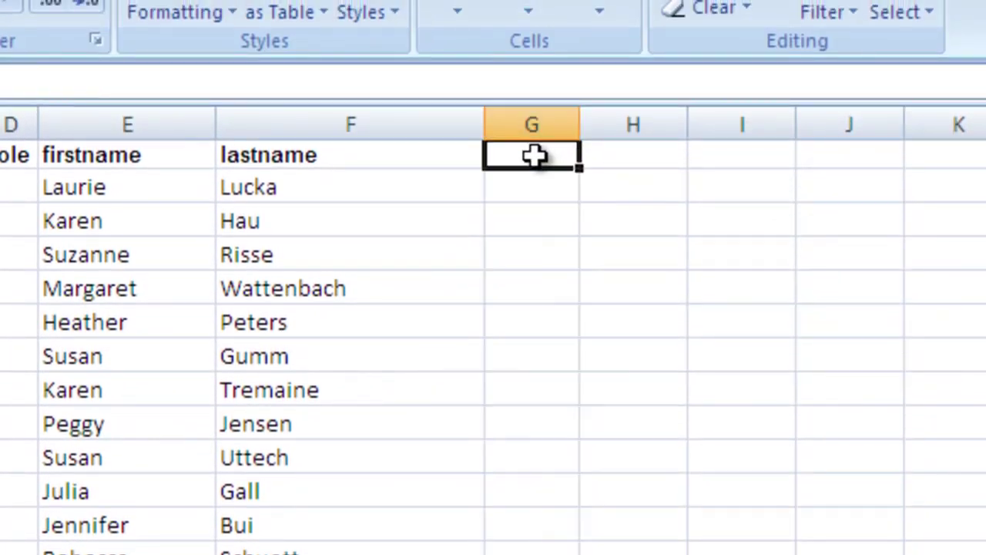
type("website")
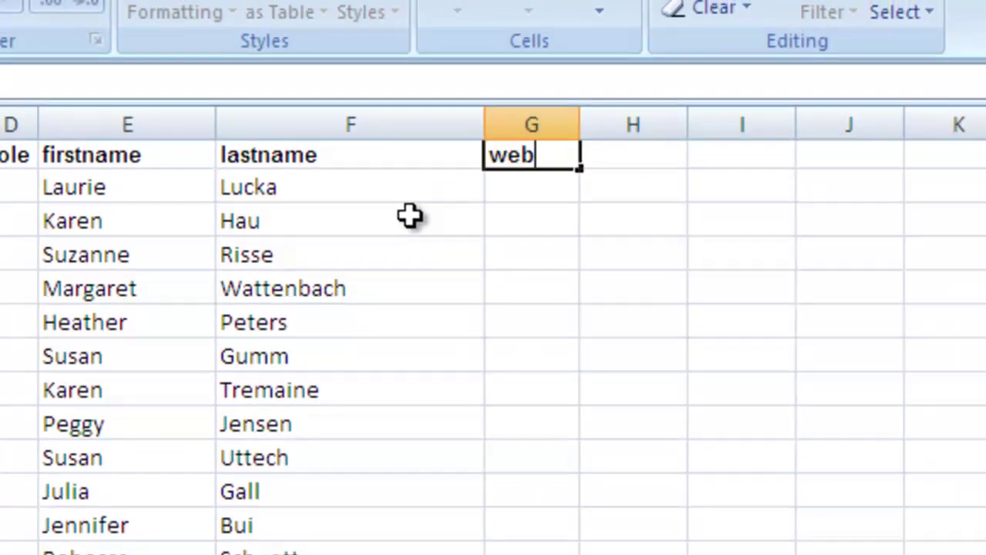
left_click(519, 187)
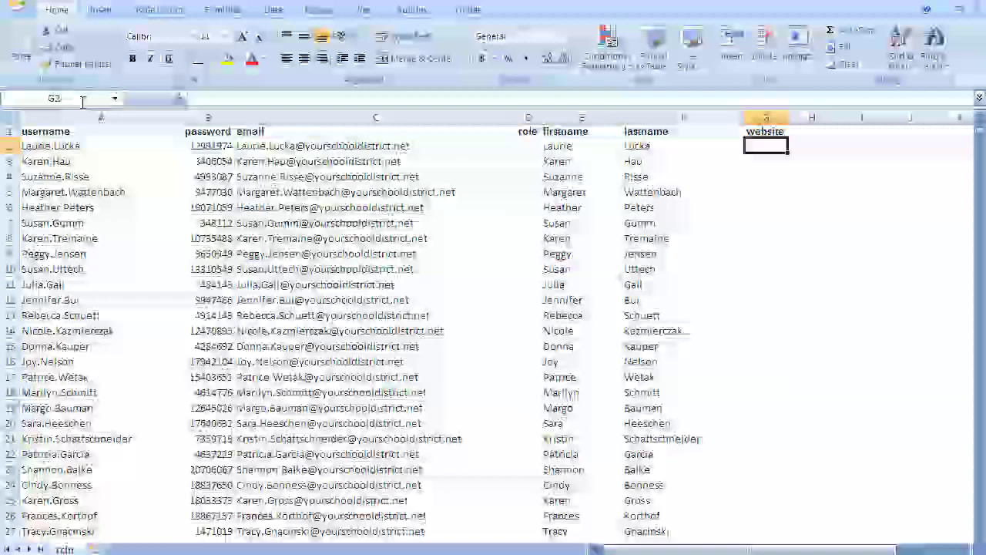
Step: Save a copy of the teacher list in Excel Workbook format as full_file.xlsx on the Desktop
left_click(19, 7)
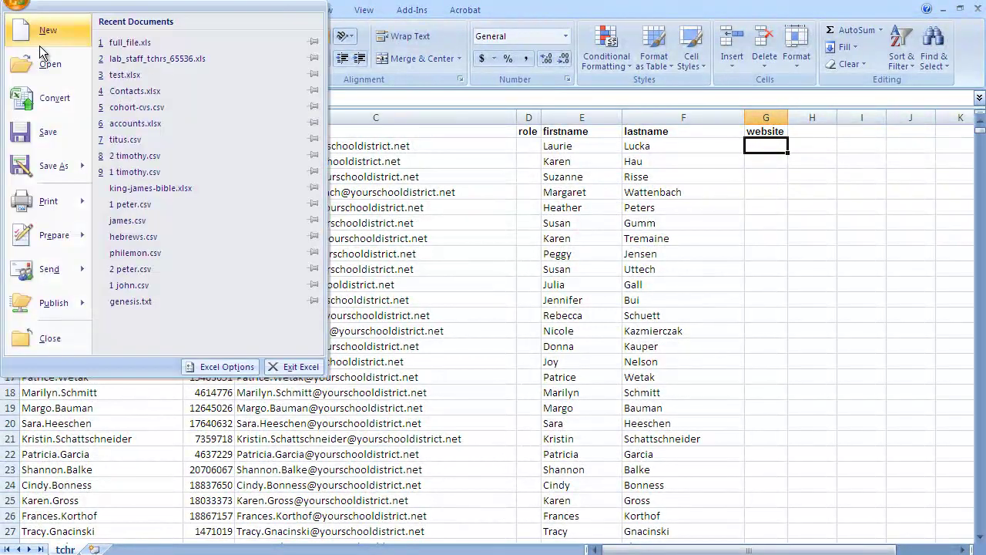
mouse_move(66, 165)
left_click(153, 57)
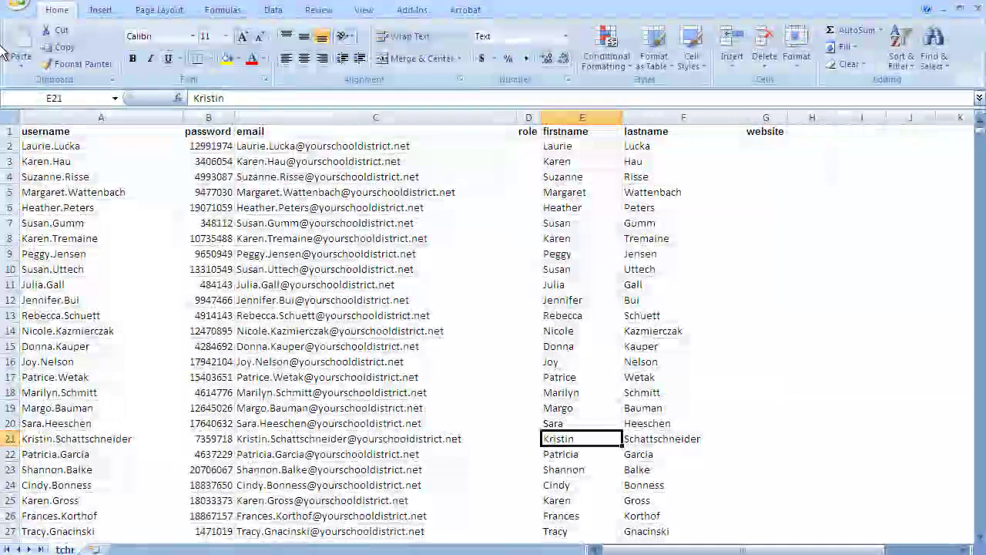
left_click(19, 8)
mouse_move(50, 138)
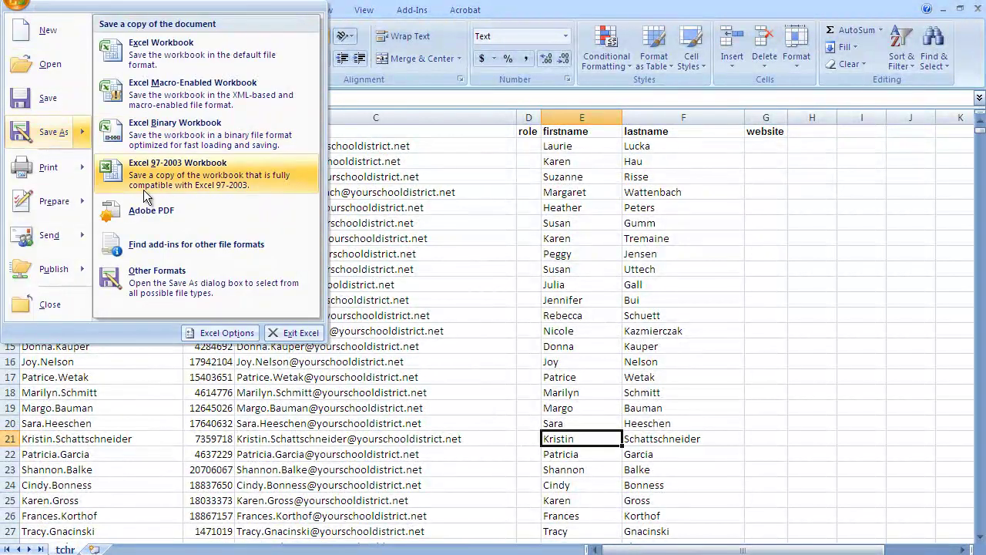
left_click(176, 280)
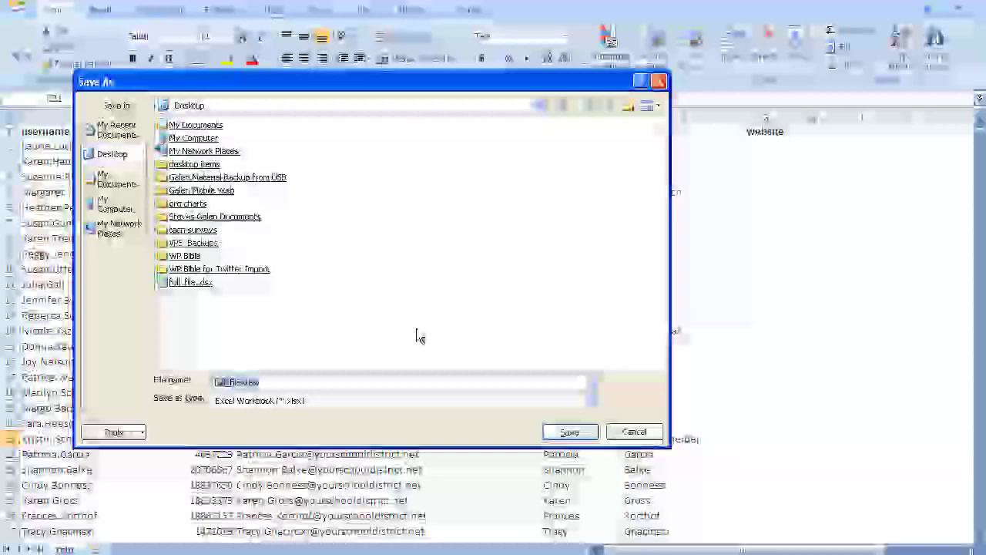
left_click(628, 423)
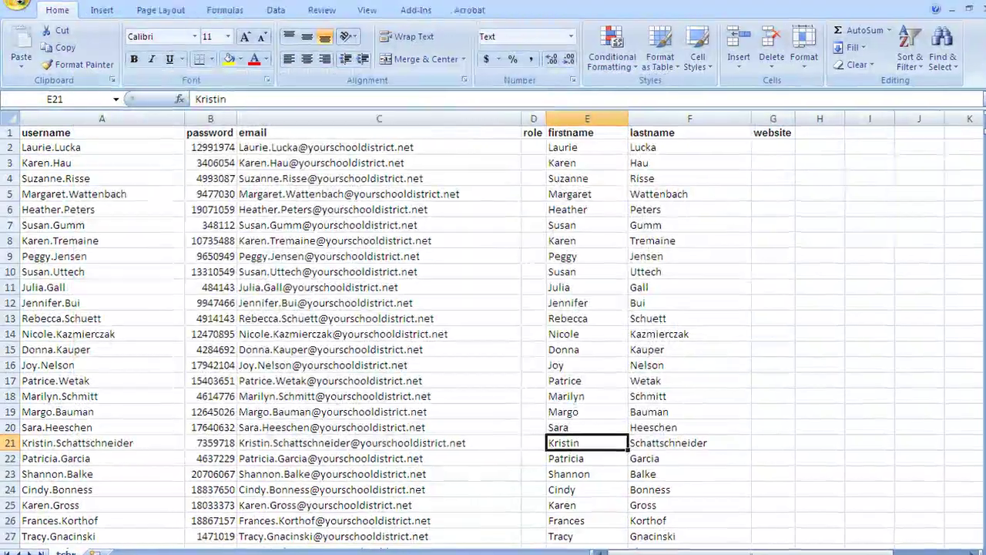
Step: Save the teacher list on the Desktop as accounts1.csv in CSV (MS-DOS) format, and close the workbook without saving further changes
left_click(18, 9)
mouse_move(84, 191)
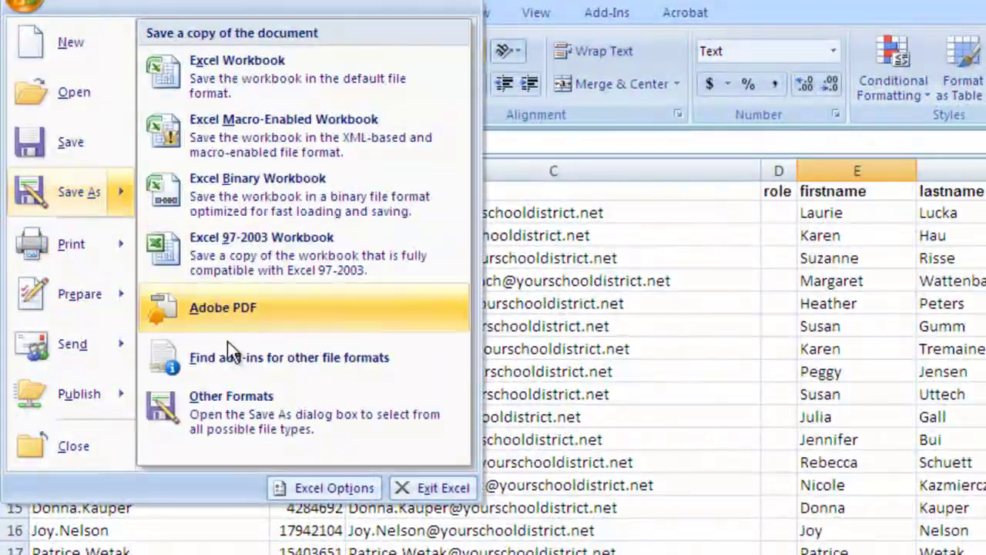
left_click(221, 397)
left_click(744, 431)
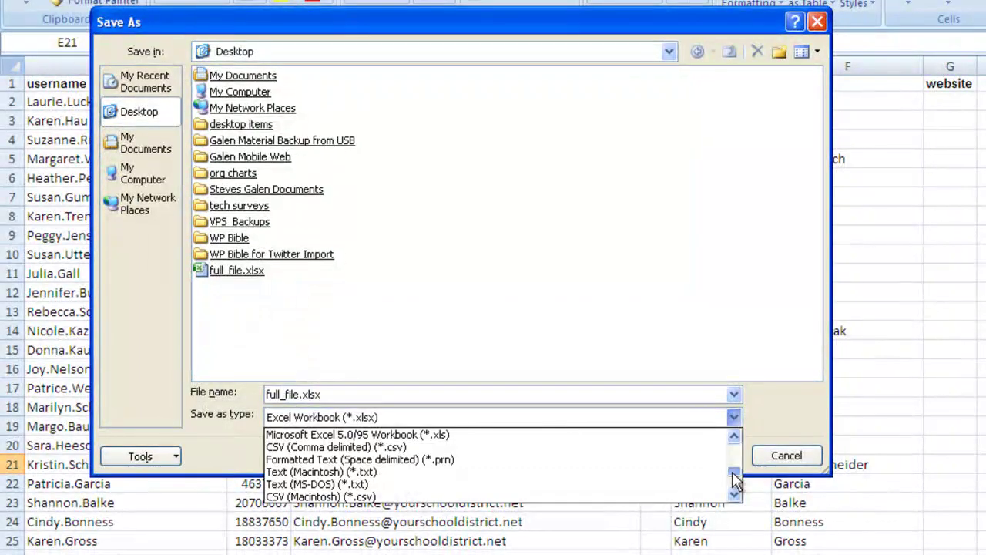
scroll(746, 497, "down", 3)
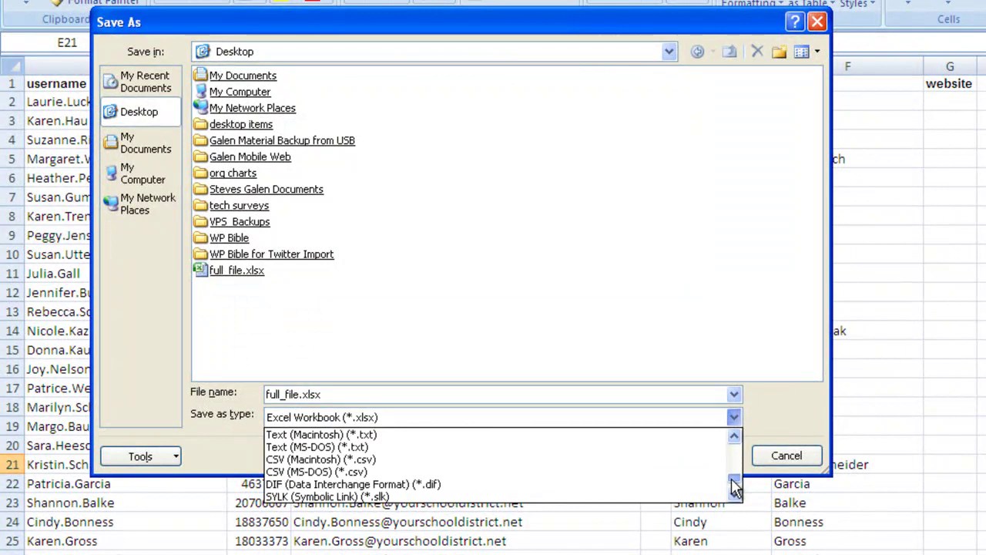
scroll(734, 489, "down", 2)
scroll(734, 489, "up", 2)
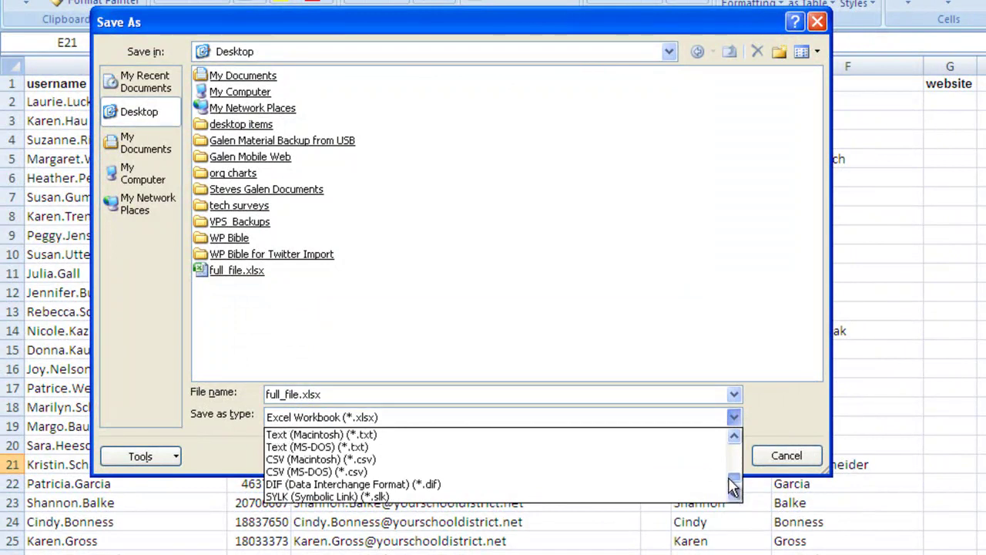
left_click(325, 473)
double_click(297, 393)
type("accounts1.csv")
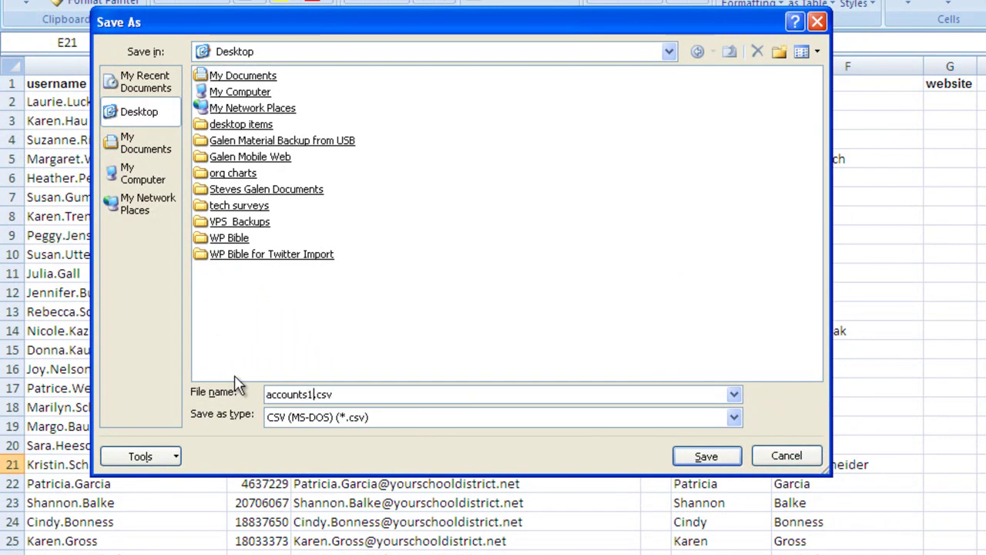
left_click(703, 456)
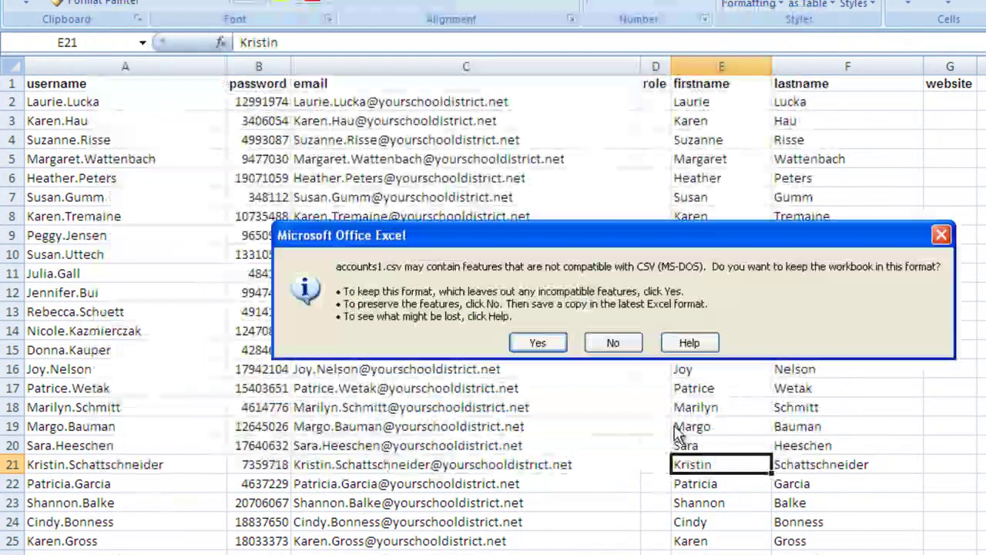
left_click(537, 344)
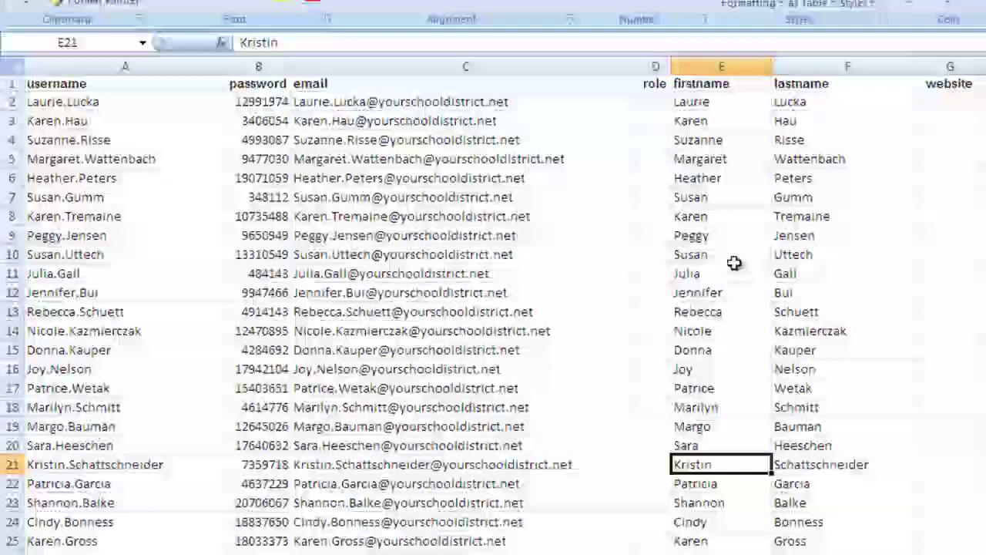
key("ctrl+w")
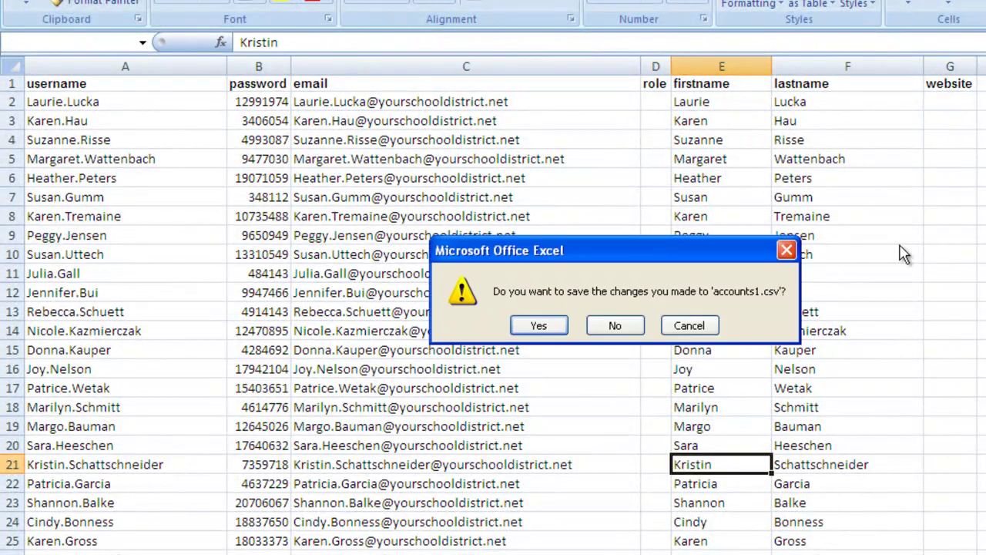
left_click(614, 326)
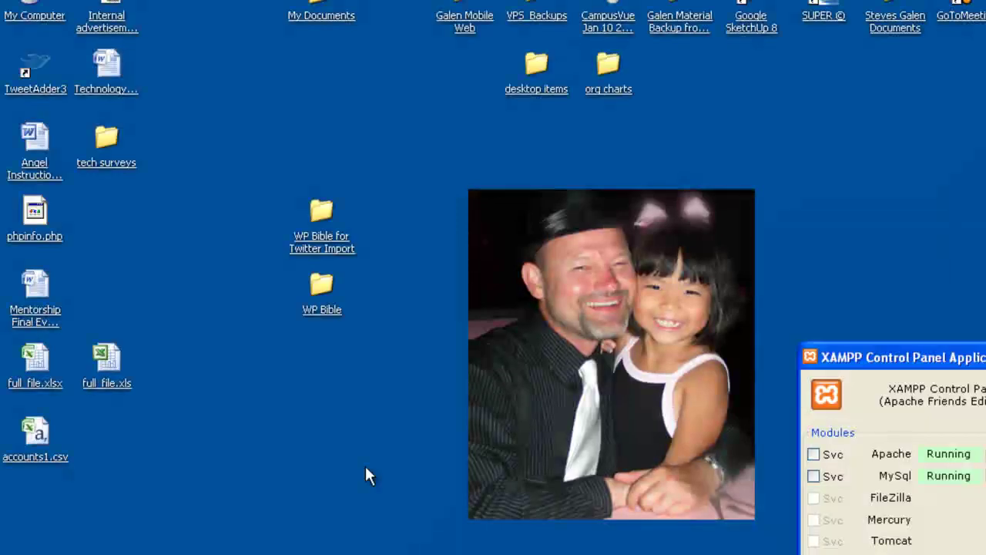
Step: Open accounts1.csv from the Desktop in Notepad++ and look through the comma-separated header and teacher rows
left_click(33, 435)
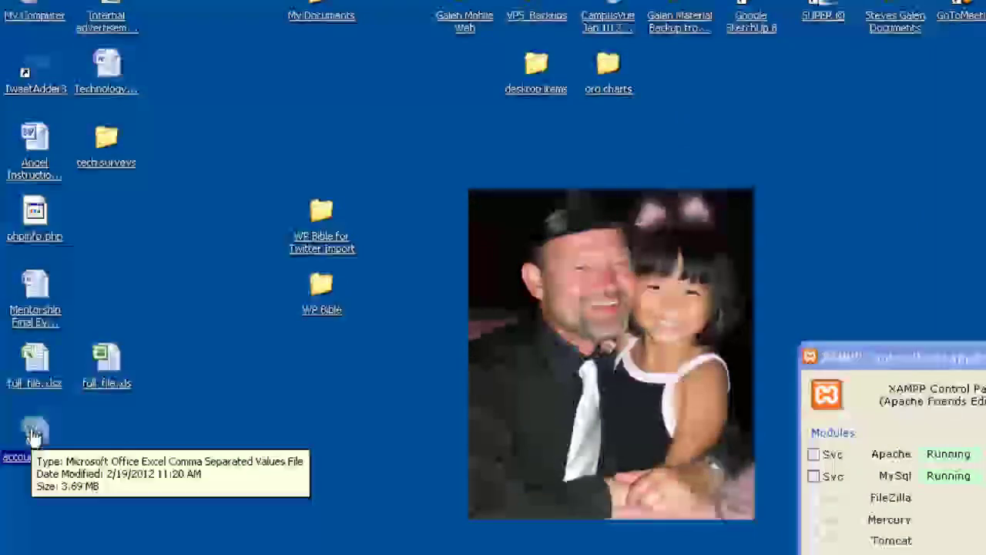
right_click(32, 435)
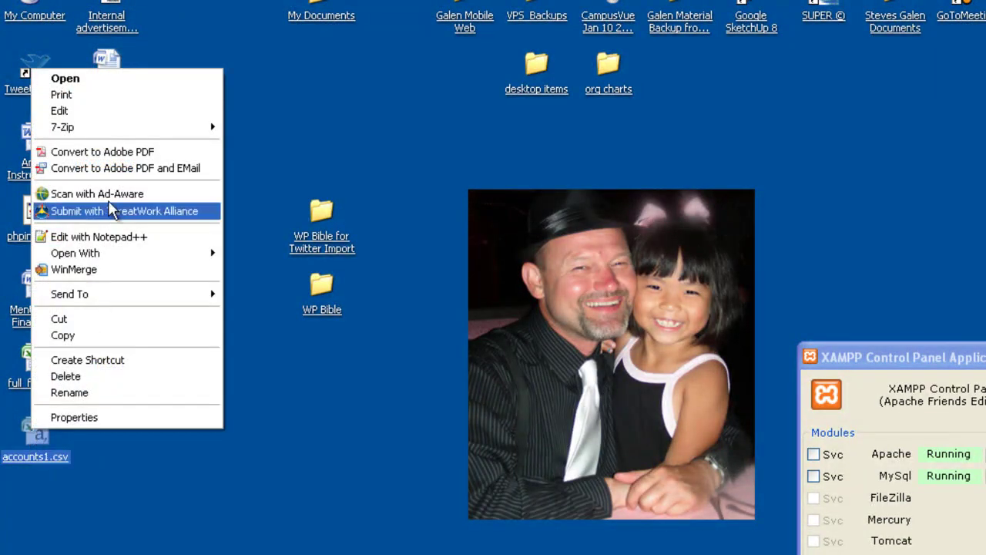
left_click(112, 242)
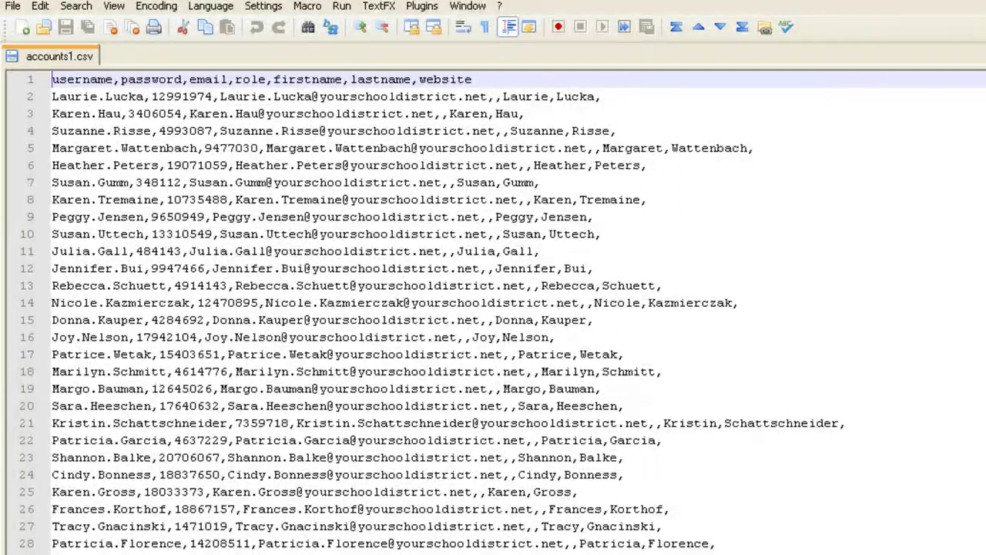
scroll(312, 192, "down", 9)
scroll(312, 193, "up", 8)
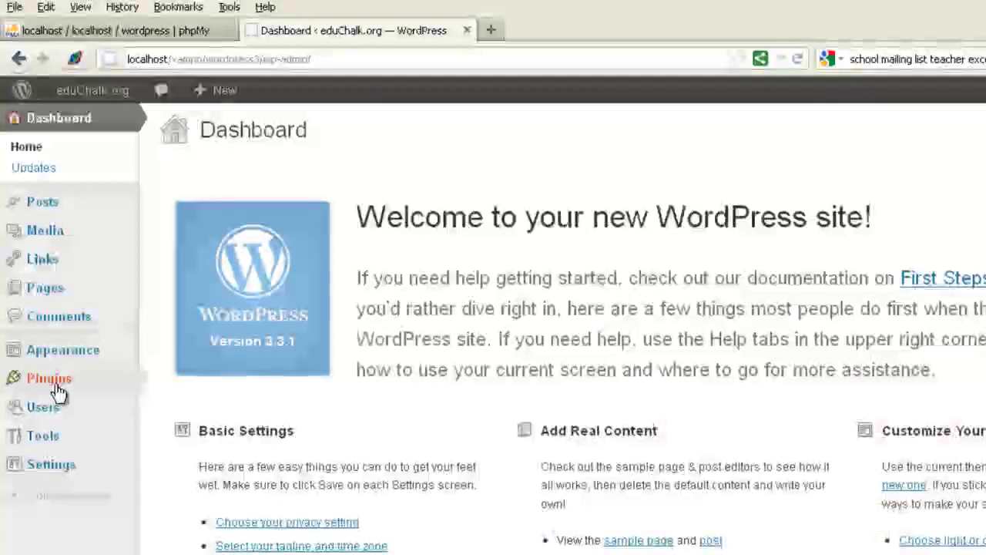
Step: Switch to the WordPress dashboard in the browser and open the CSV/TXT Upload page of Add Multiple Users
mouse_move(18, 406)
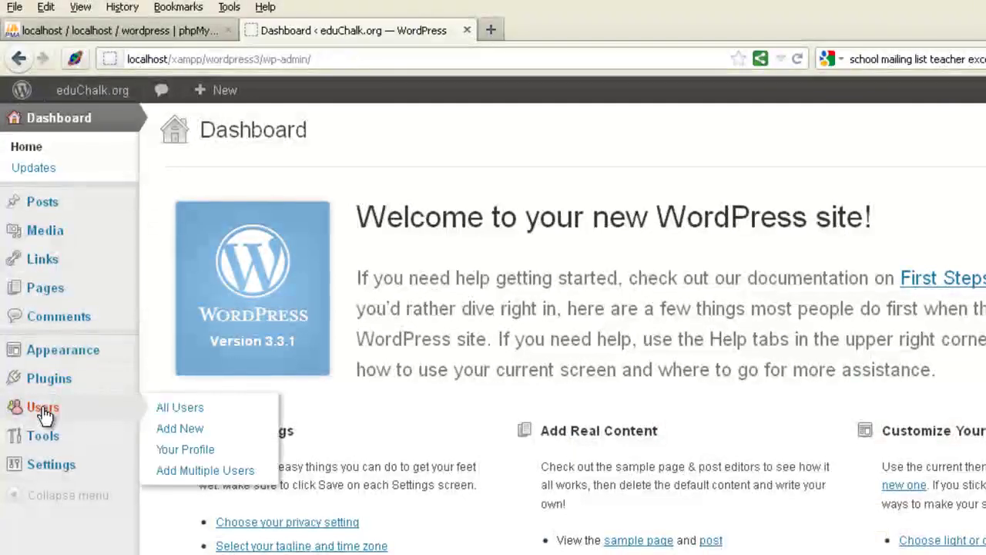
left_click(202, 472)
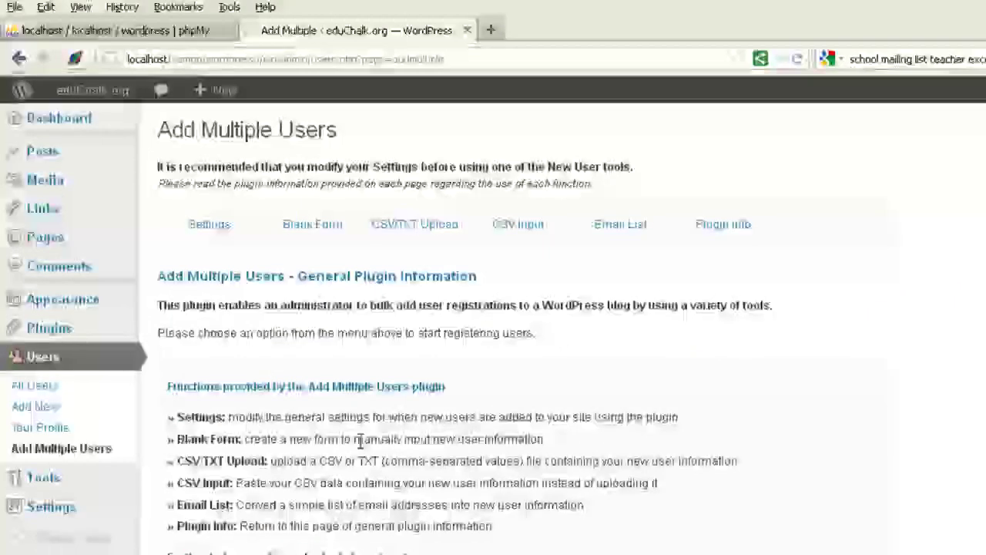
left_click(427, 229)
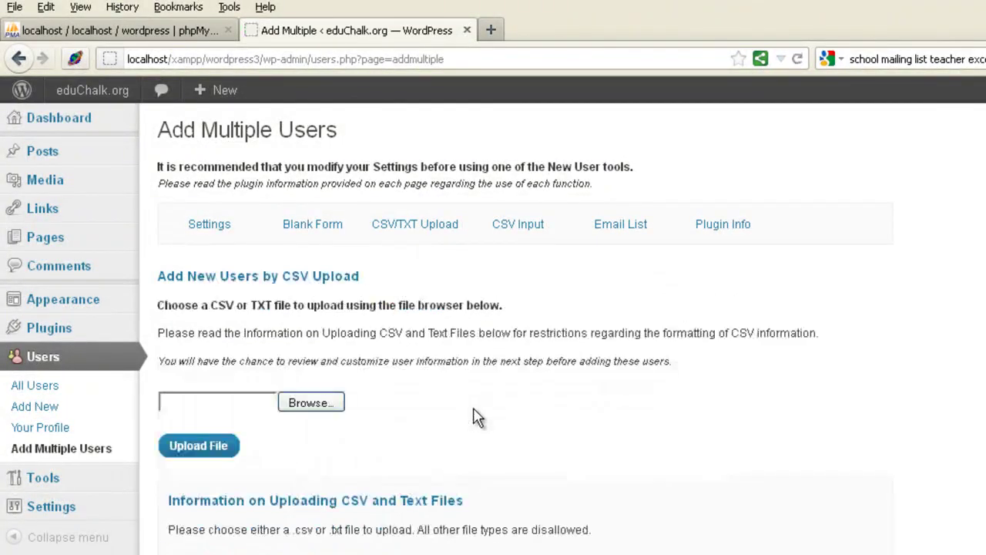
Step: Choose accounts1.csv from the Desktop as the user file and upload it
left_click(306, 404)
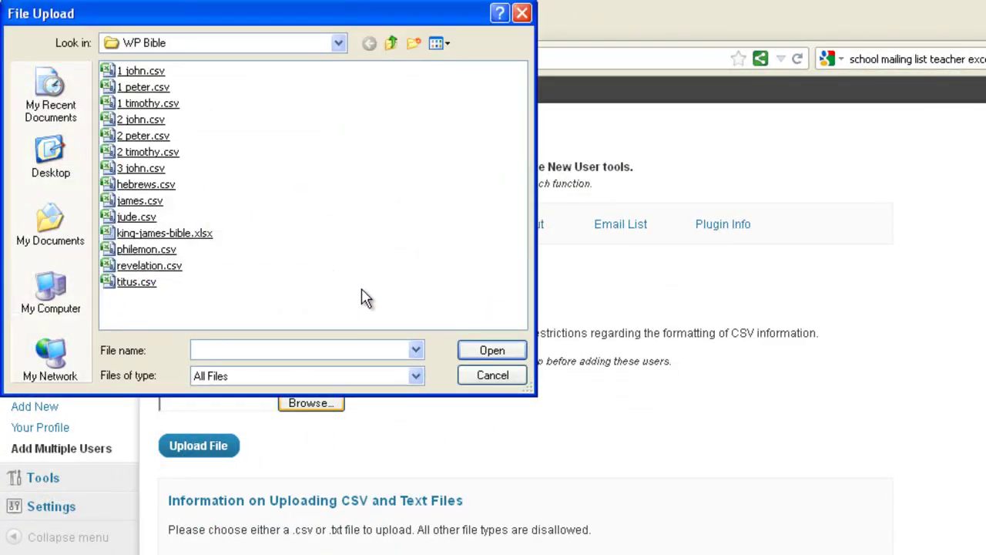
left_click(40, 173)
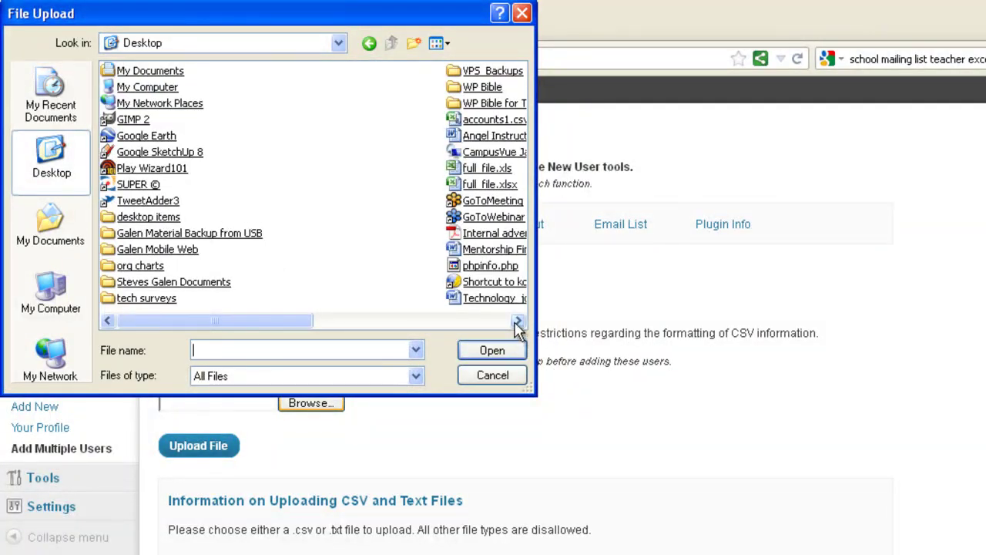
double_click(493, 122)
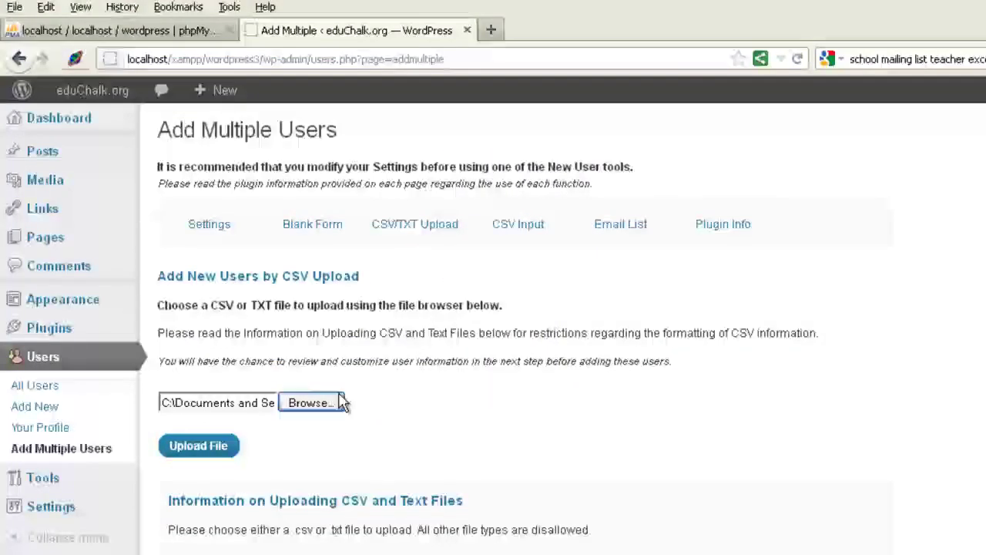
left_click(310, 403)
left_click(517, 321)
left_click(150, 119)
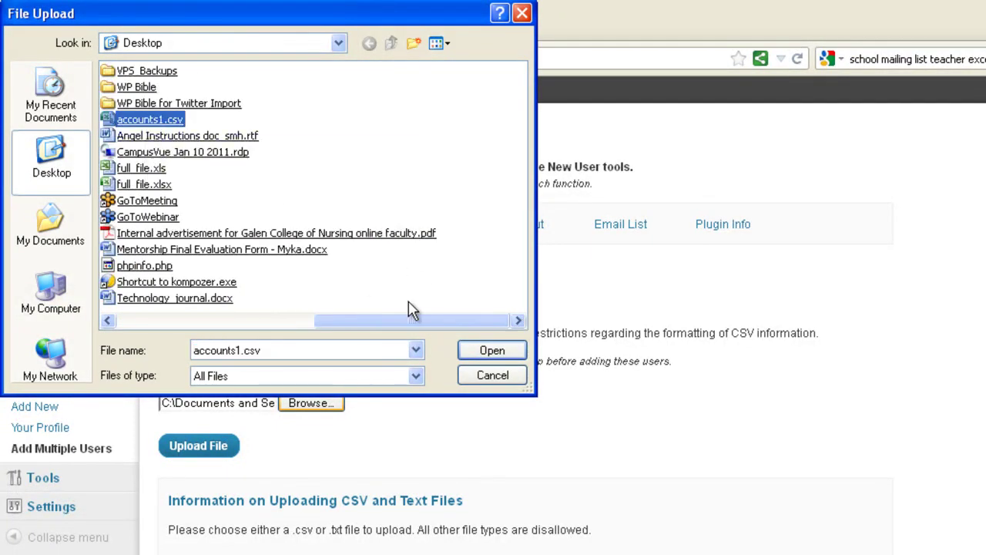
key("Return")
left_click(199, 445)
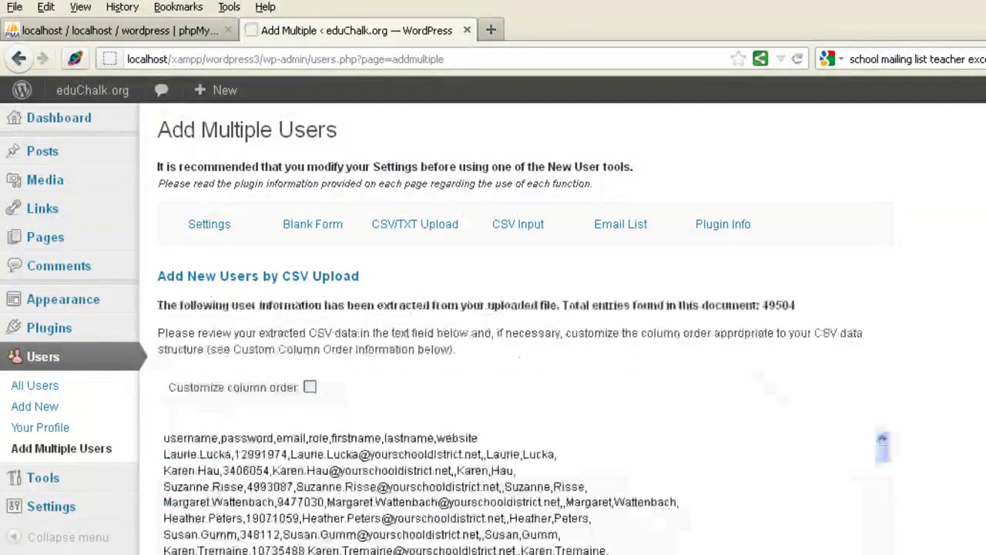
Step: Review the extracted CSV data and the advice on large imports, and add the users directly, skipping the user information form
scroll(491, 245, "down", 3)
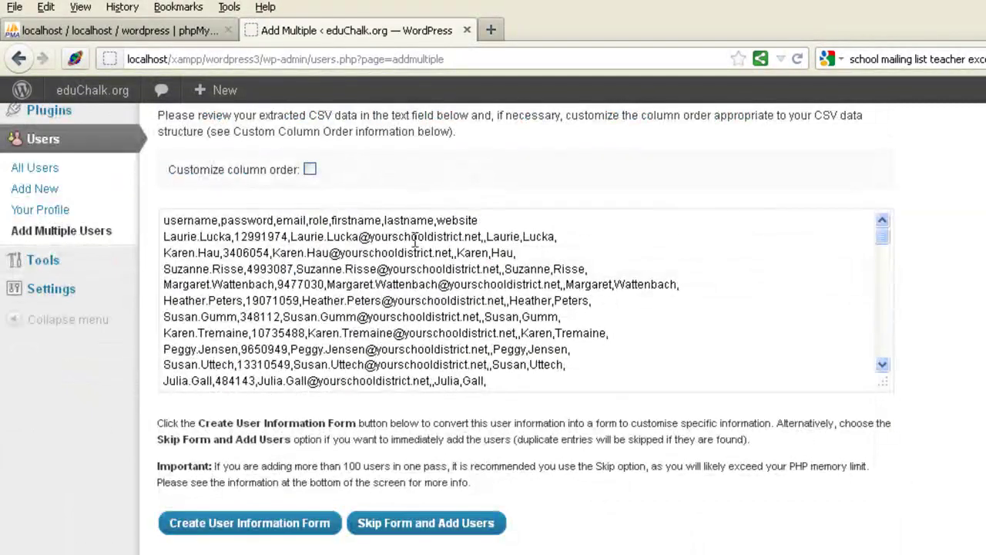
scroll(406, 304, "down", 8)
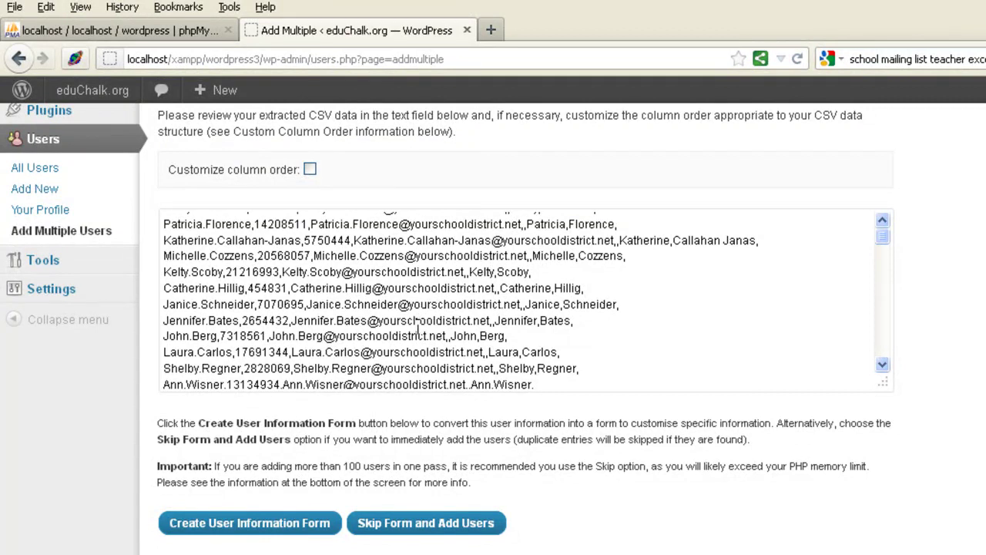
left_click_drag(353, 468, 455, 468)
left_click(454, 468)
left_click(428, 523)
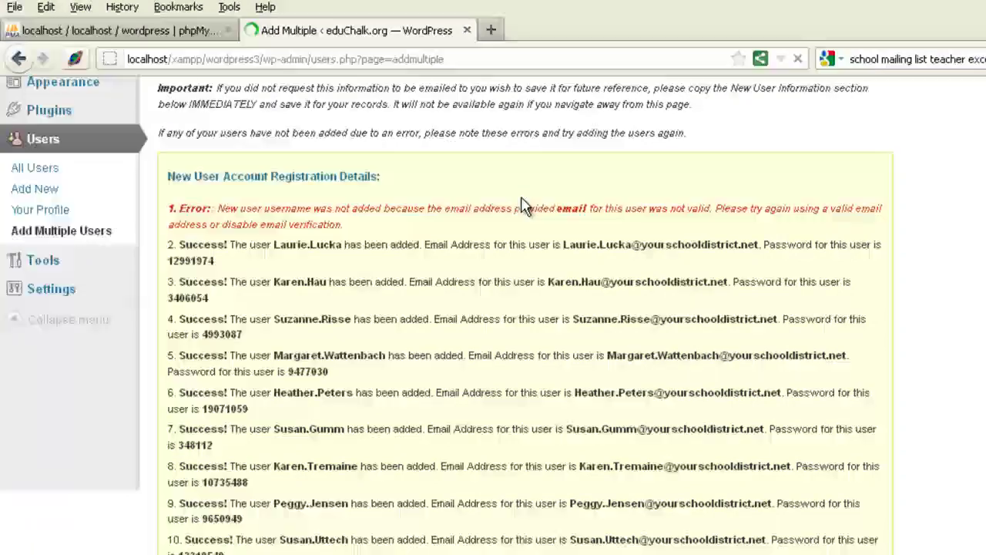
Step: Look through the New User Account Registration Details to check the result for each imported teacher
scroll(554, 318, "down", 12)
scroll(558, 317, "down", 11)
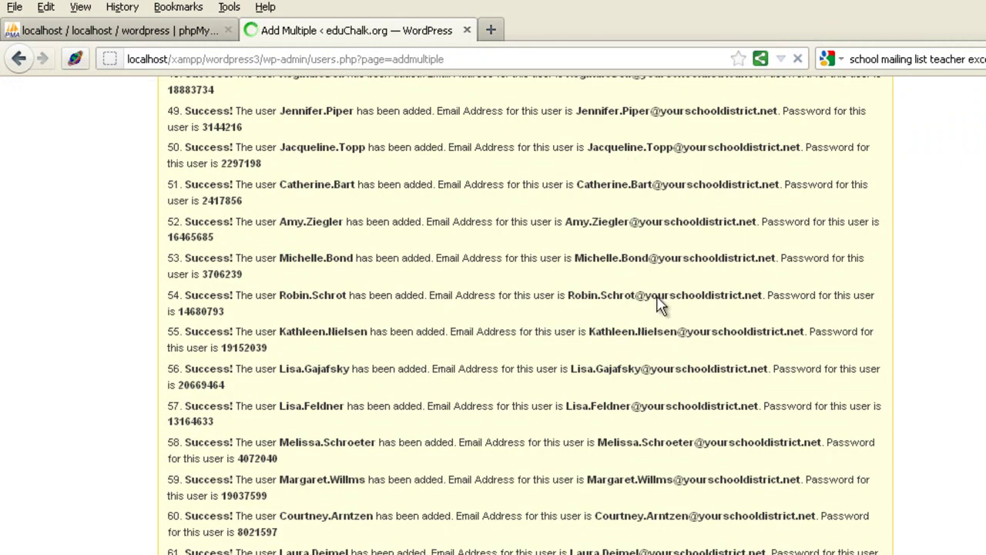
scroll(690, 402, "down", 16)
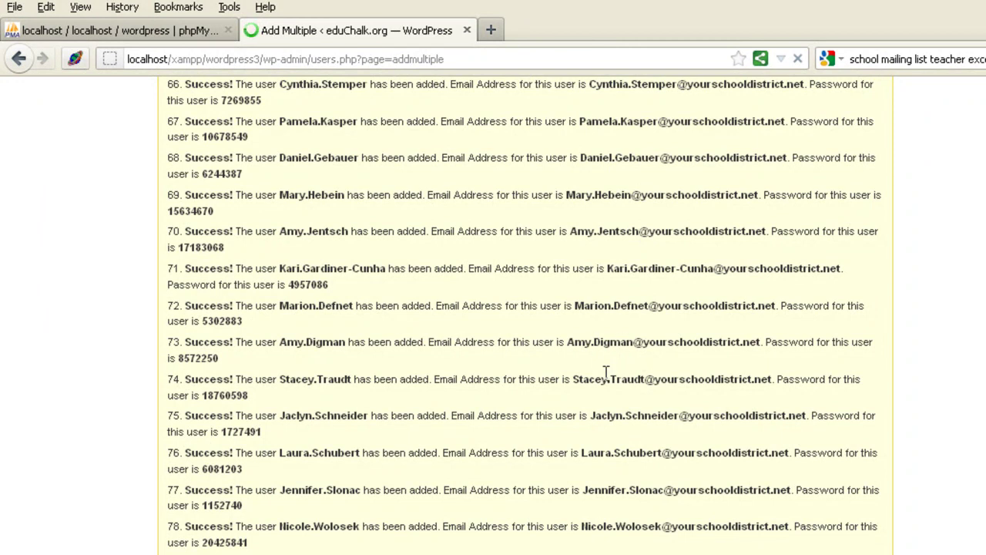
scroll(595, 385, "down", 20)
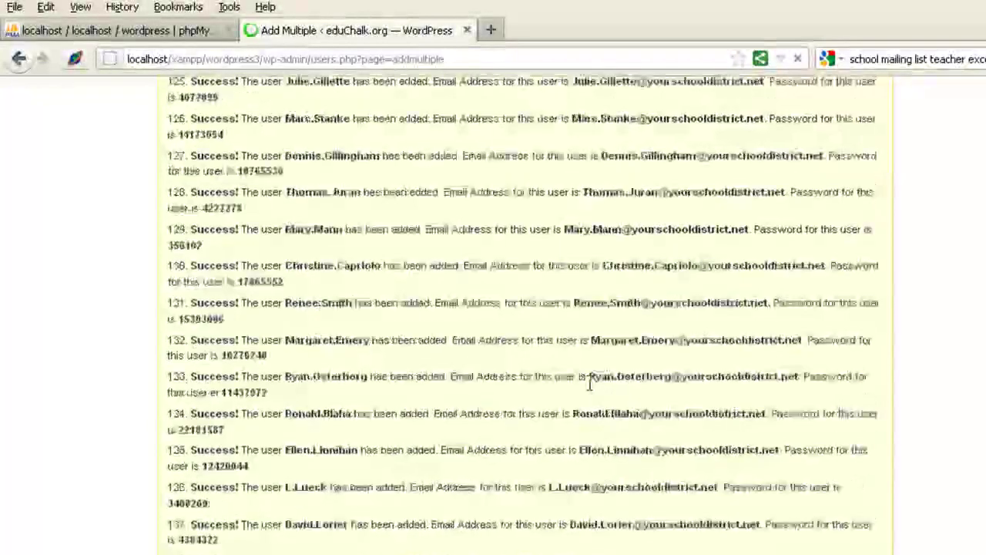
scroll(270, 416, "down", 20)
scroll(293, 445, "down", 20)
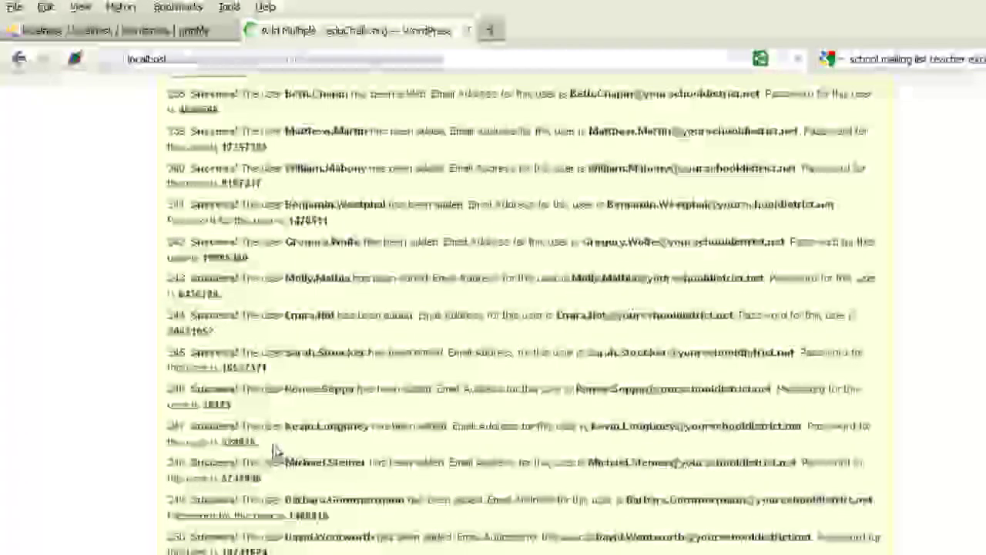
scroll(339, 409, "down", 20)
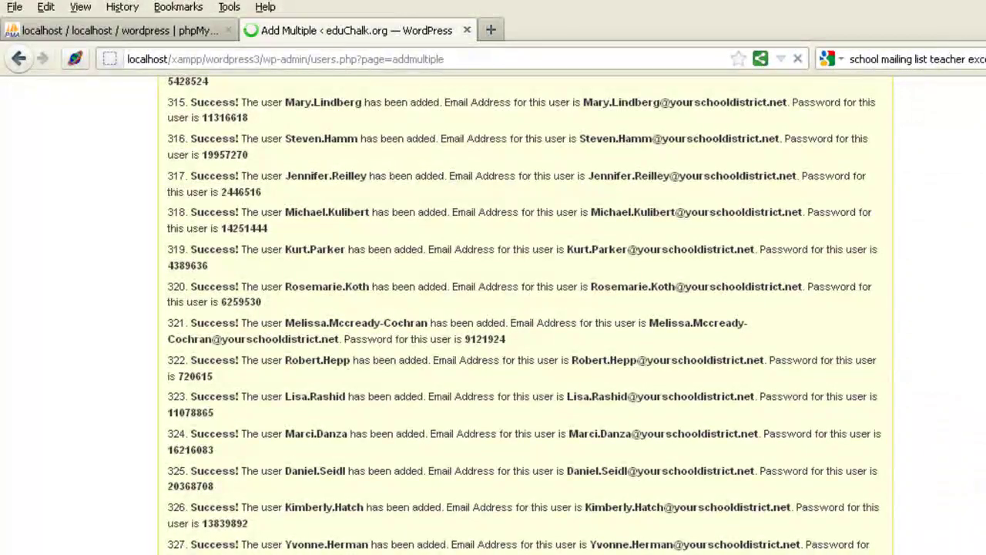
scroll(524, 316, "down", 20)
scroll(776, 426, "down", 20)
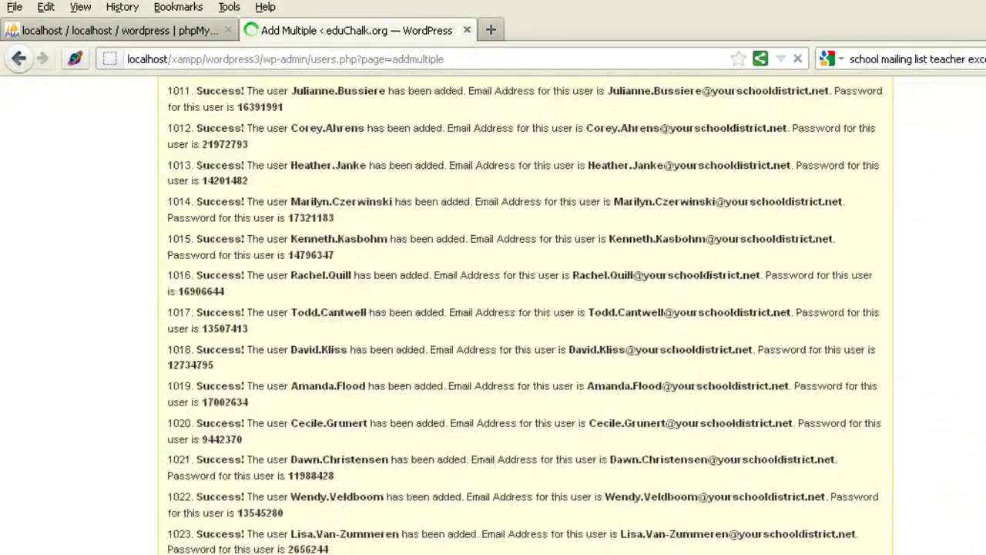
scroll(776, 426, "down", 20)
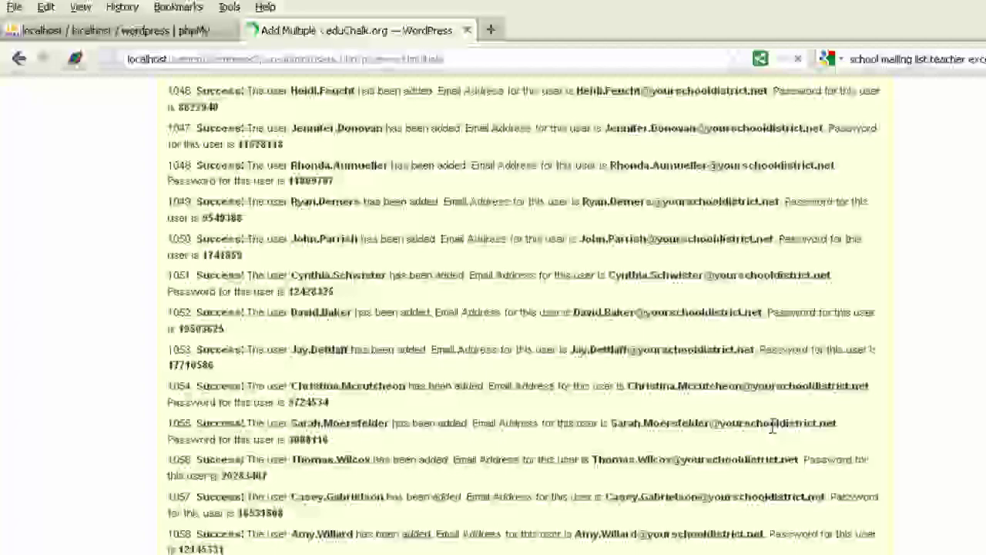
scroll(772, 426, "down", 20)
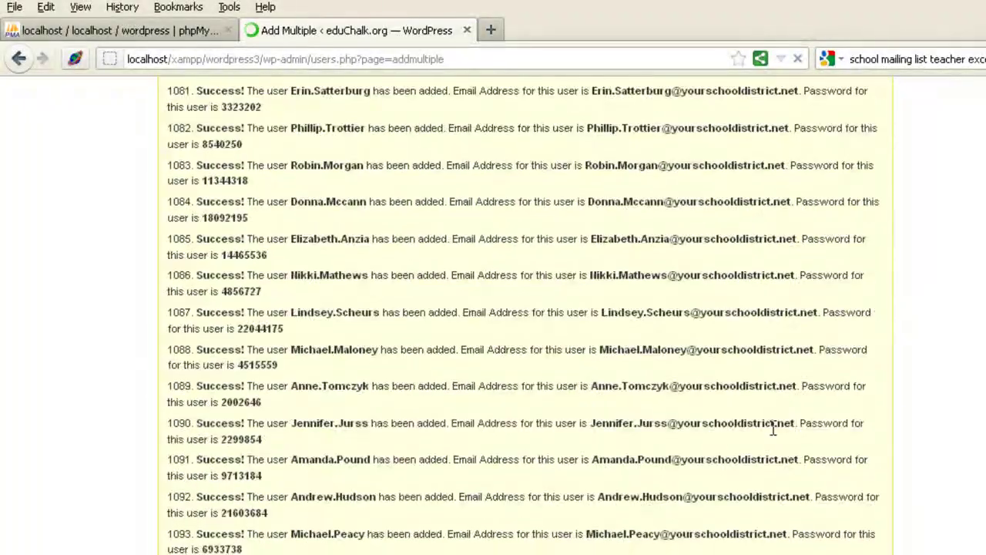
scroll(776, 439, "down", 5)
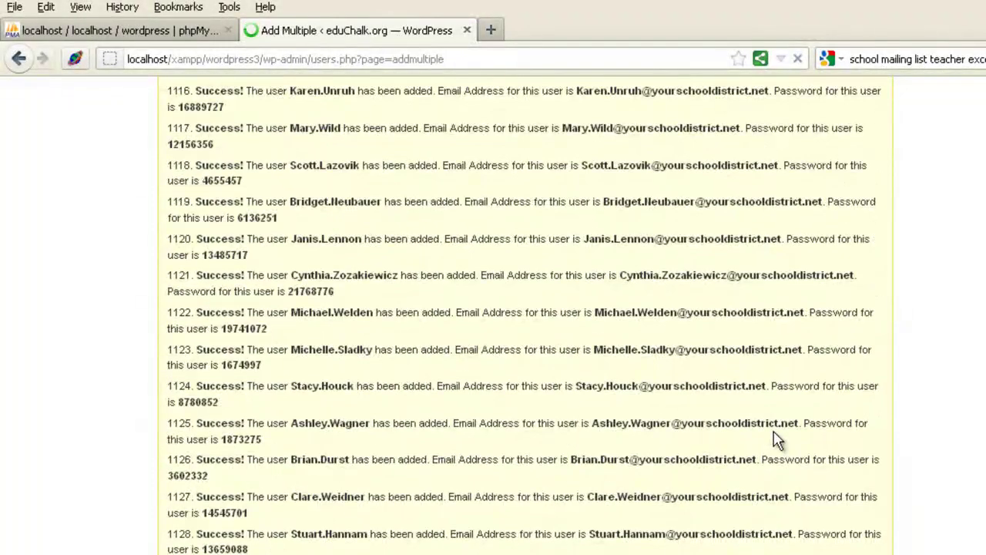
scroll(776, 439, "down", 20)
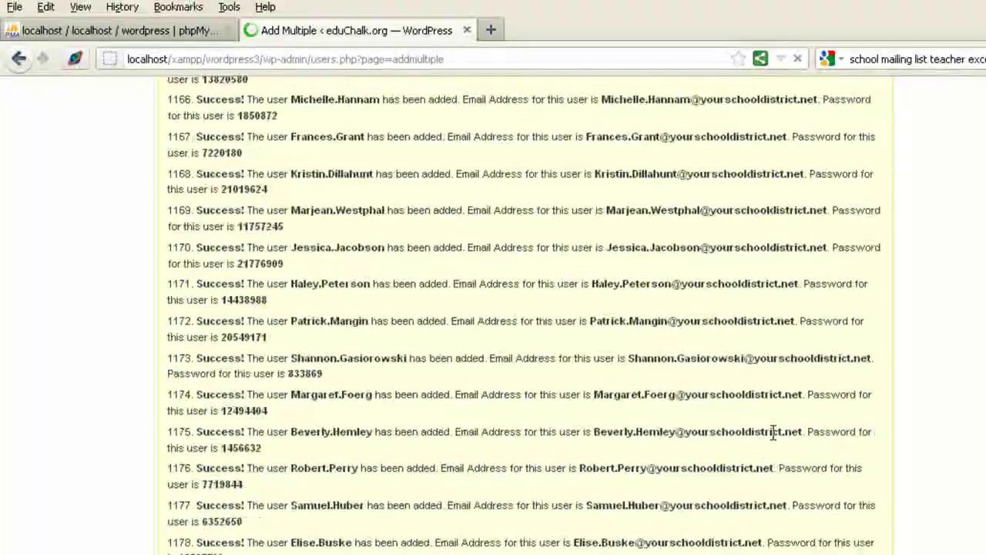
scroll(776, 439, "down", 5)
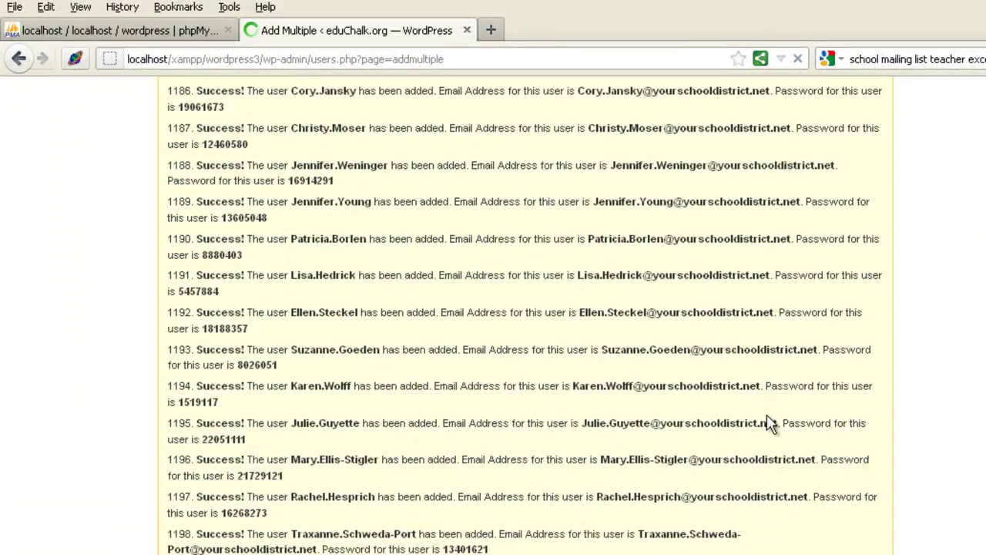
Step: Follow the New User Account Registration Details further down the list while the teacher import is still running
scroll(768, 416, "down", 20)
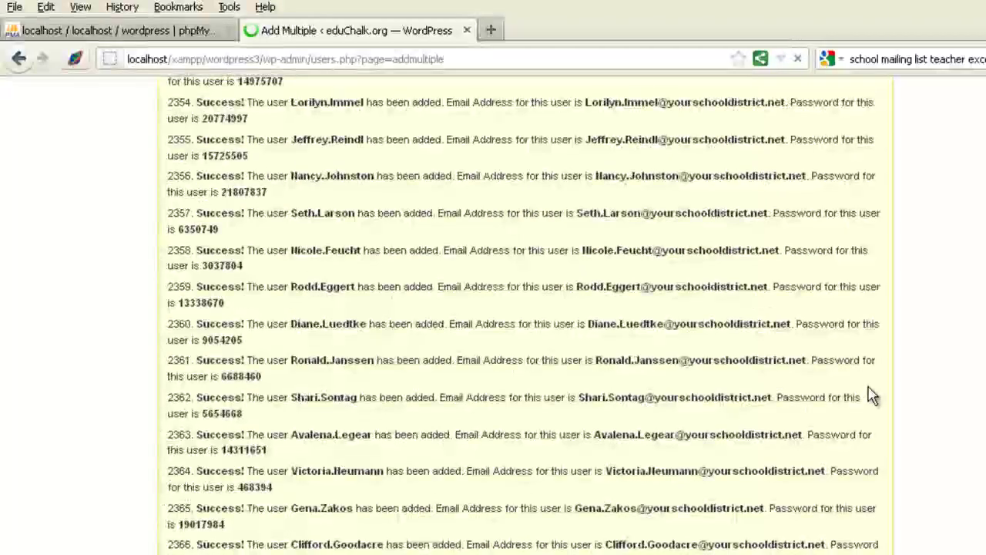
scroll(871, 393, "down", 10)
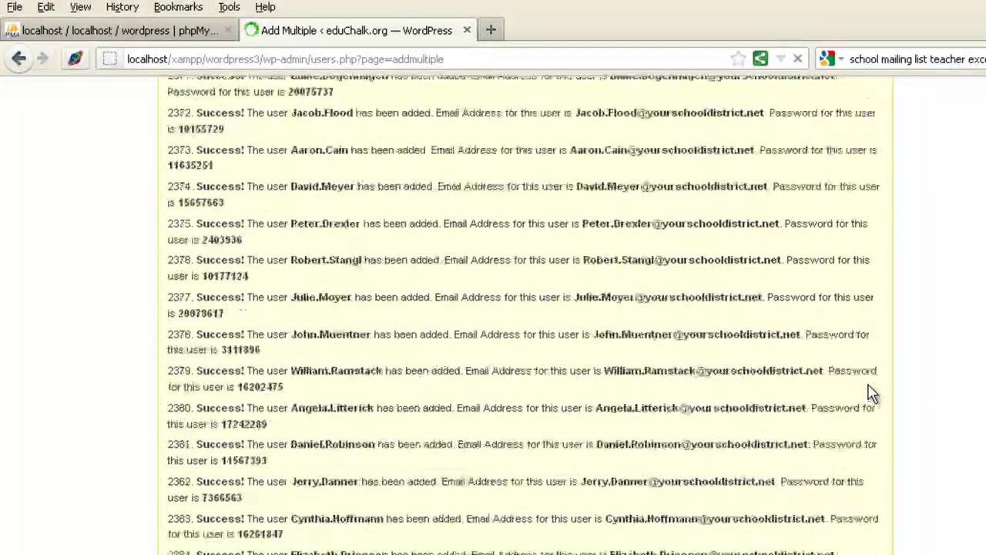
scroll(768, 551, "down", 20)
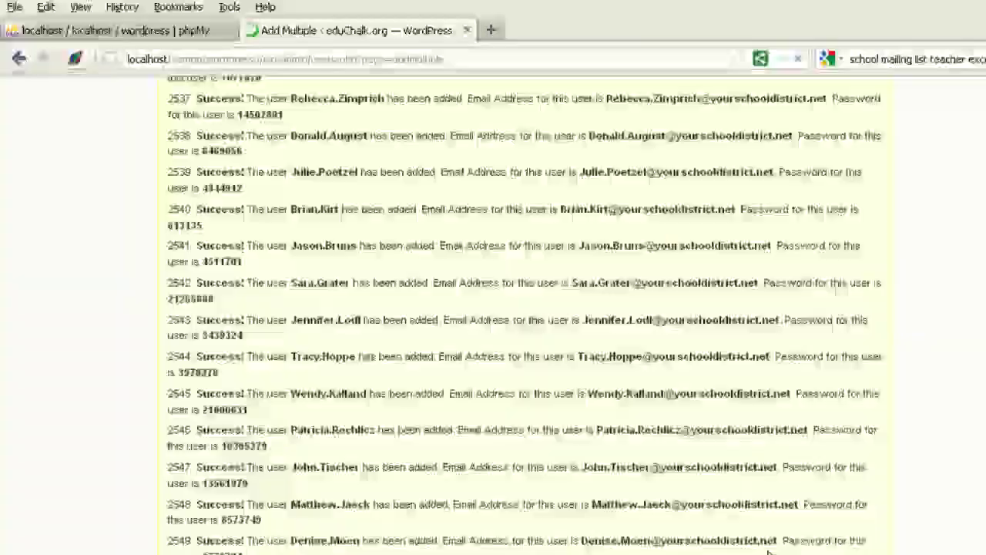
scroll(638, 493, "down", 20)
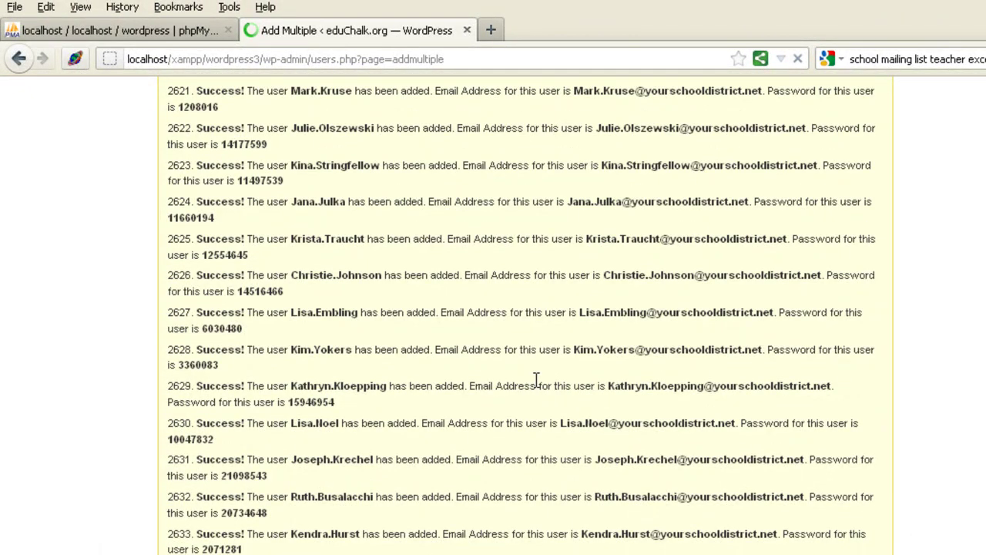
scroll(455, 454, "down", 20)
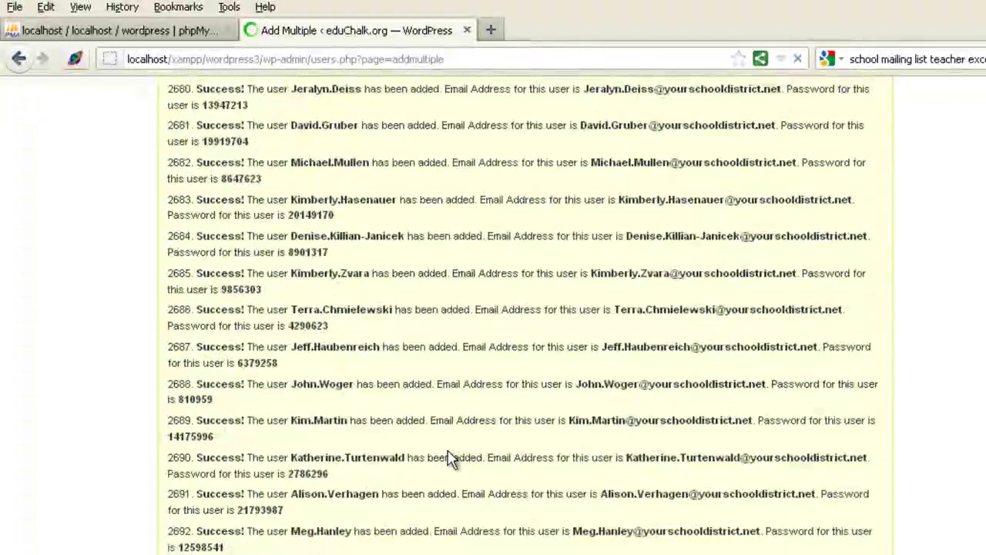
scroll(451, 457, "down", 10)
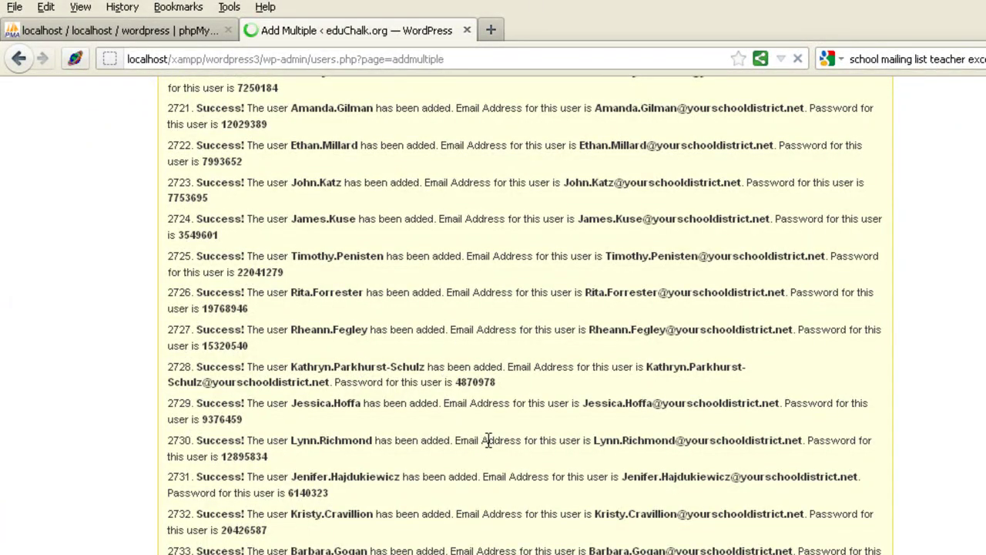
scroll(494, 437, "down", 20)
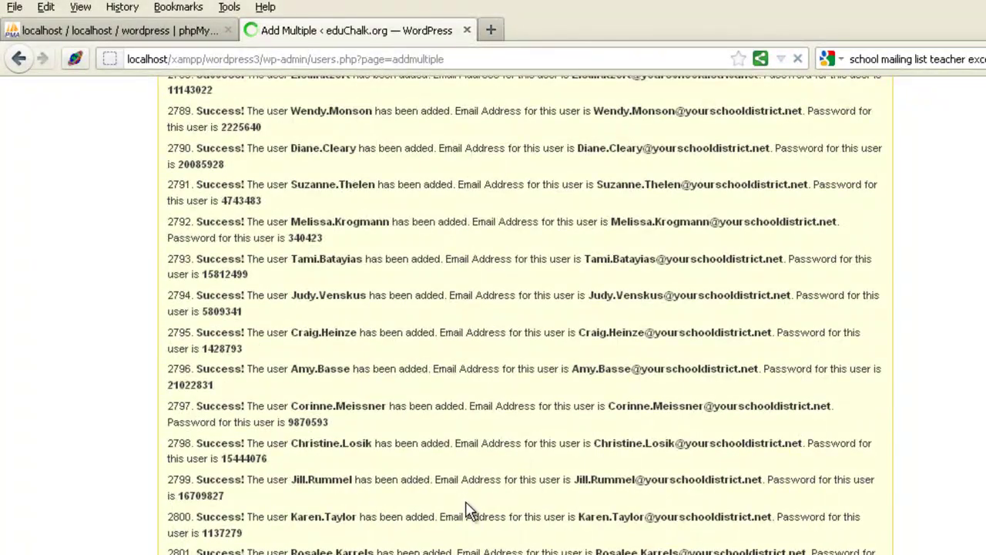
scroll(465, 510, "down", 5)
scroll(466, 520, "down", 20)
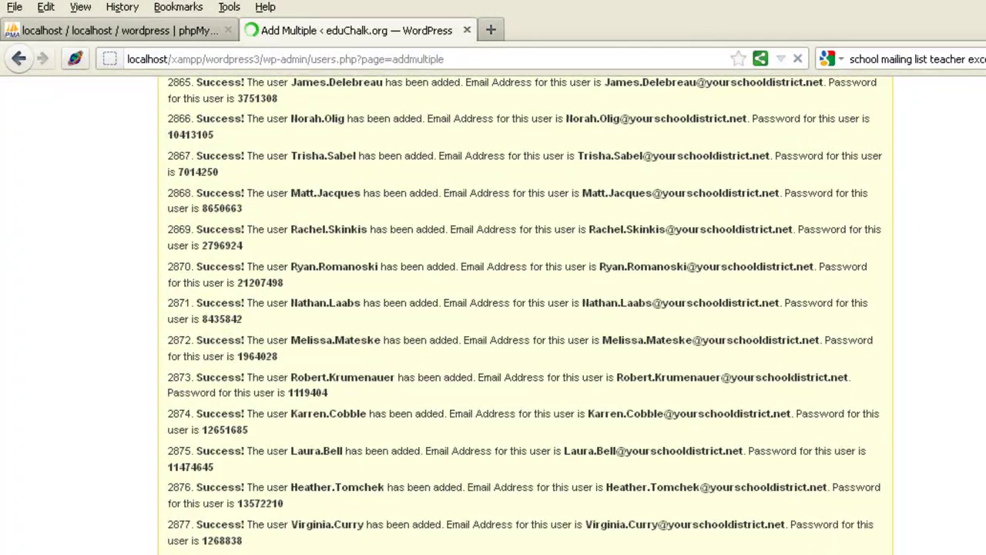
Step: Switch to the XAMPP Control Panel and explore the server files to the htdocs\xampp\wordpress3 folder
key("alt+Tab")
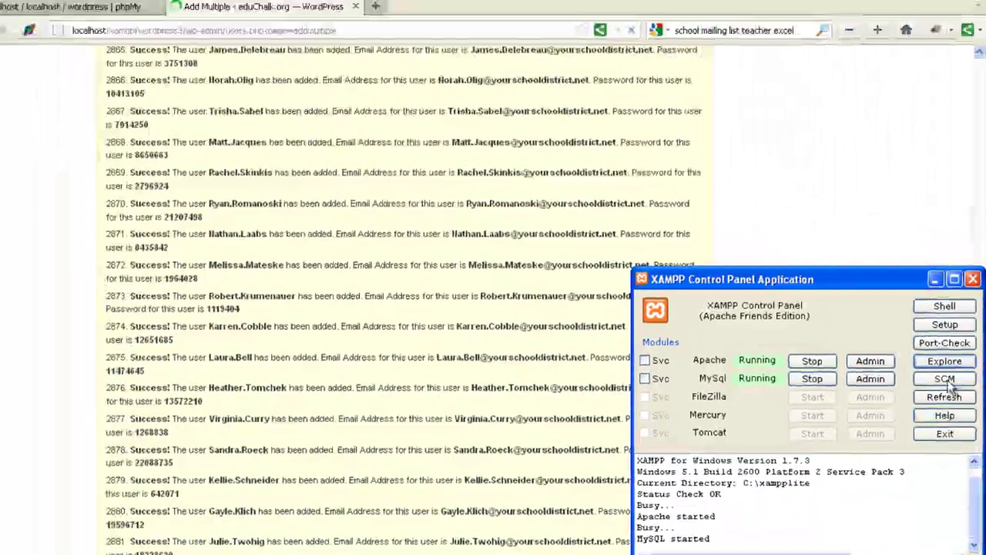
left_click(936, 322)
left_click(292, 311)
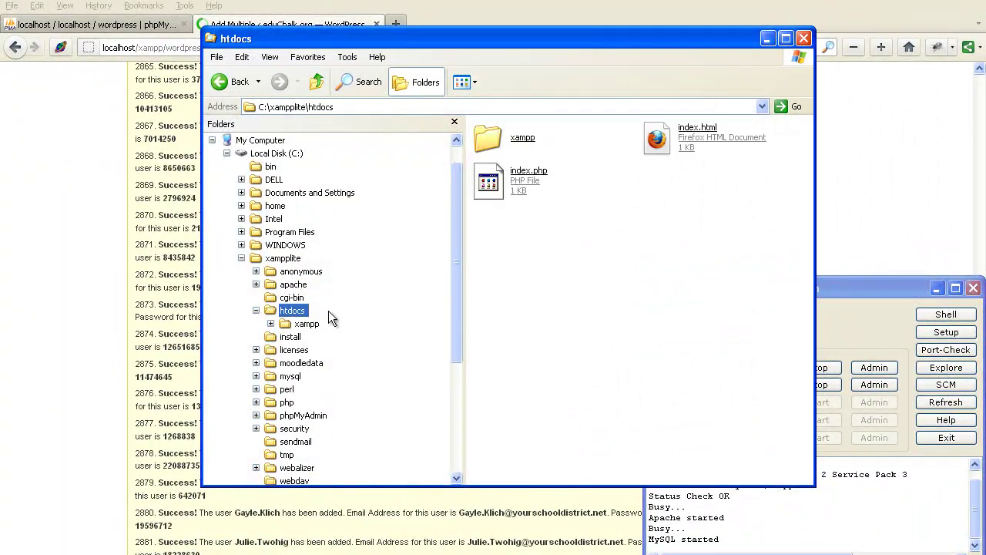
left_click(307, 323)
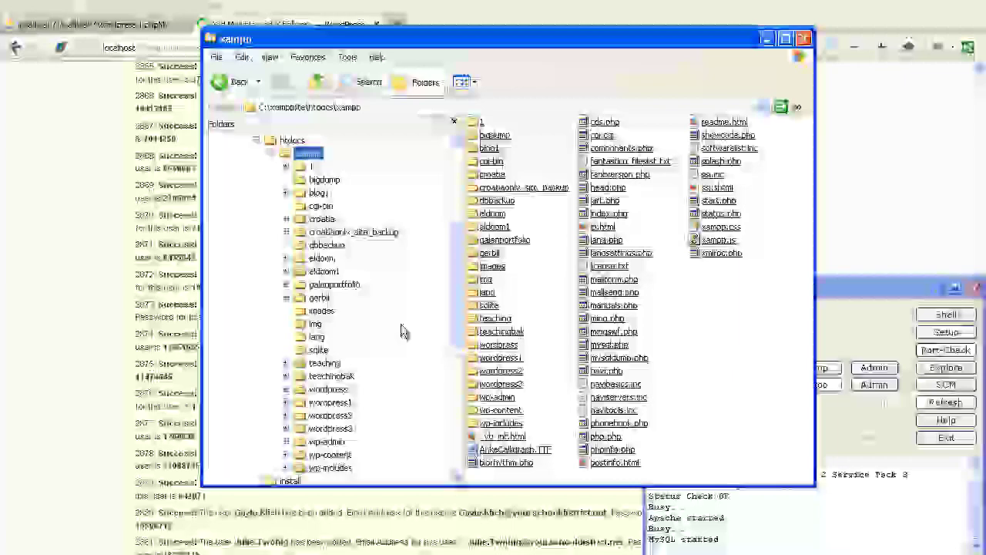
left_click(332, 428)
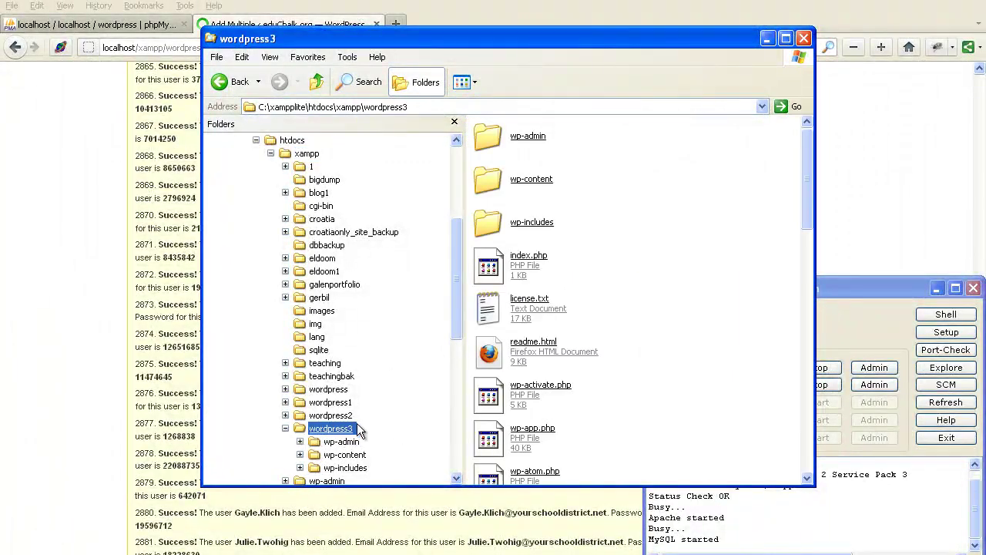
Step: Open wp-config.php for editing and select the set_time_limit(0); line below the database settings to examine it
scroll(657, 371, "down", 4)
scroll(654, 377, "down", 5)
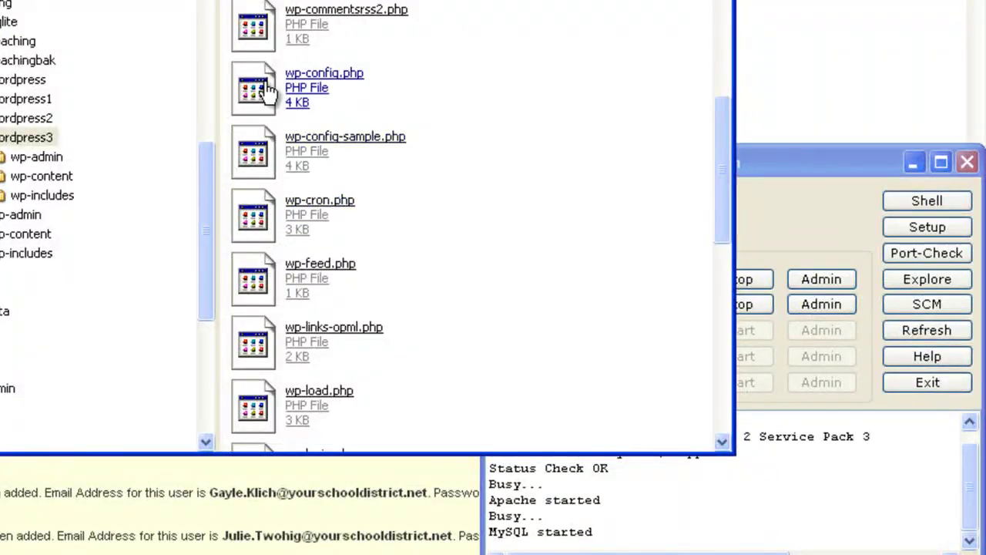
right_click(463, 214)
left_click(320, 166)
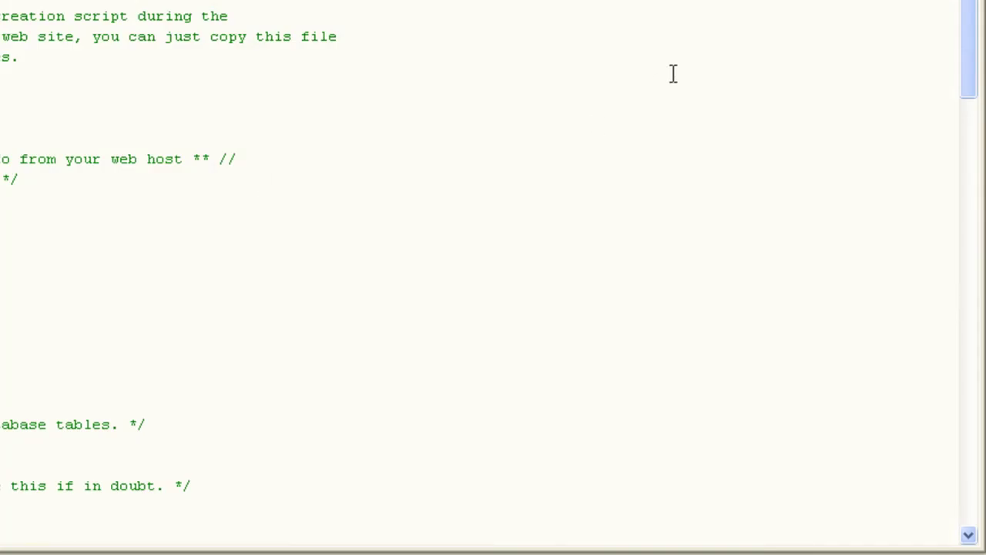
left_click_drag(977, 154, 976, 223)
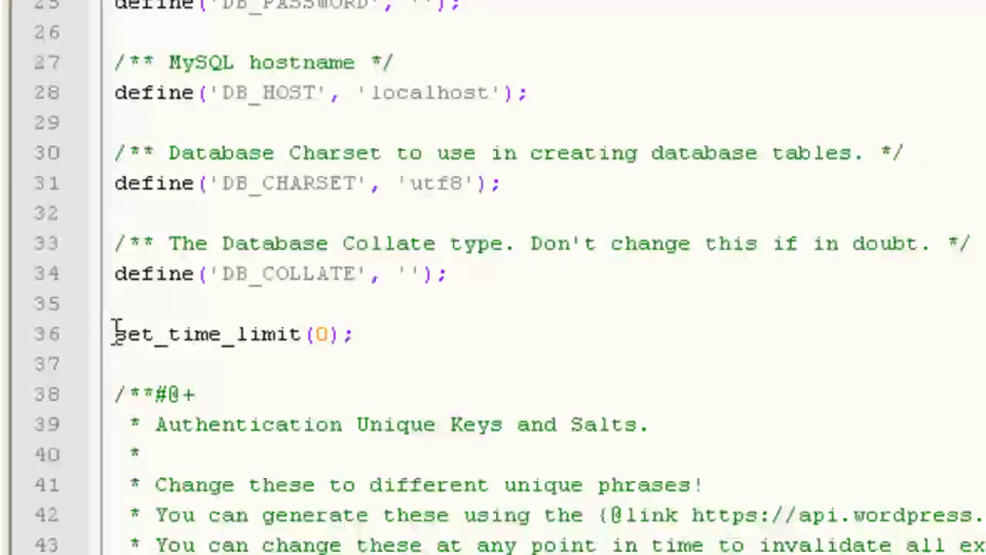
left_click_drag(117, 334, 517, 337)
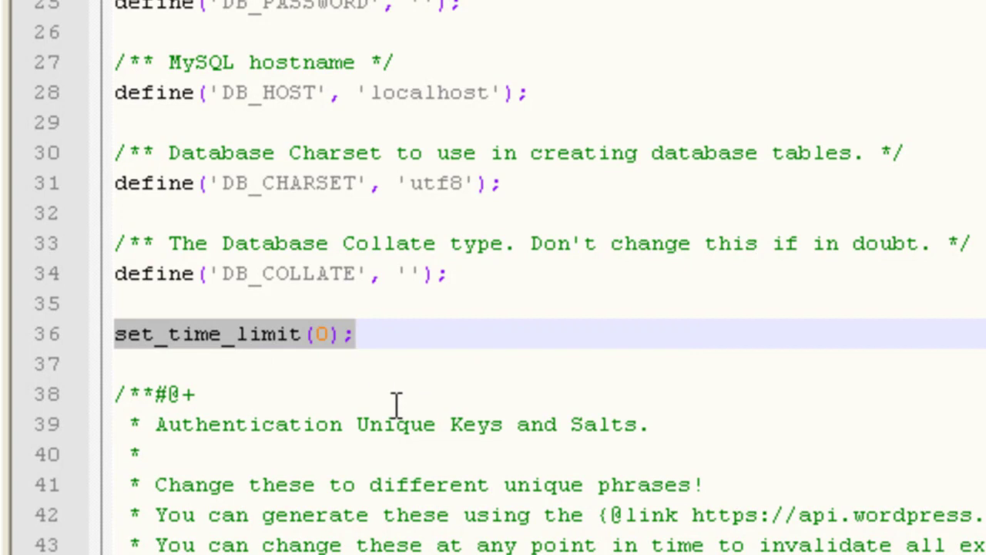
scroll(395, 403, "down", 3)
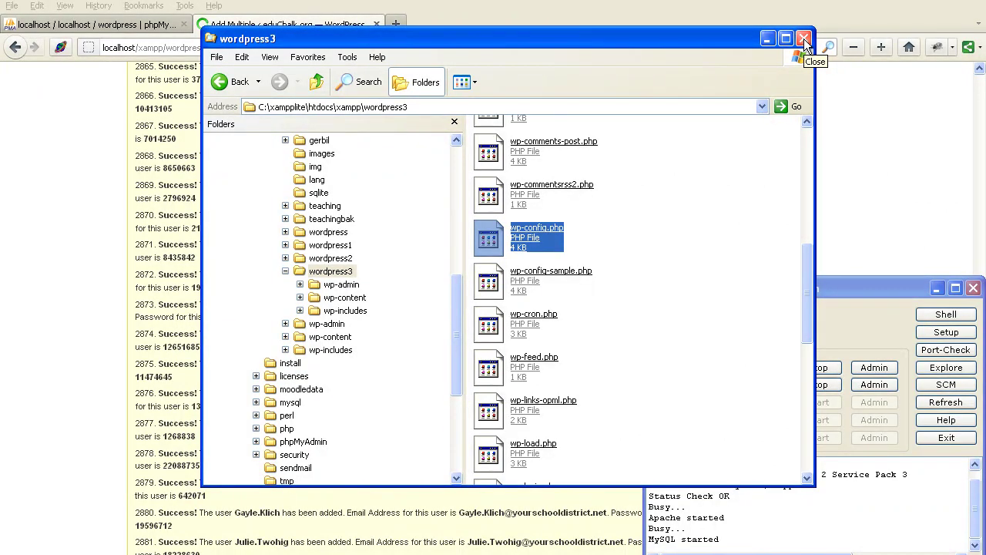
Step: Close the wordpress3 folder window, return to the browser and follow the registration results down to the last imported teacher
left_click(804, 38)
left_click(542, 382)
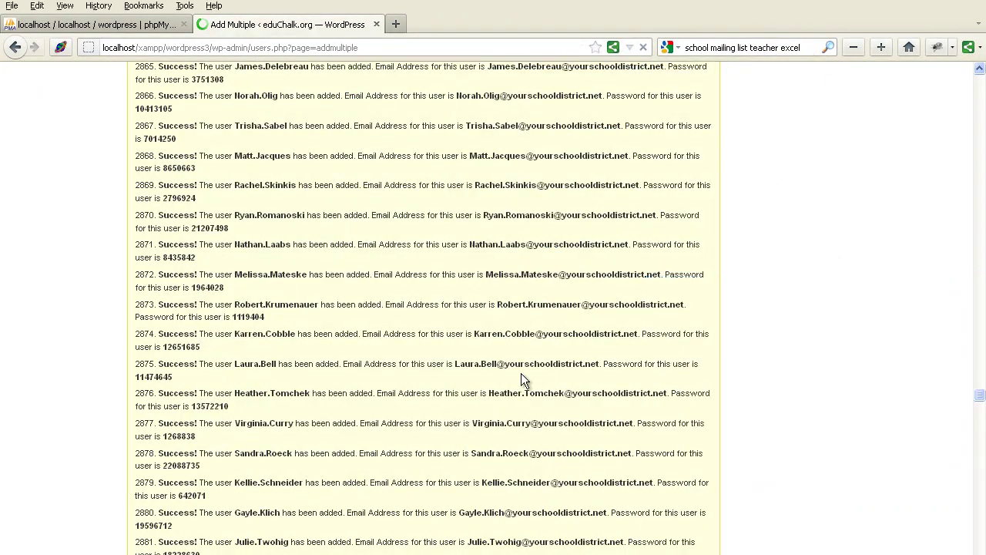
left_click_drag(983, 406, 981, 548)
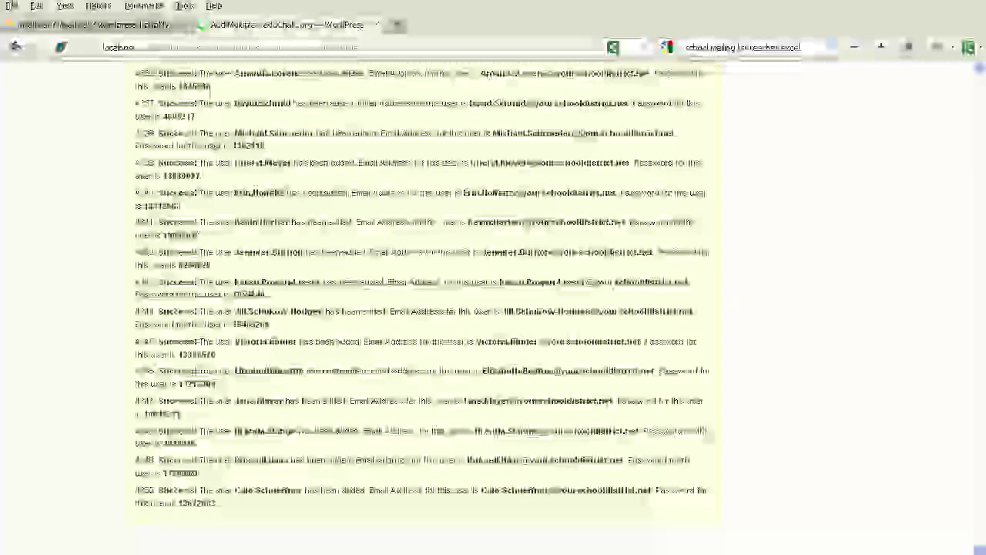
scroll(162, 516, "down", 20)
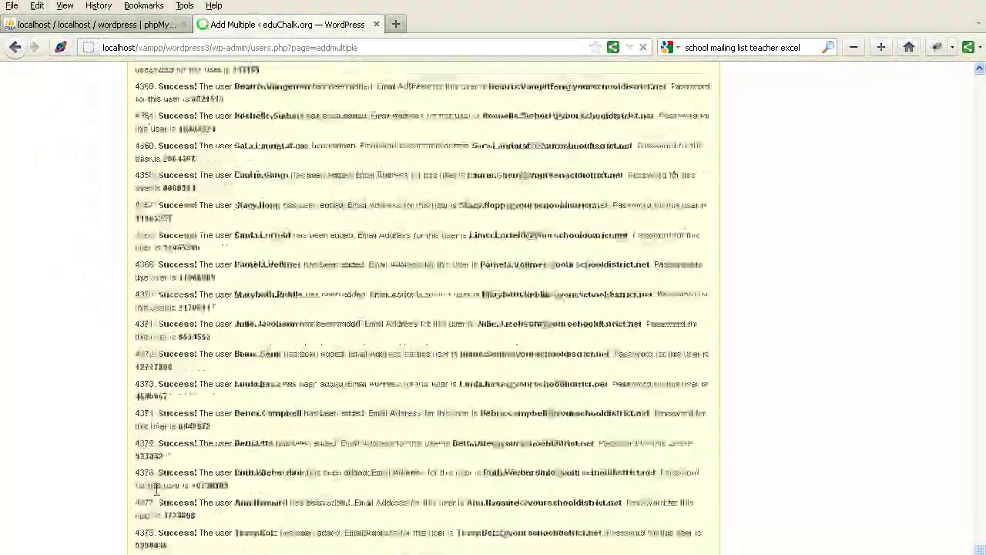
scroll(161, 502, "down", 20)
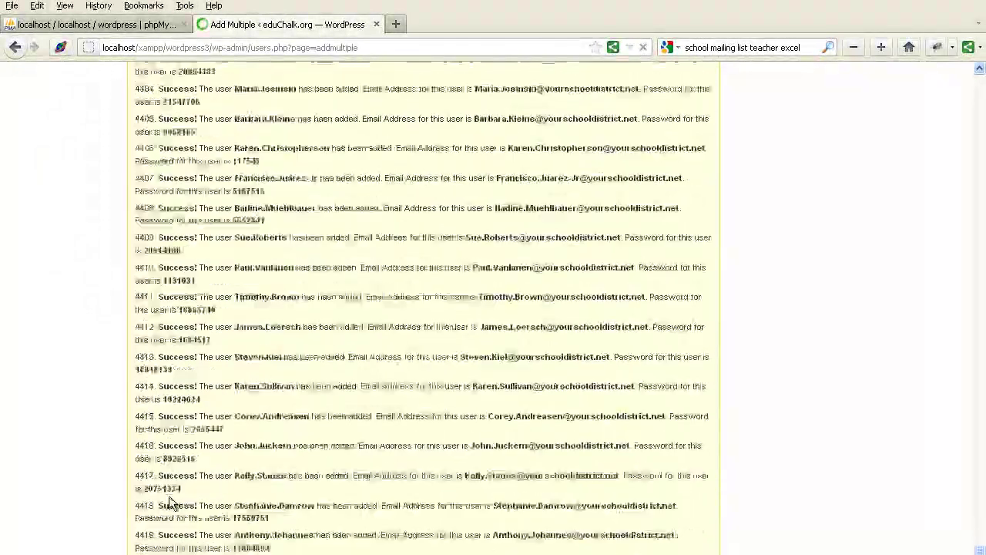
scroll(214, 485, "down", 14)
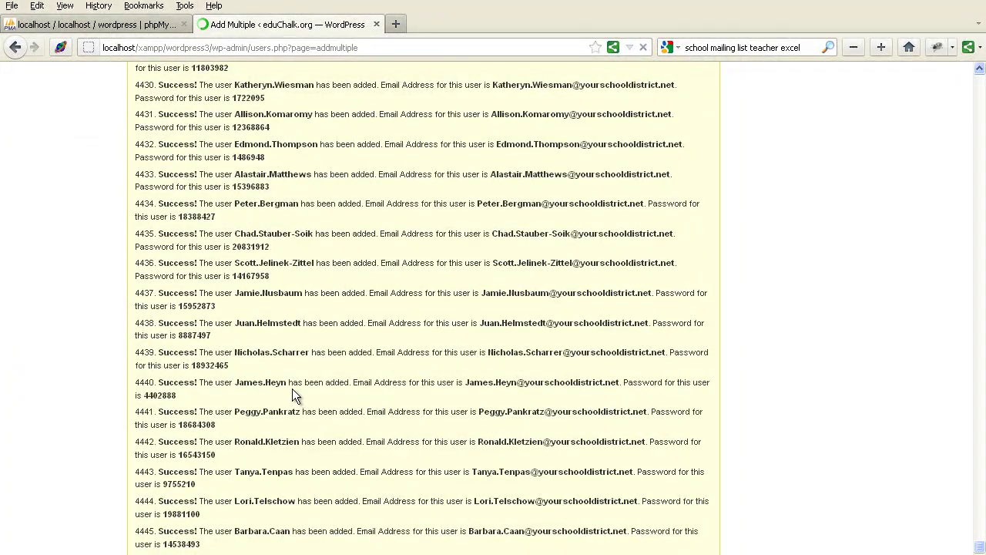
scroll(290, 368, "down", 11)
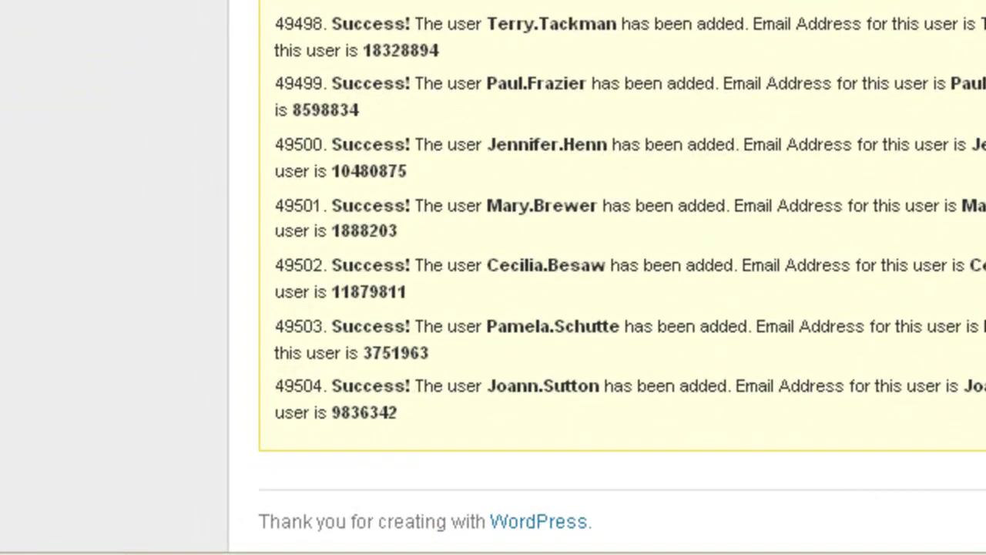
Step: Return to the start of the results page, open the WordPress Users list and look over the imported teacher accounts
key("Home")
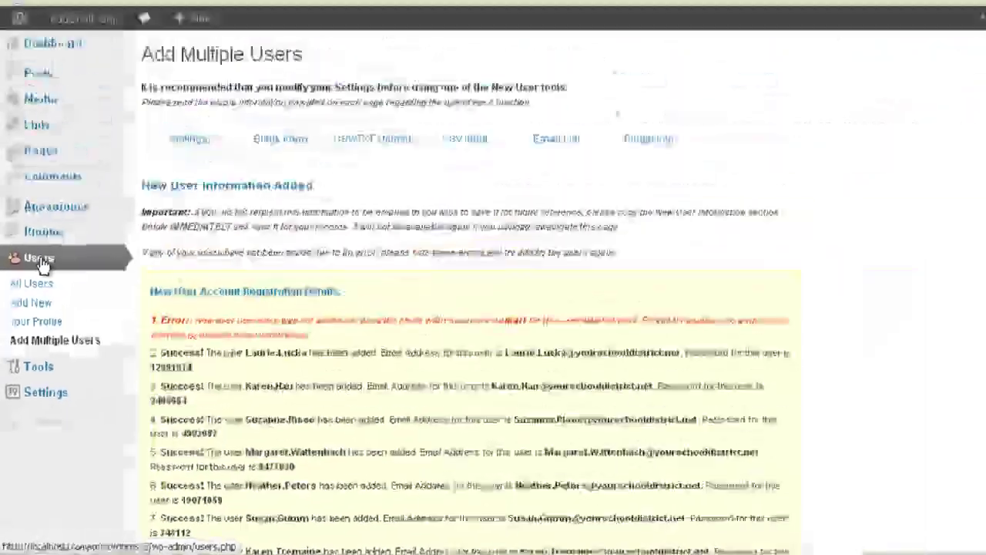
left_click(67, 45)
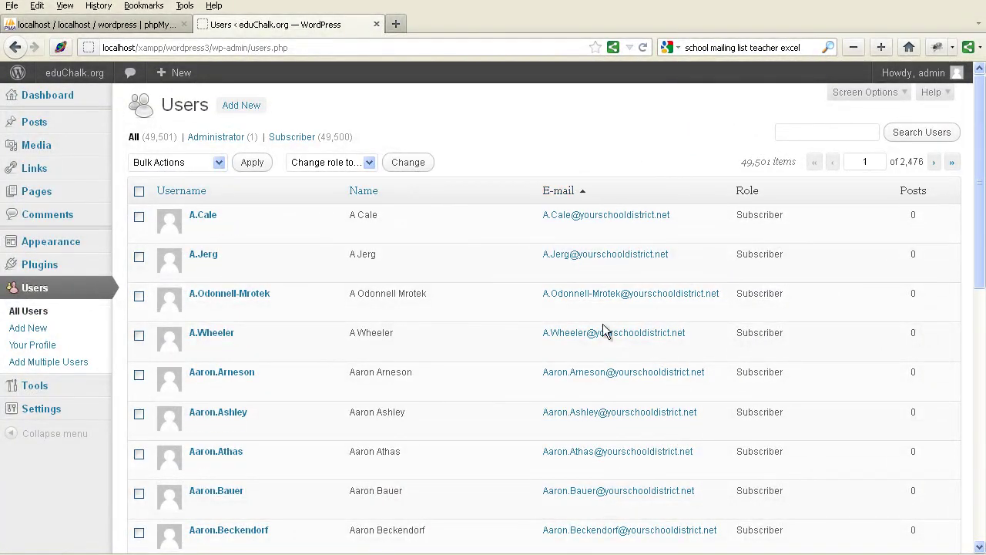
scroll(411, 445, "down", 10)
scroll(412, 444, "up", 10)
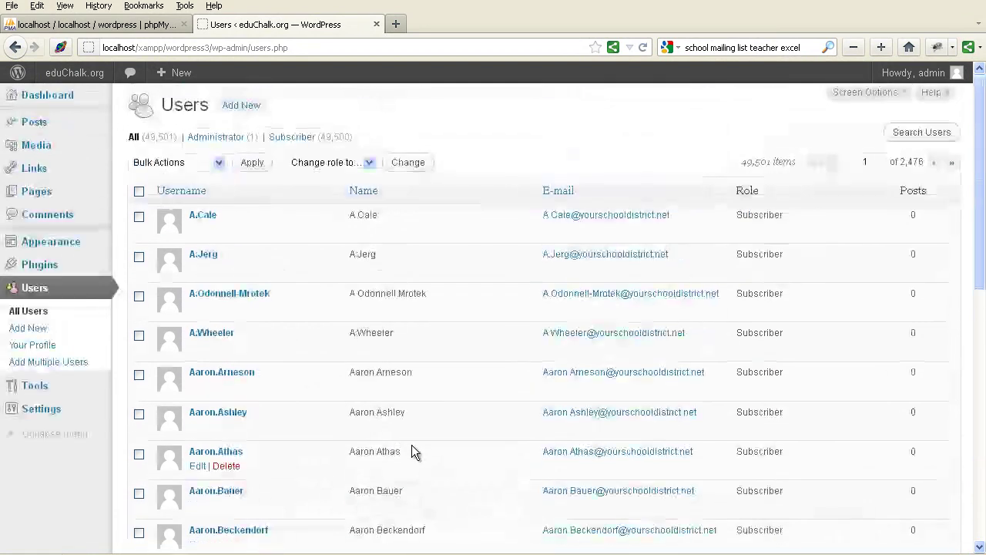